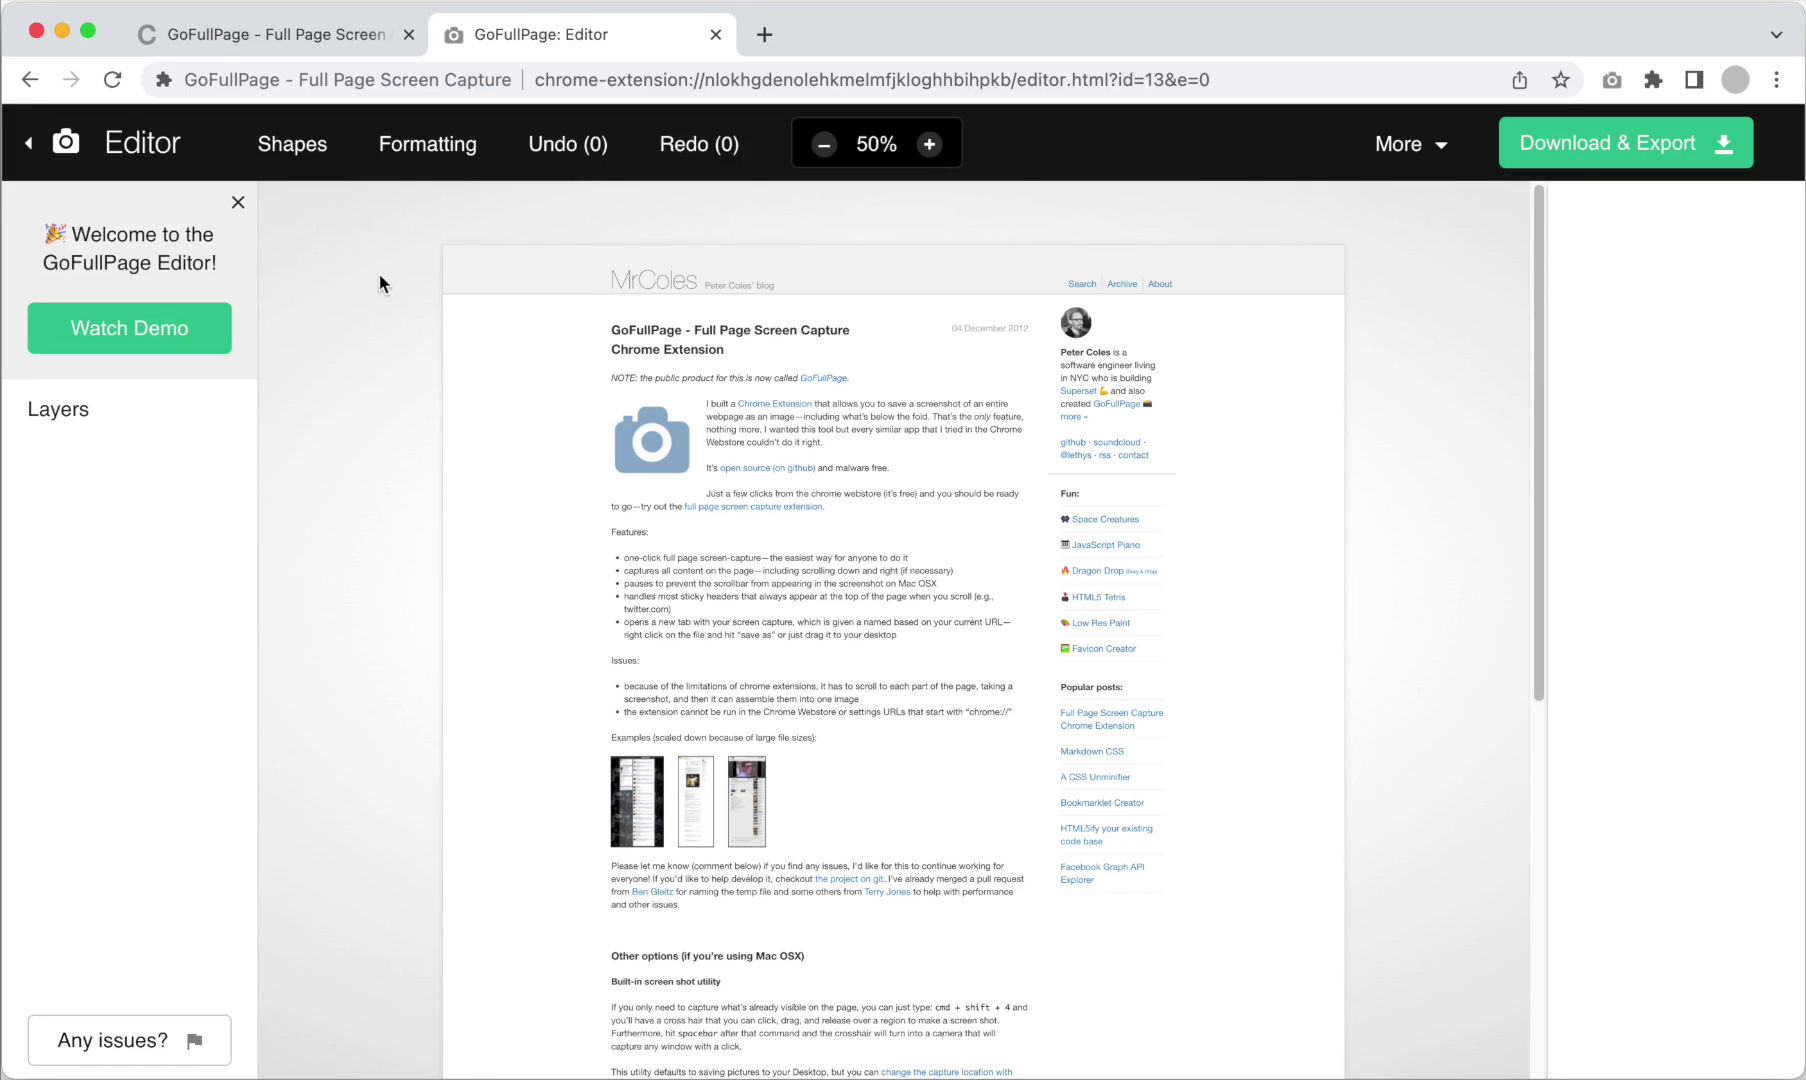
Crop the screenshot to 750 × 676 at X 204, Y 80, removing the header, sidebar and lower page
mouse_move(435, 175)
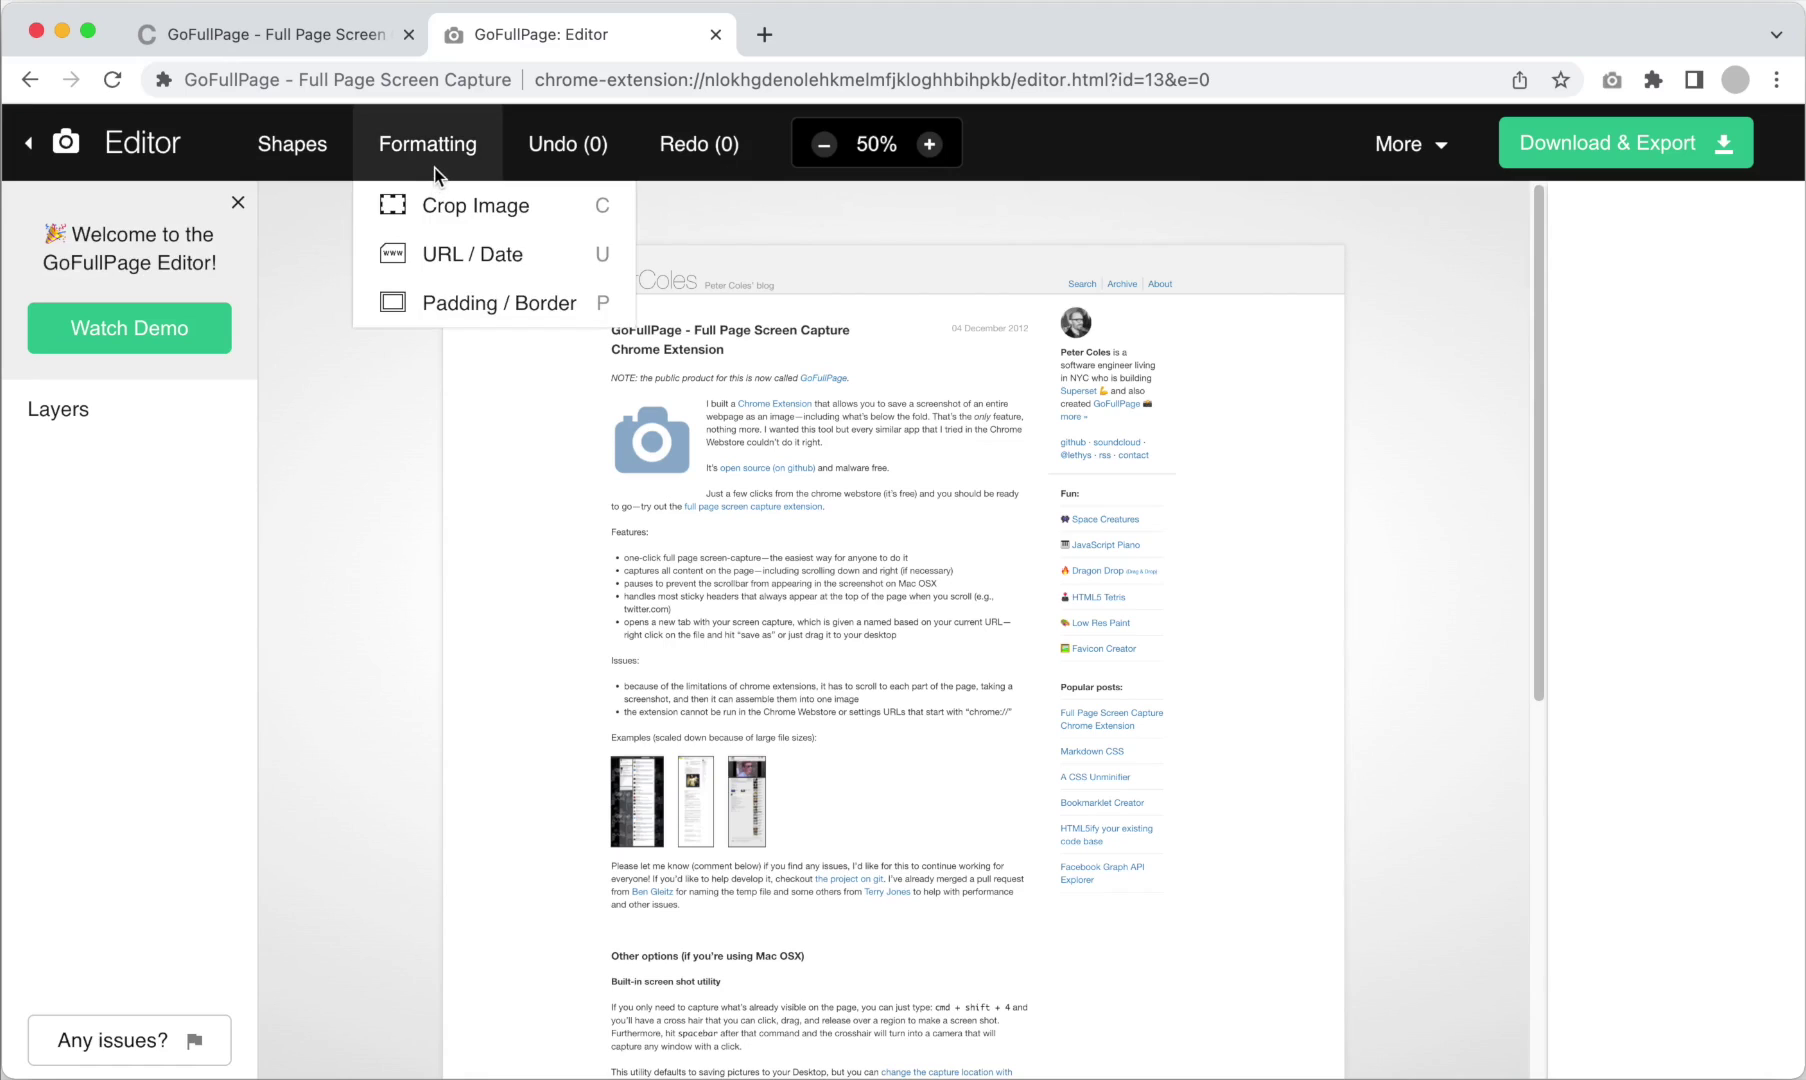
left_click(548, 218)
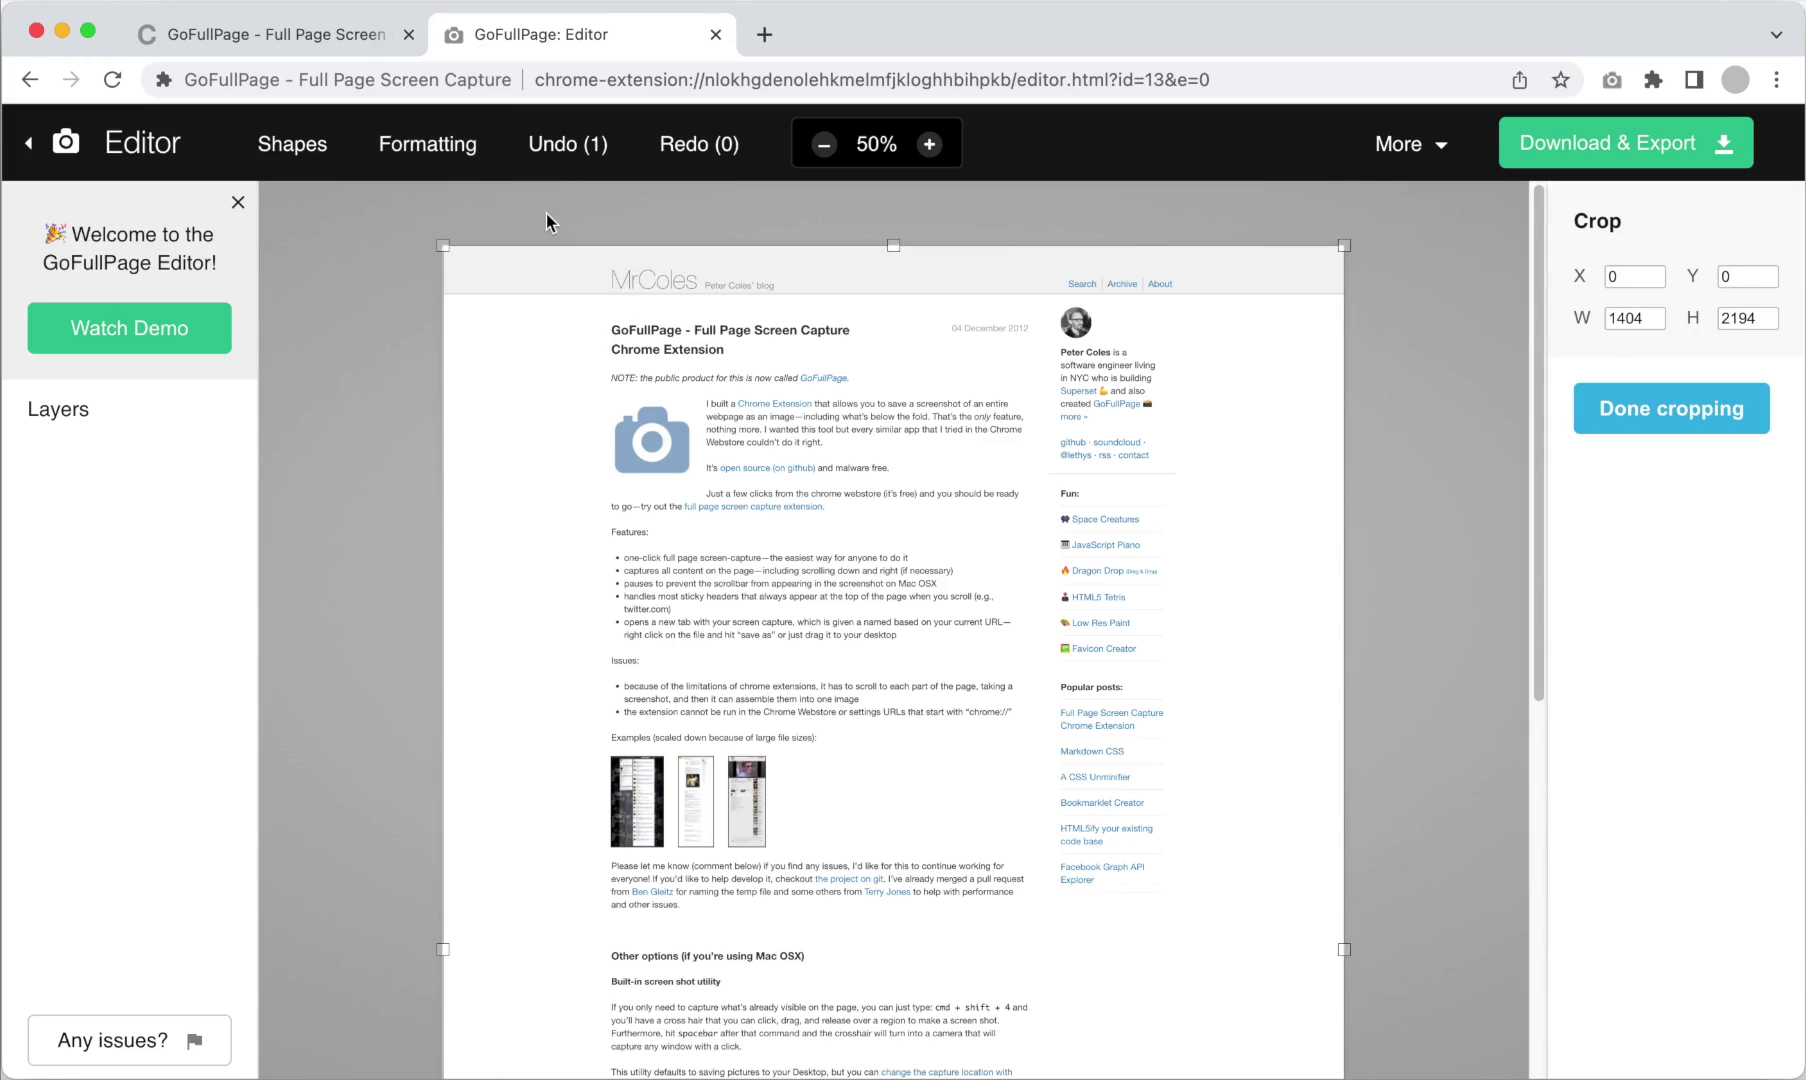
scroll(1171, 659, "down", 6)
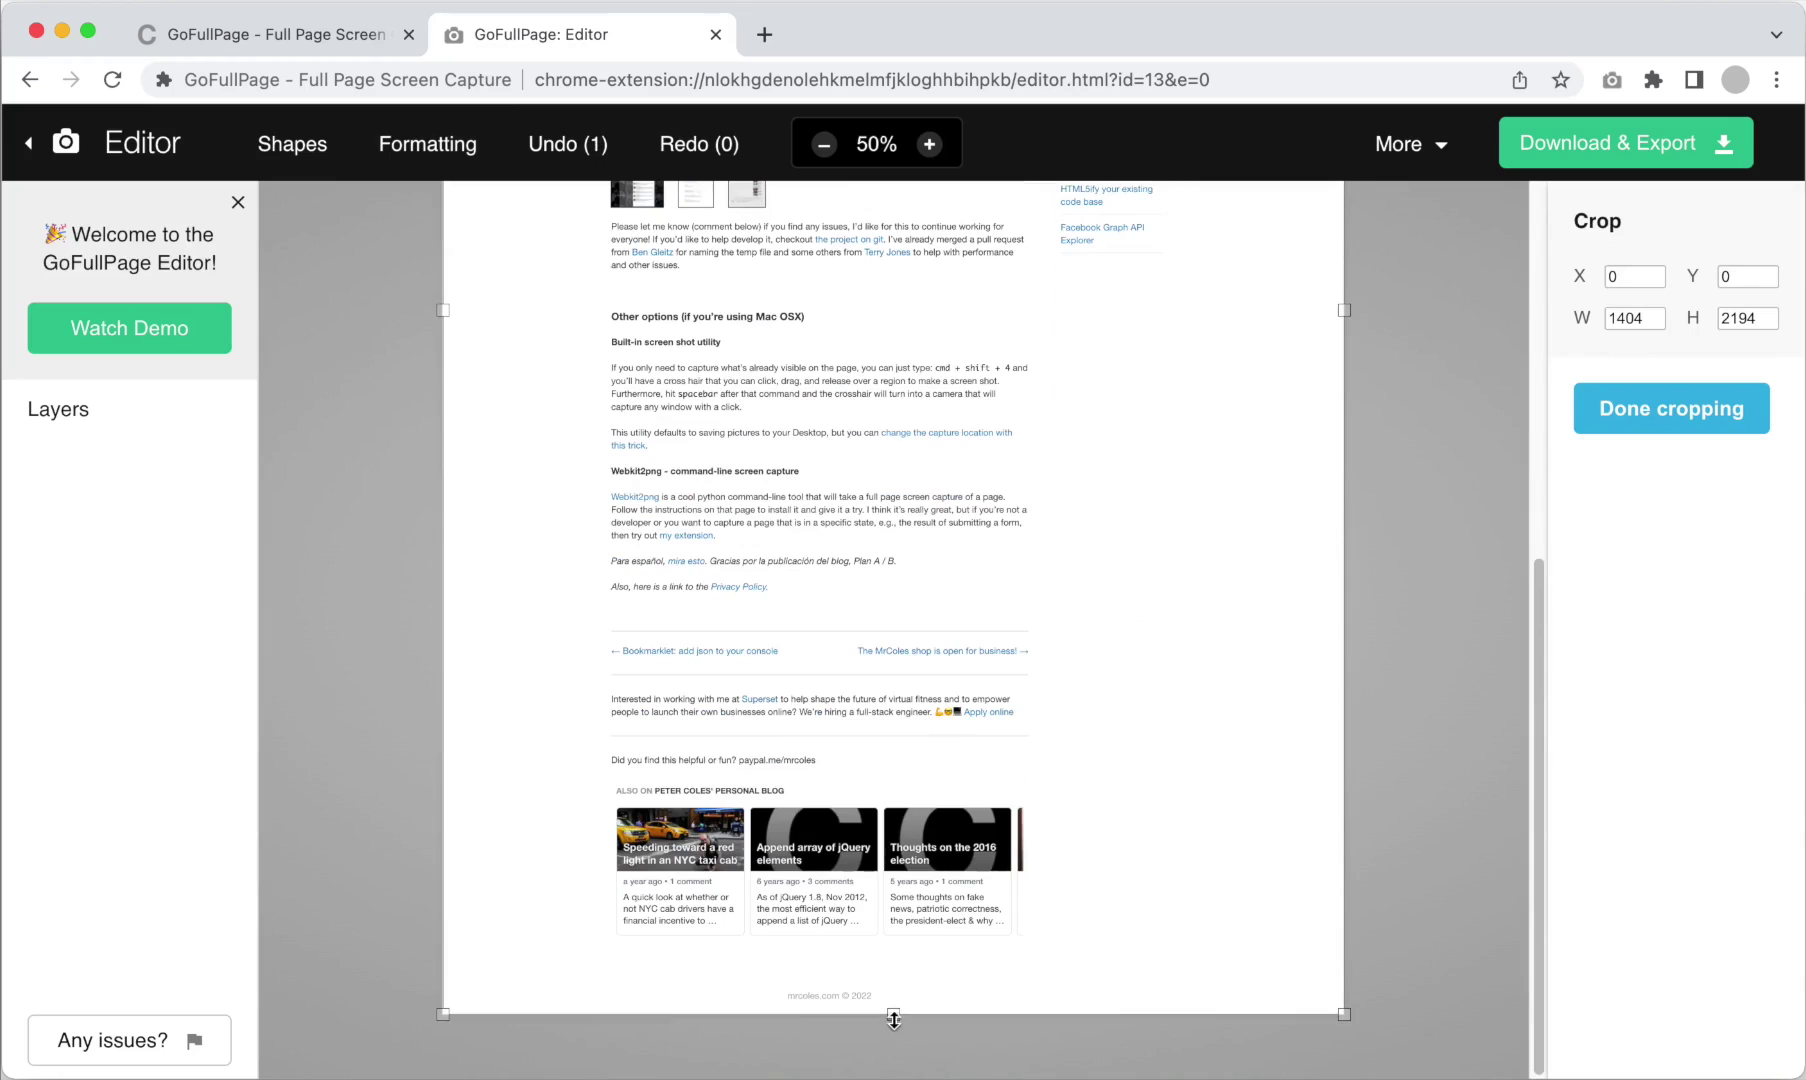
left_click_drag(894, 1018, 876, 614)
scroll(1322, 508, "up", 2)
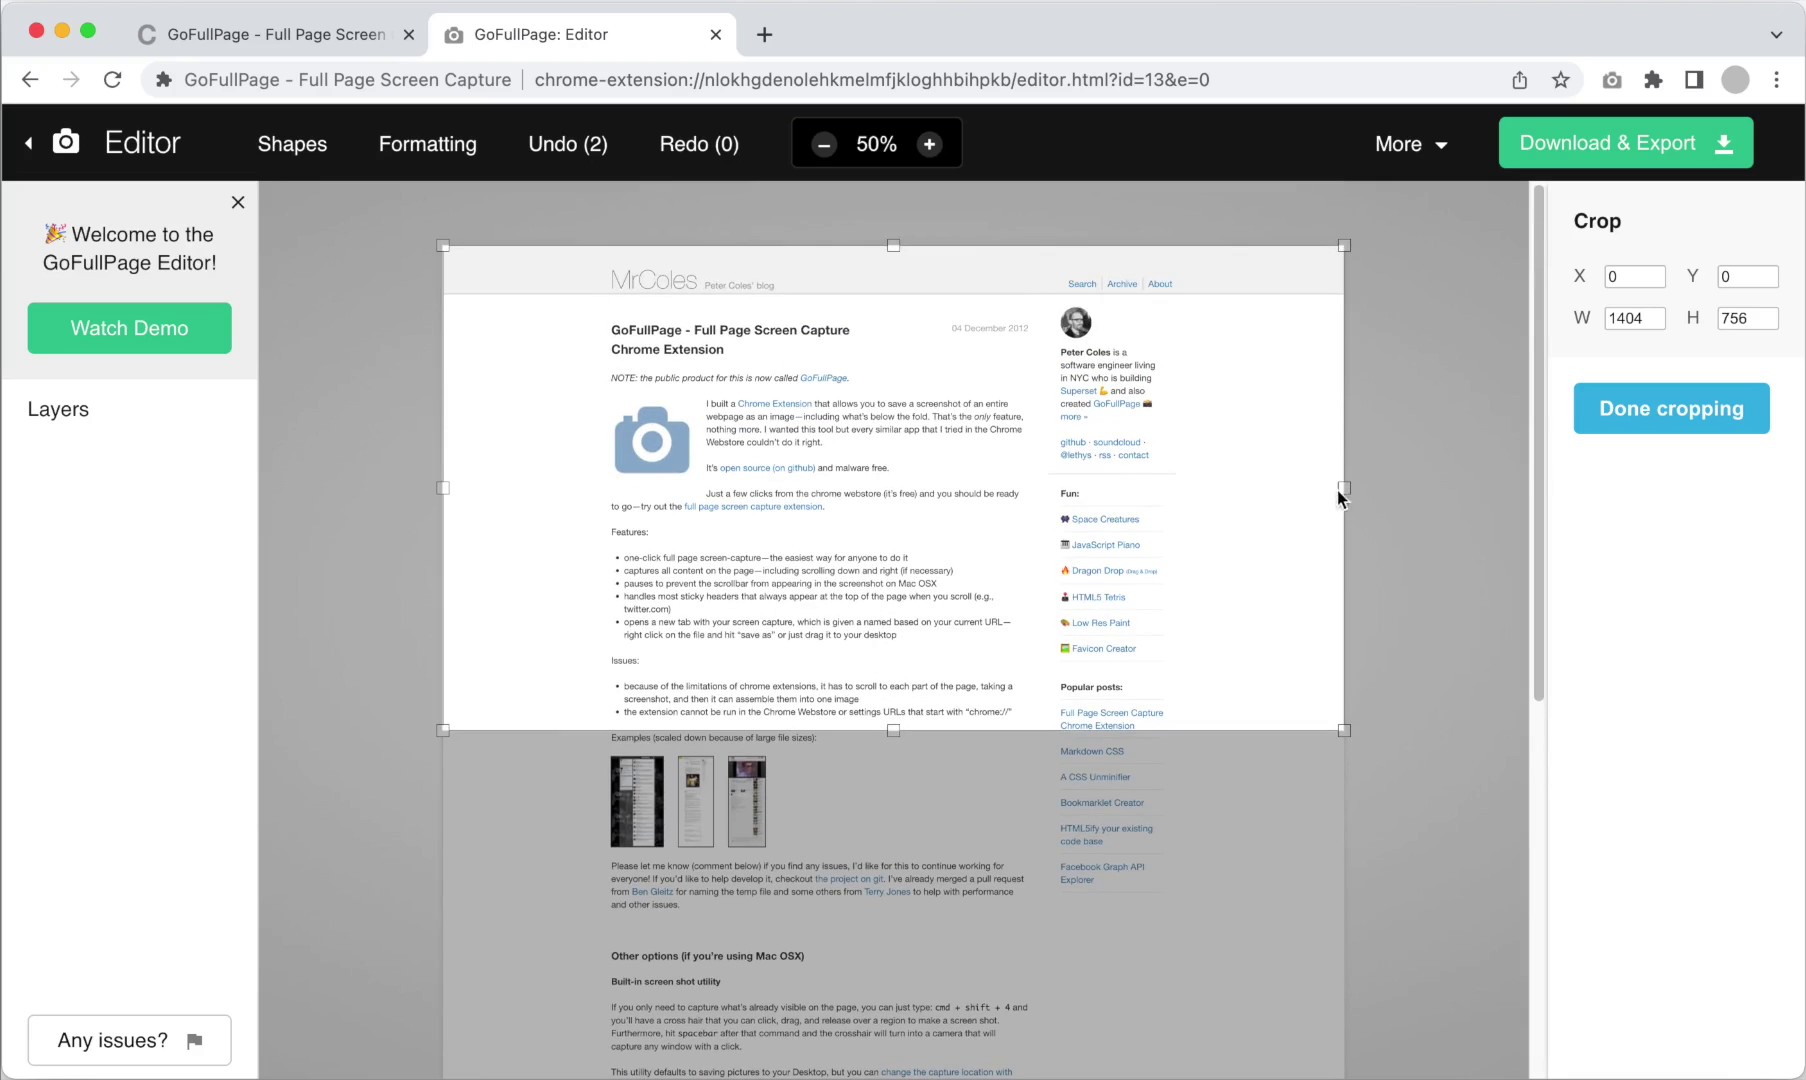
left_click_drag(1343, 488, 1055, 488)
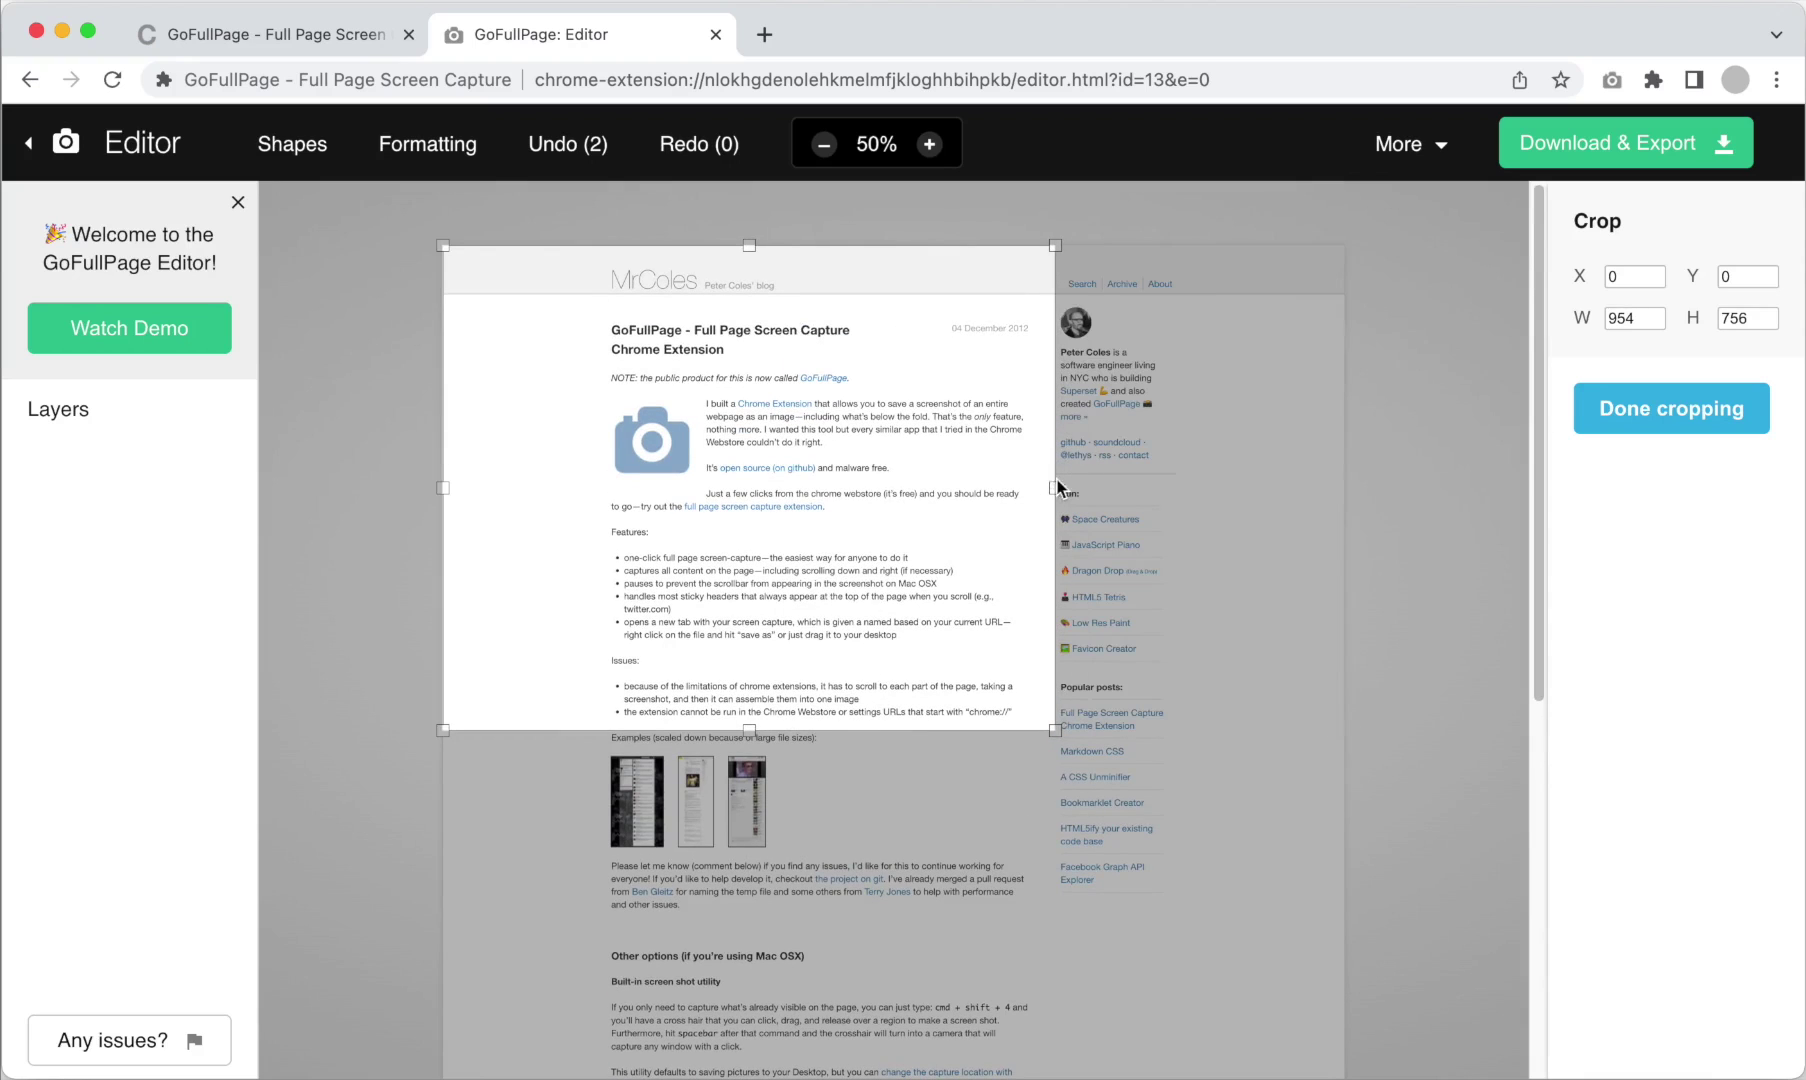
left_click_drag(451, 496, 573, 488)
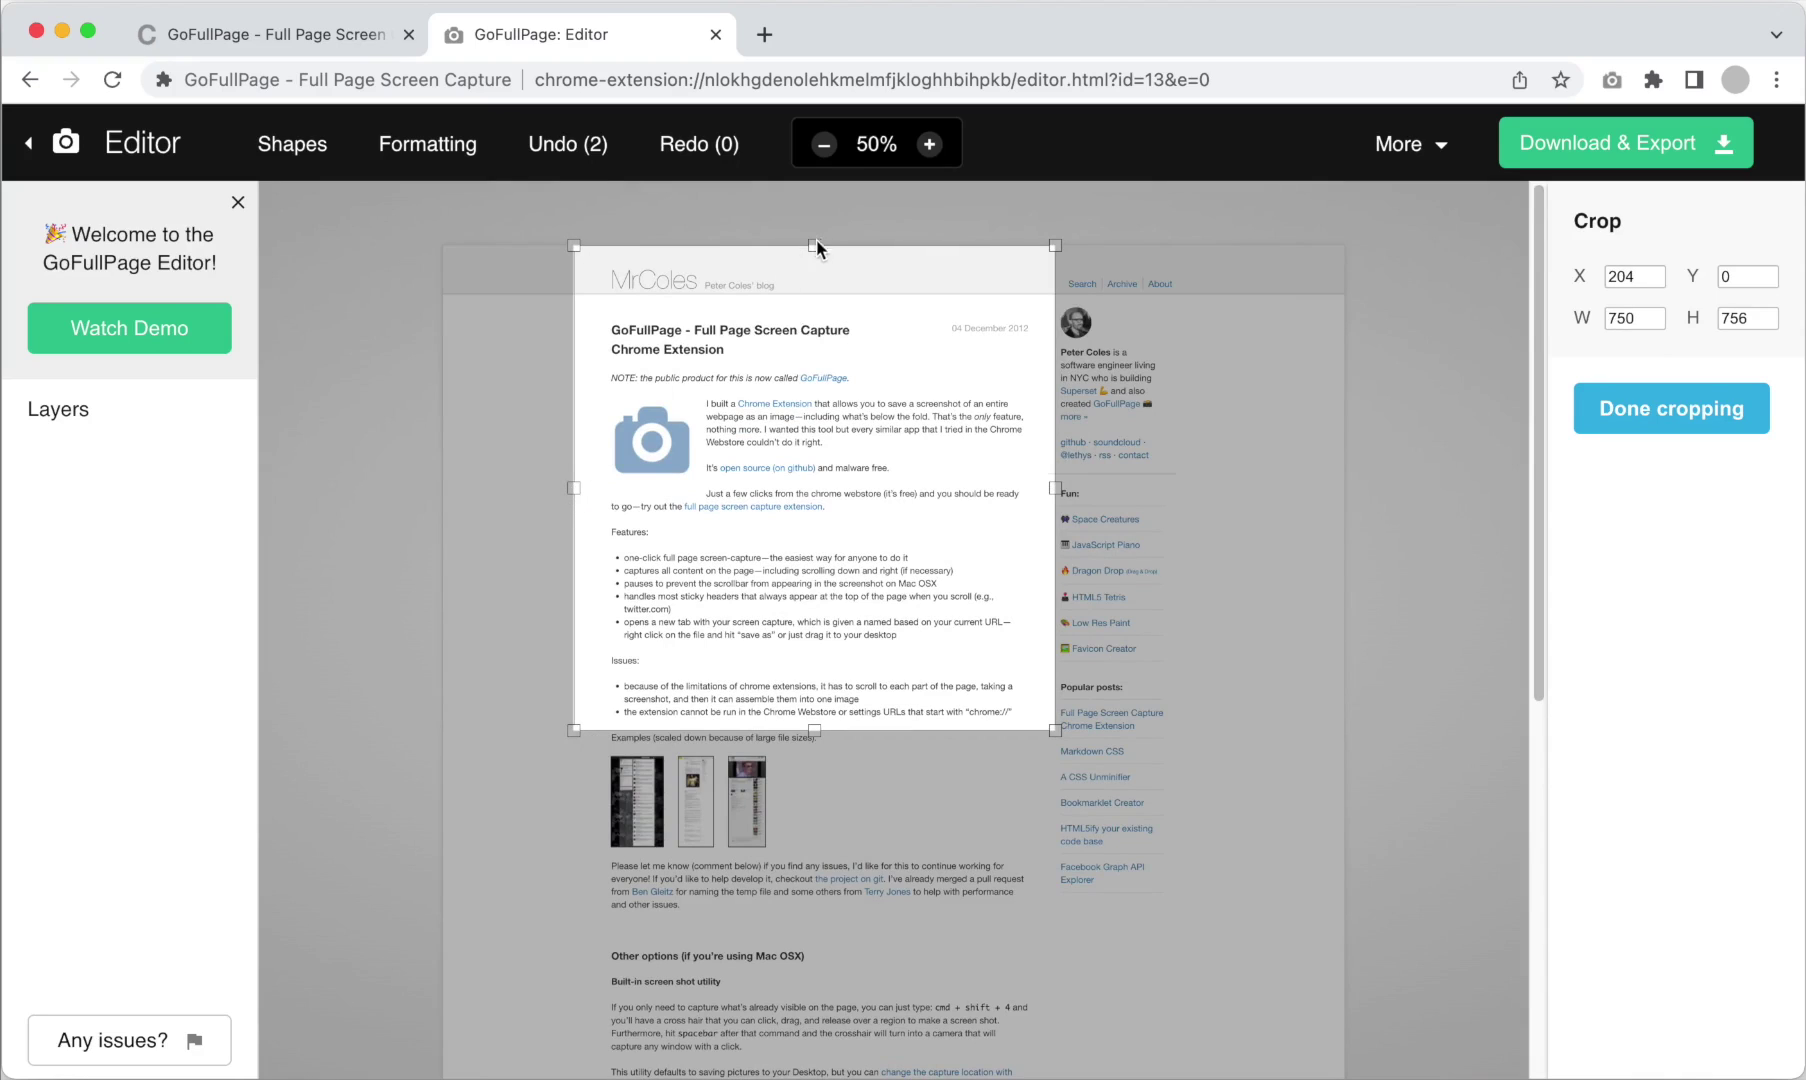
left_click_drag(816, 245, 817, 296)
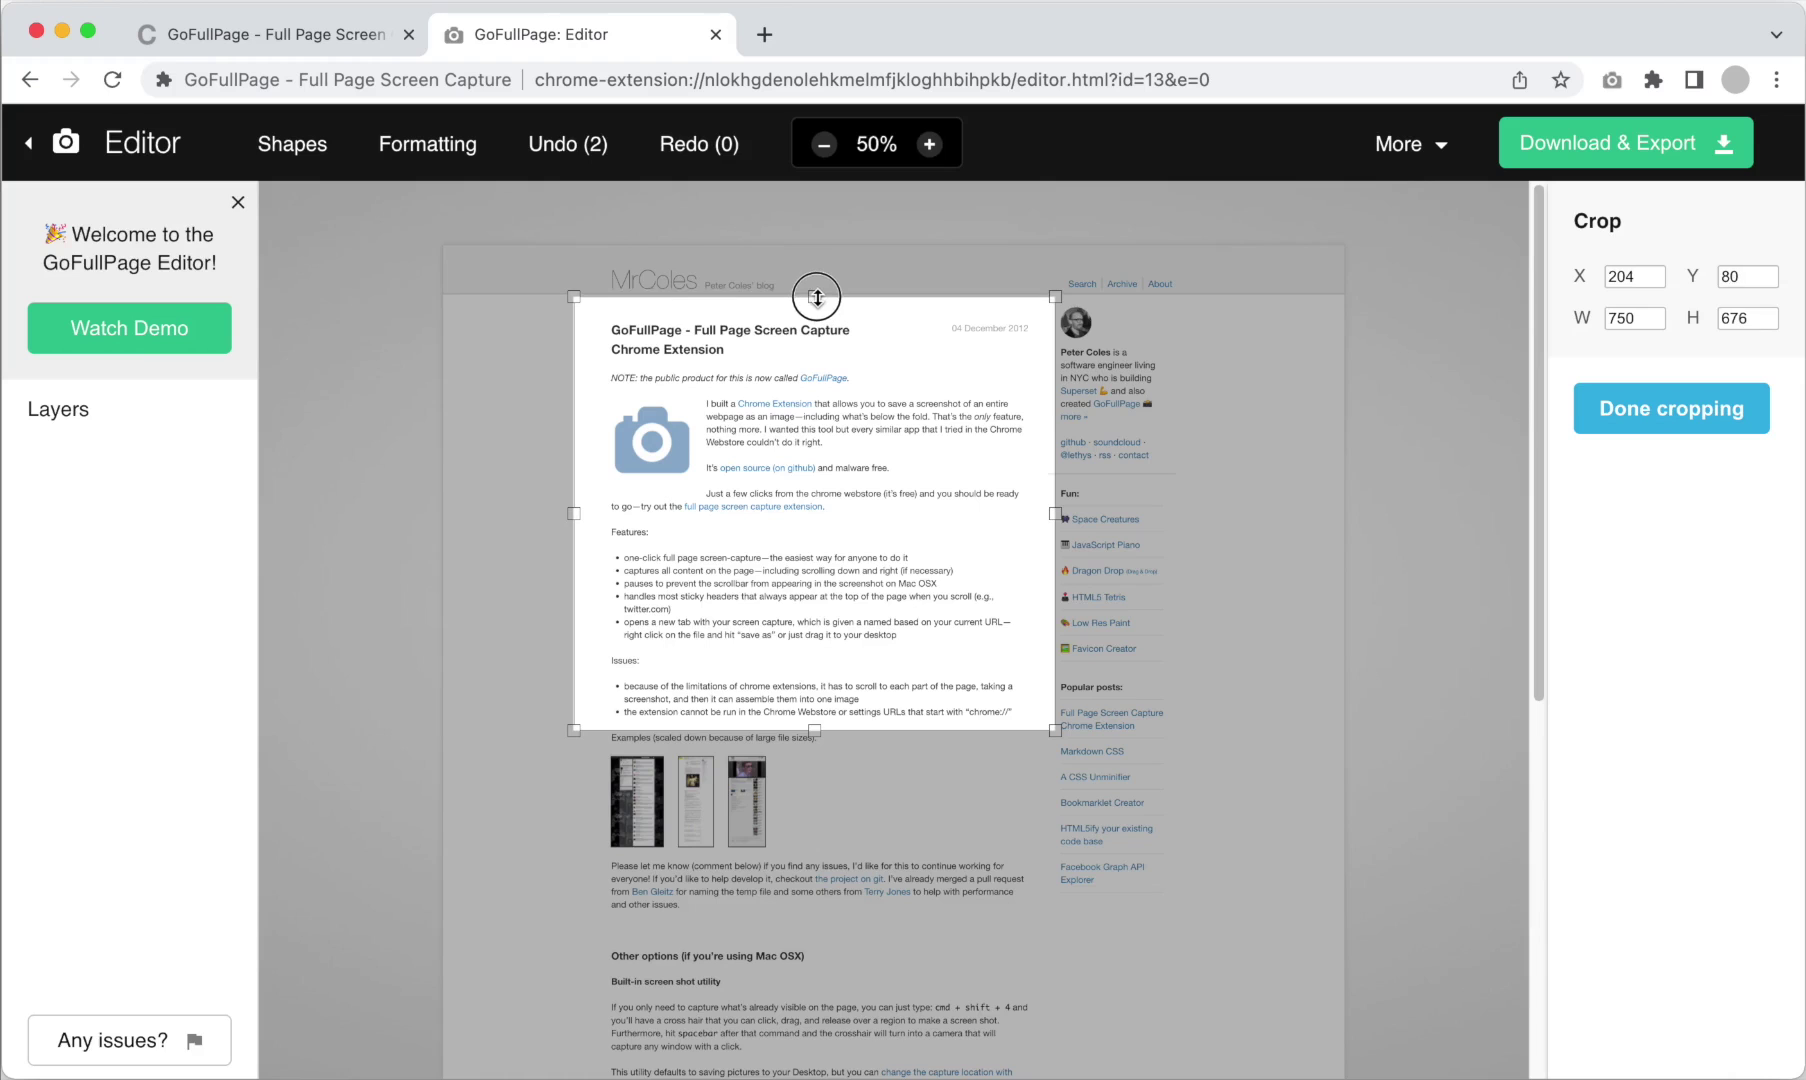
left_click(1621, 401)
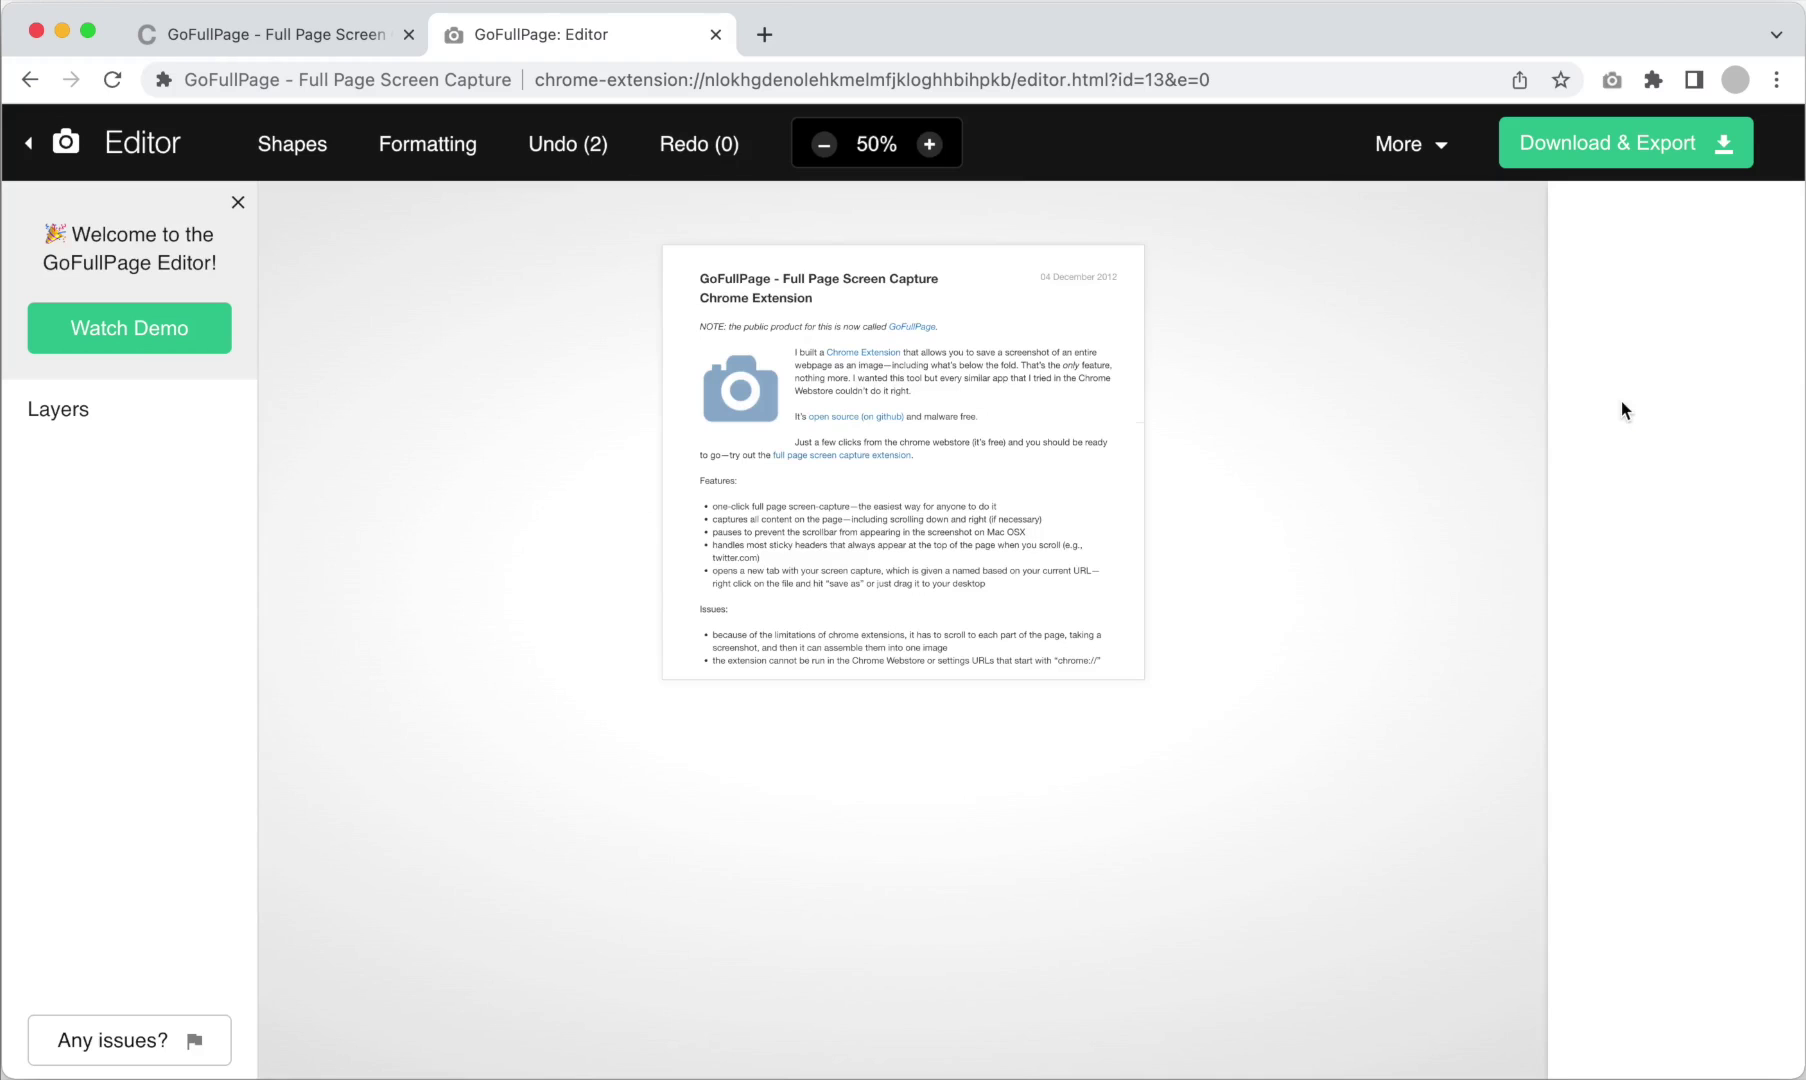
Set the view zoom to 75%
left_click(930, 145)
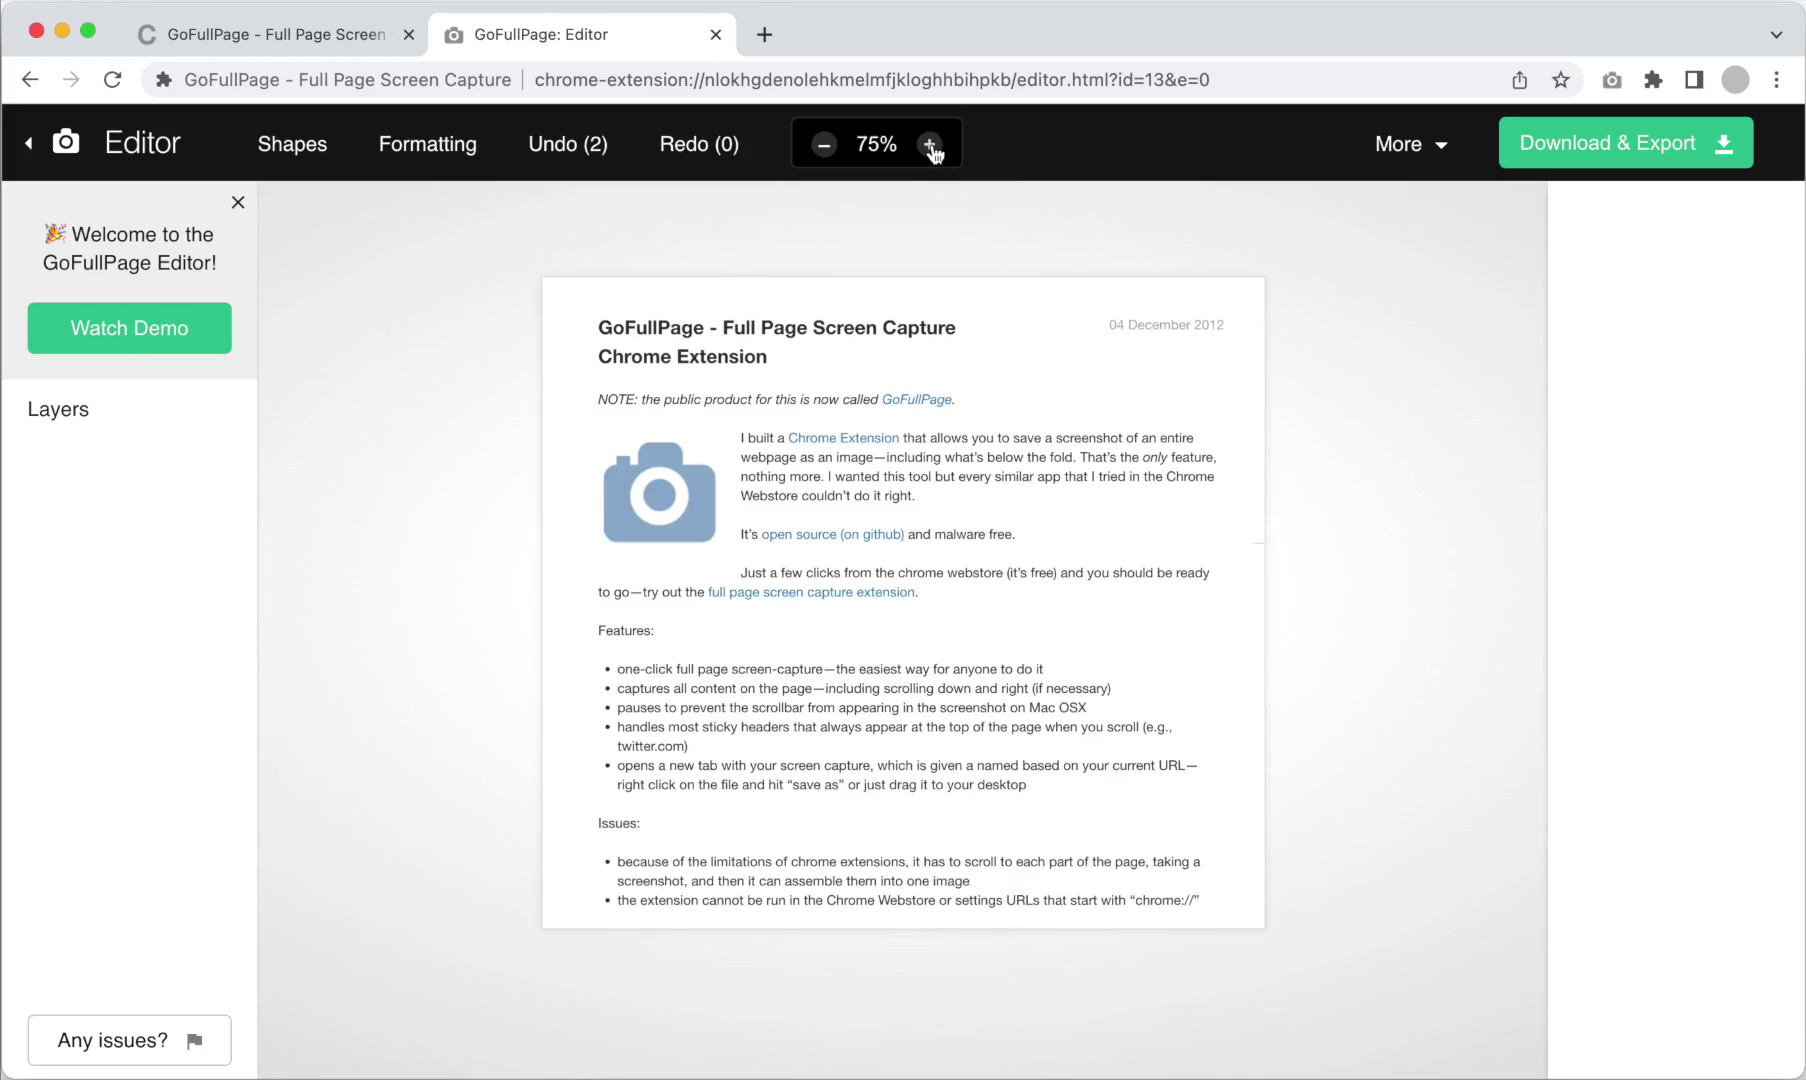
left_click(930, 145)
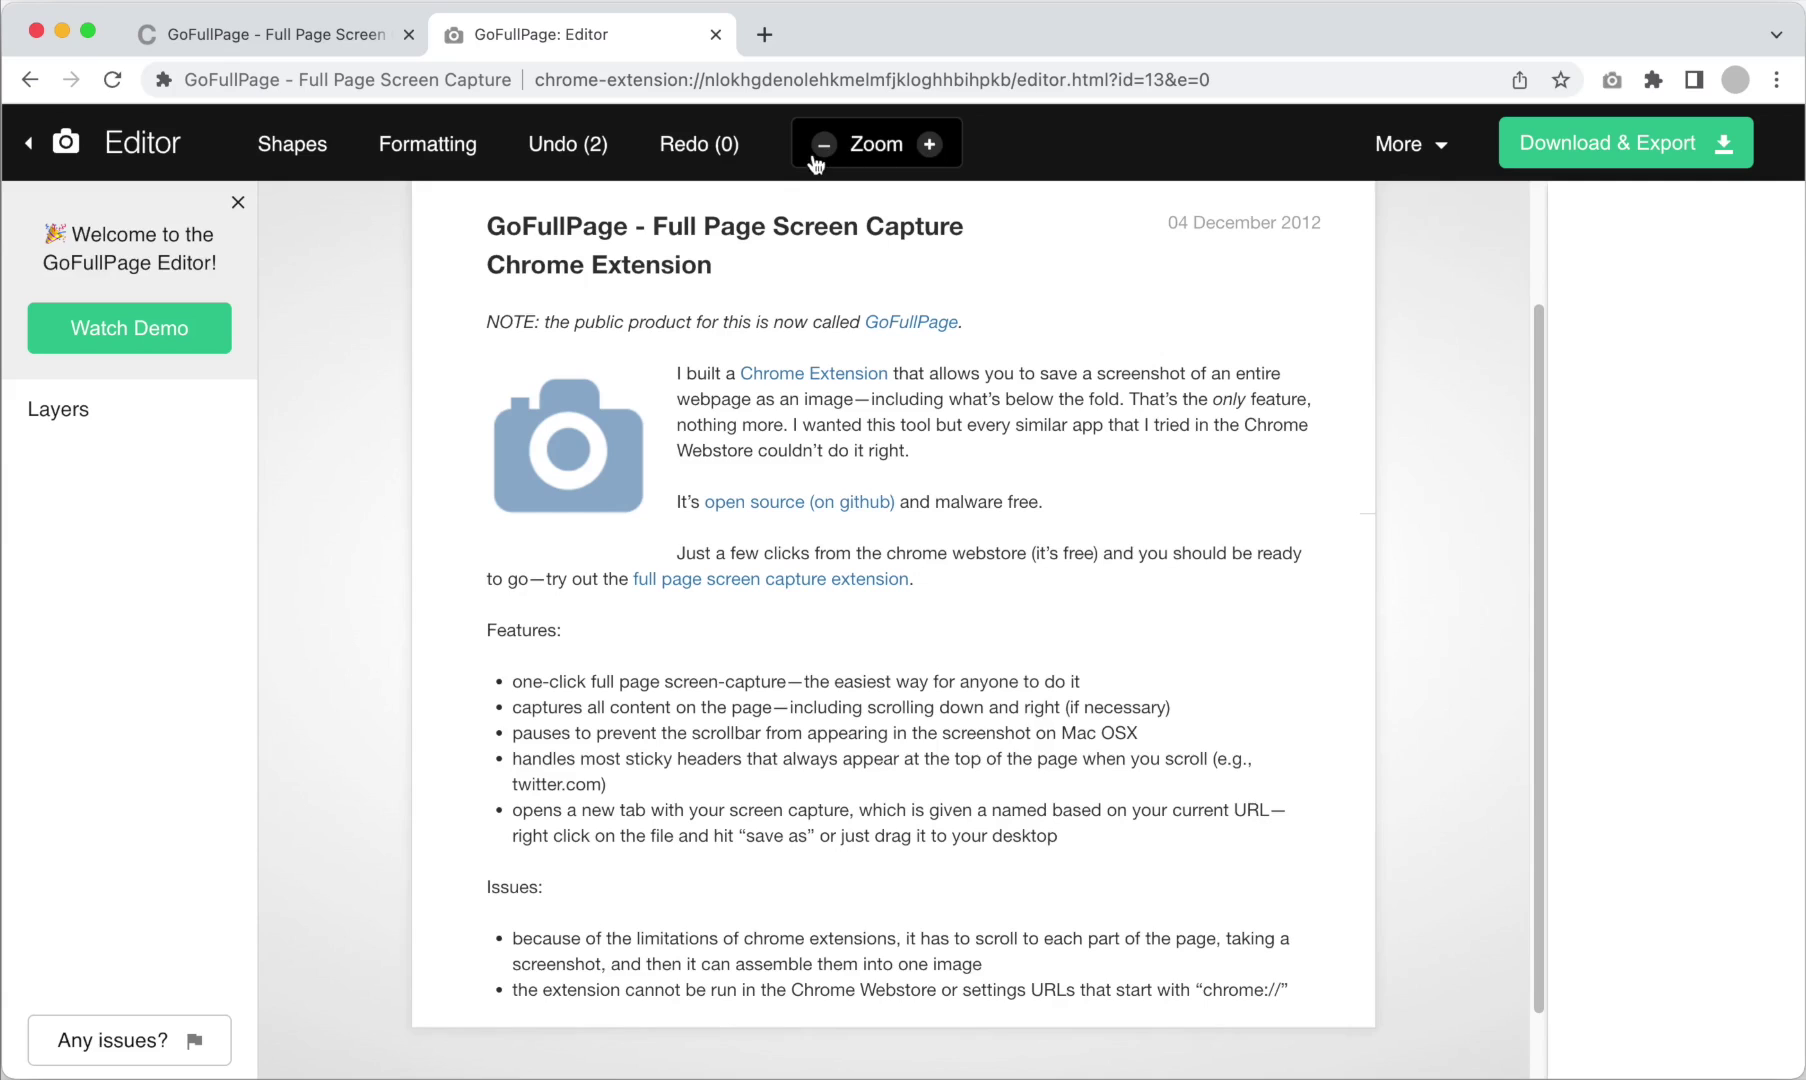
left_click(824, 147)
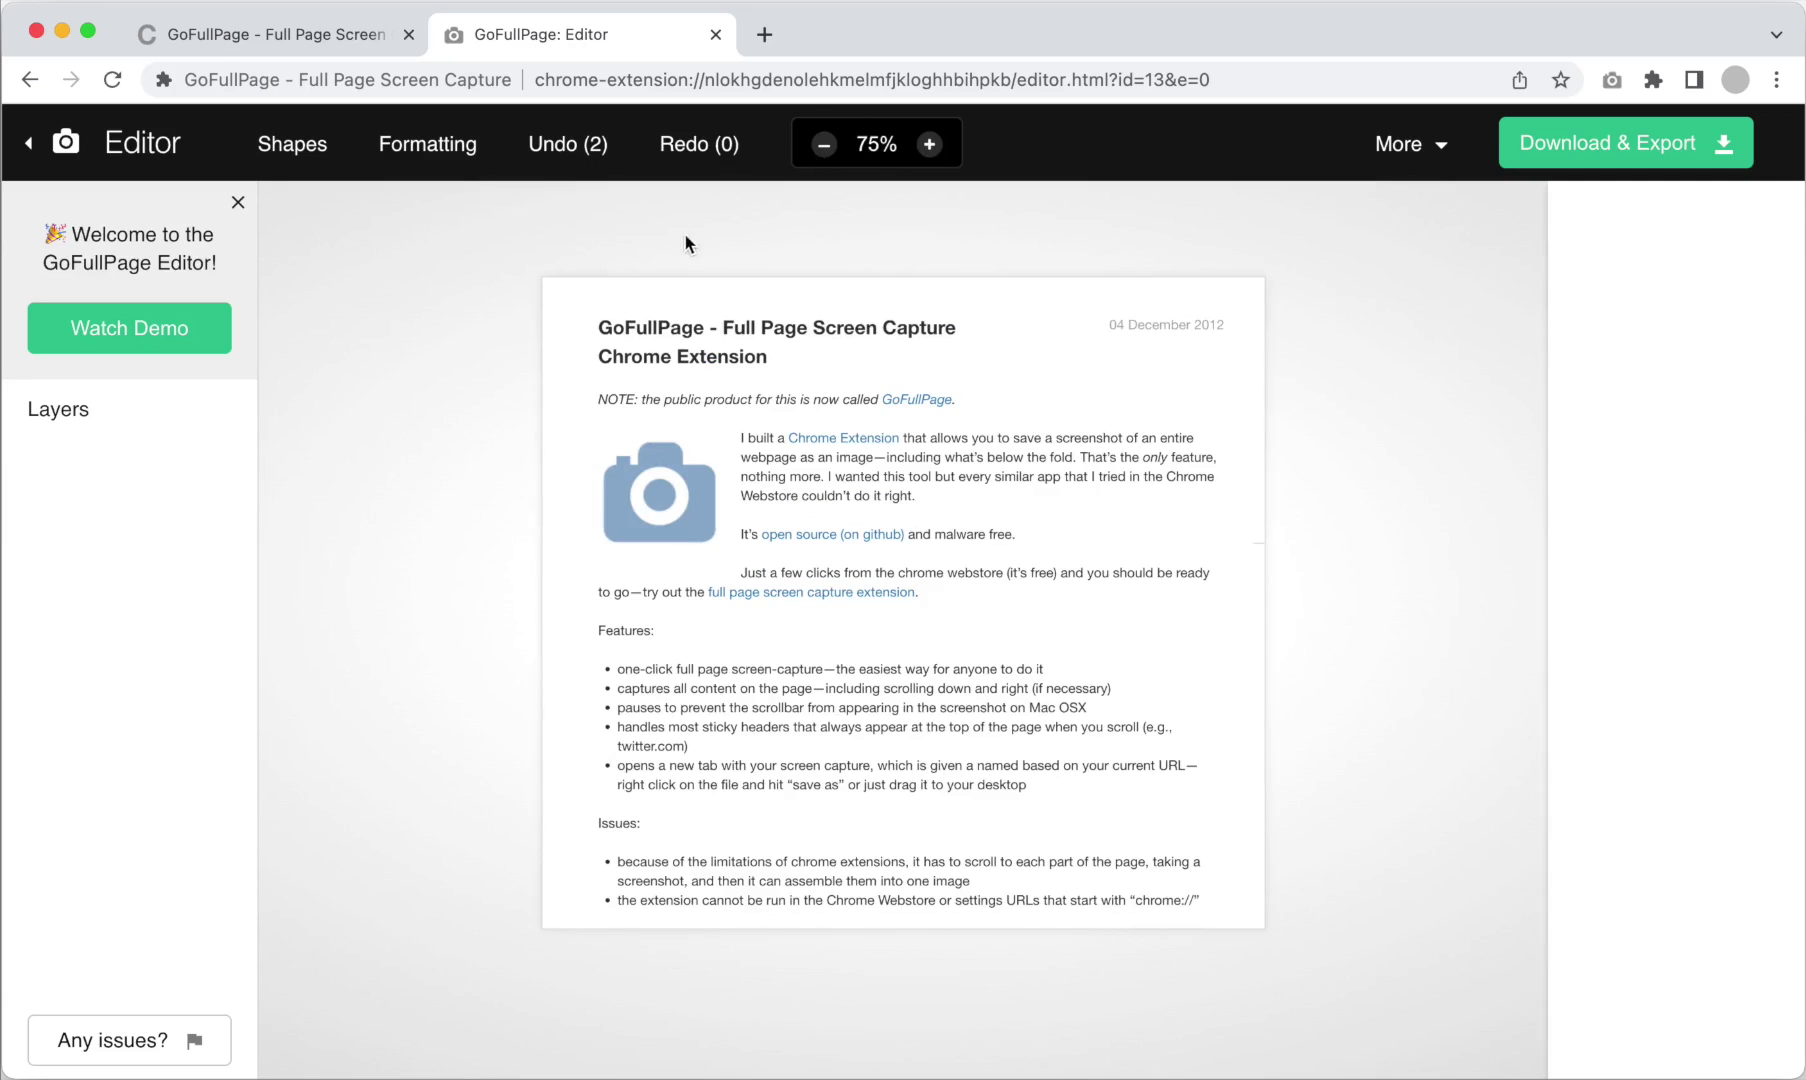
Frame the screenshot in a Mac OS X browser window with the URL bar on top
left_click(428, 164)
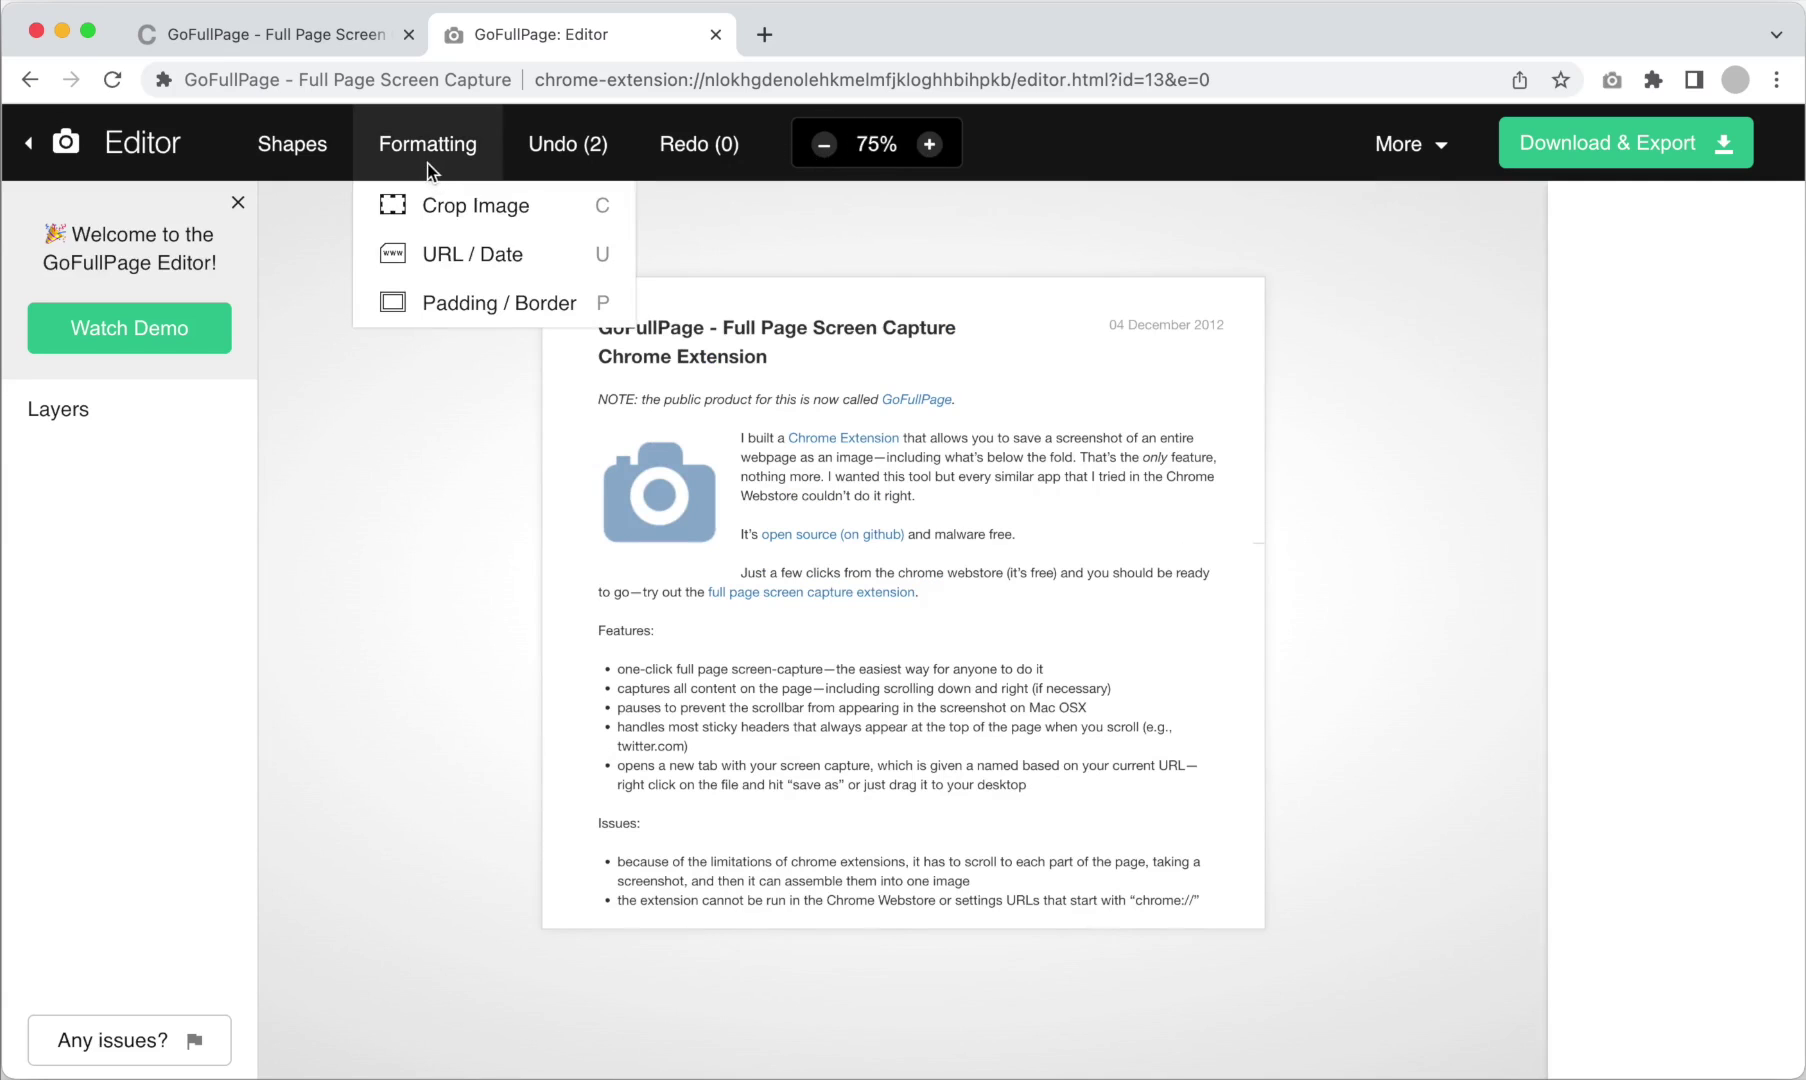
left_click(540, 259)
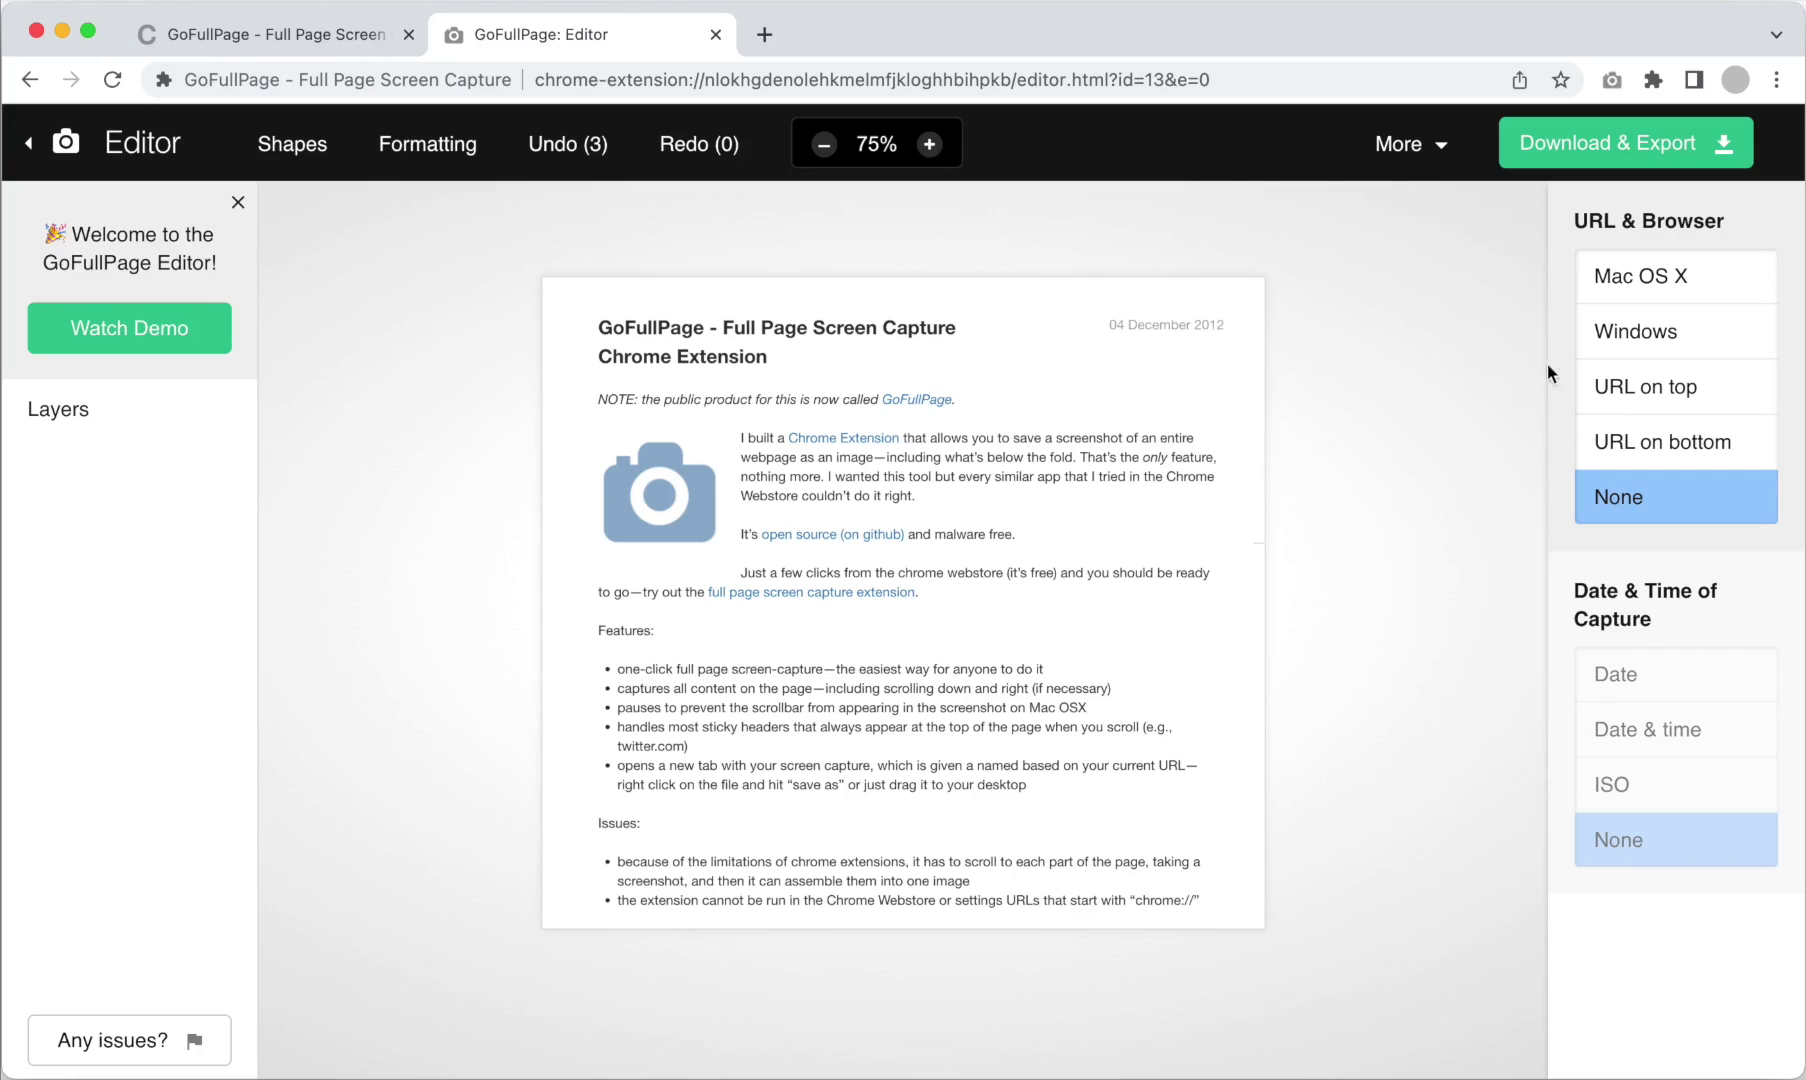
left_click(1610, 401)
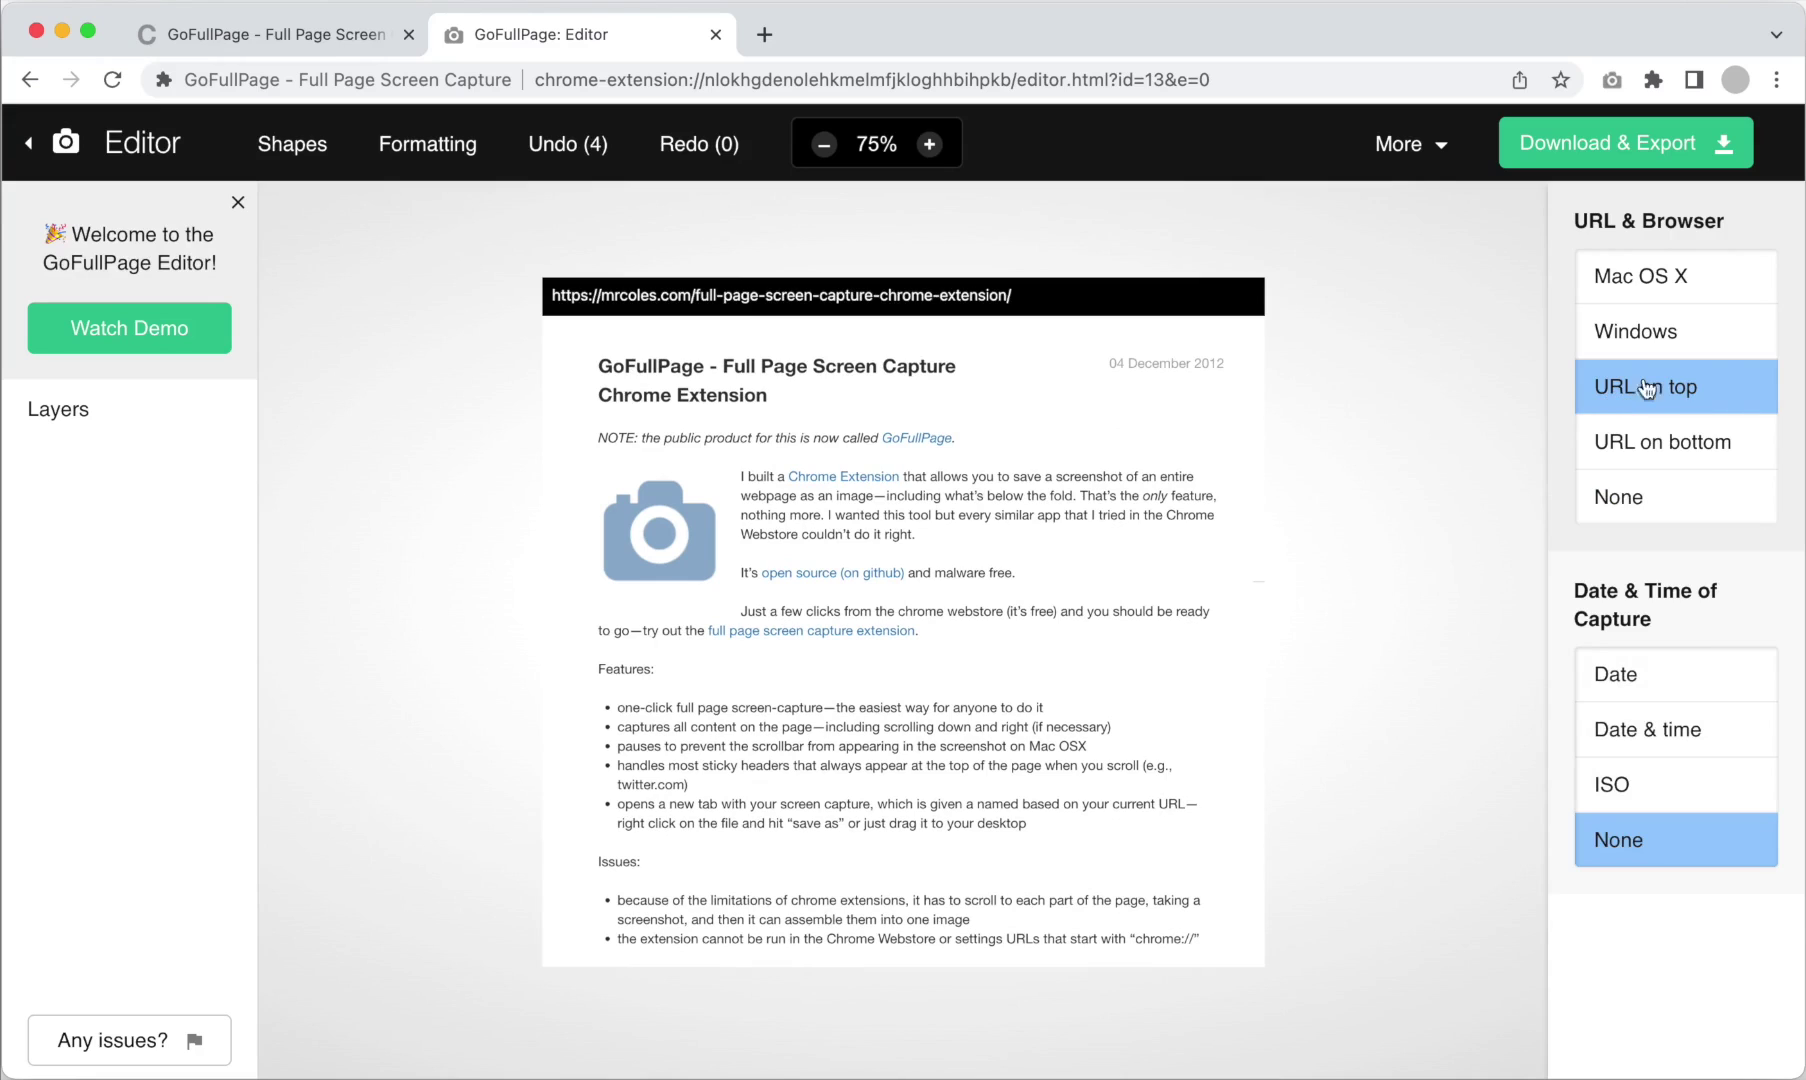
left_click(1701, 347)
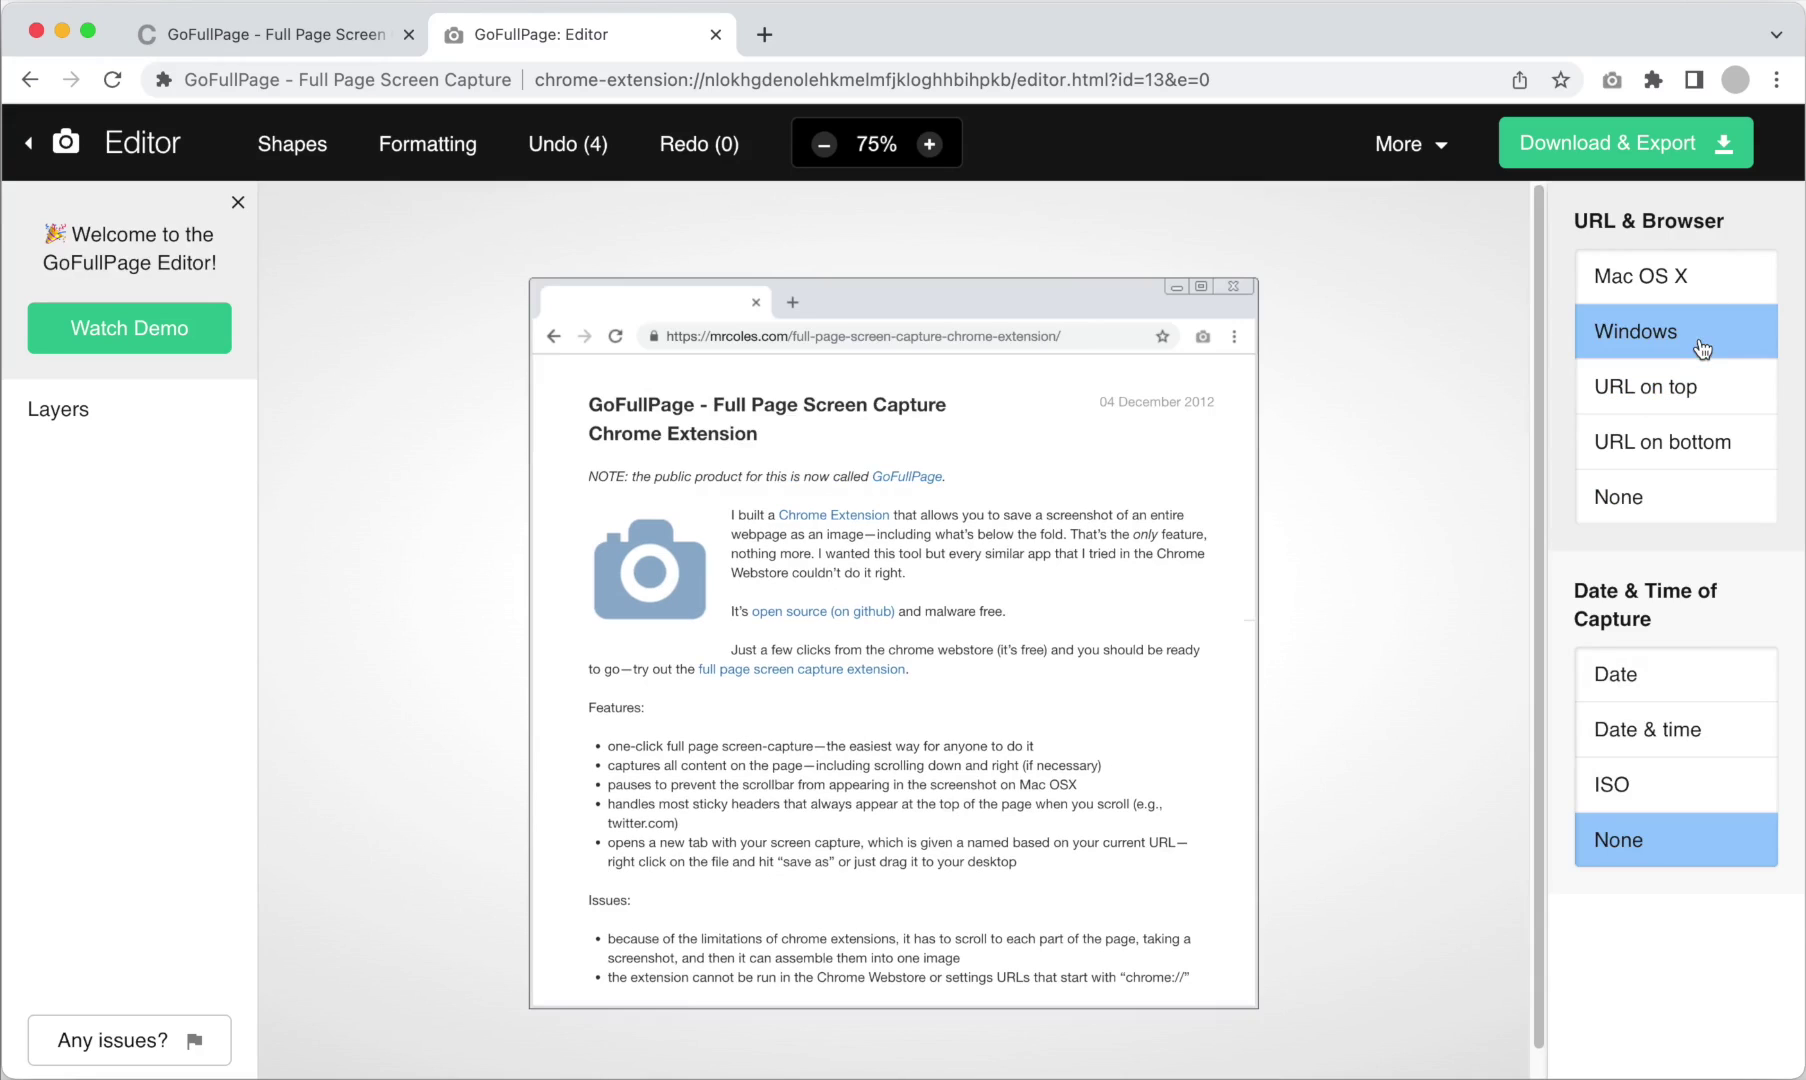
left_click(1733, 284)
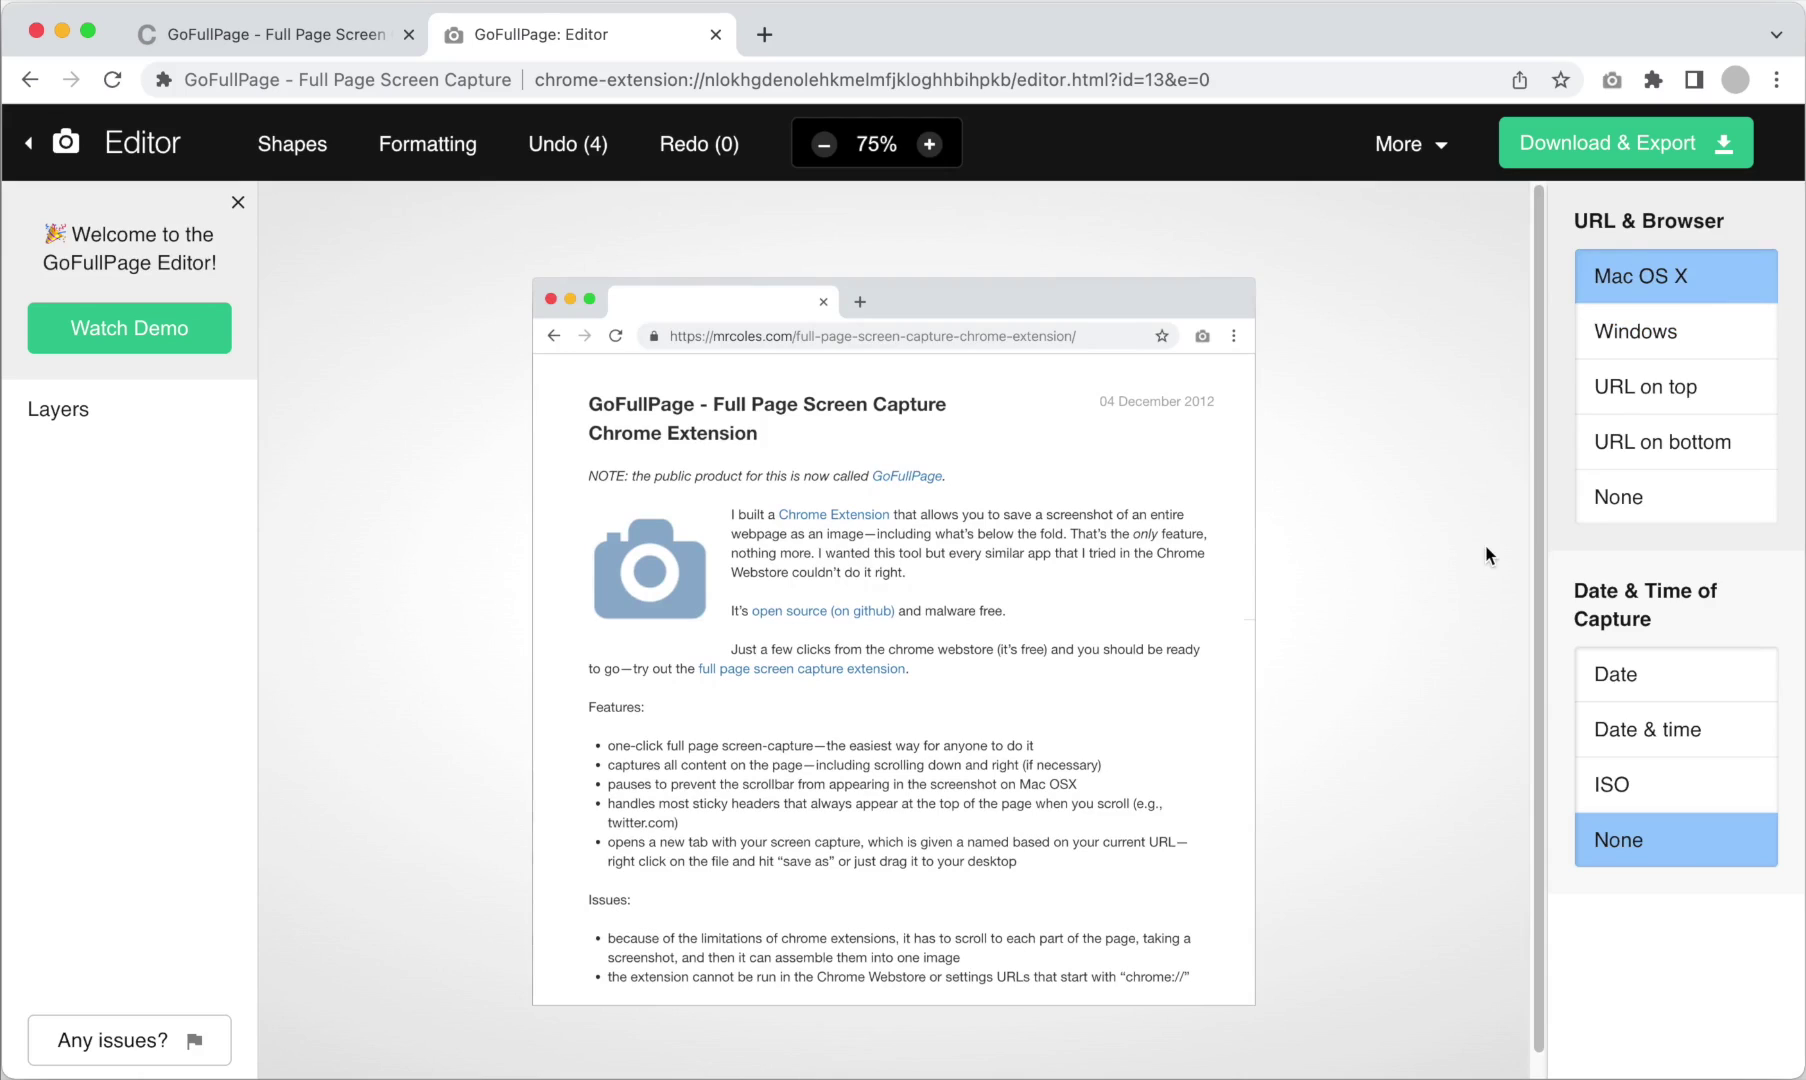
Add the capture date and time to the frame in ISO format
left_click(1645, 680)
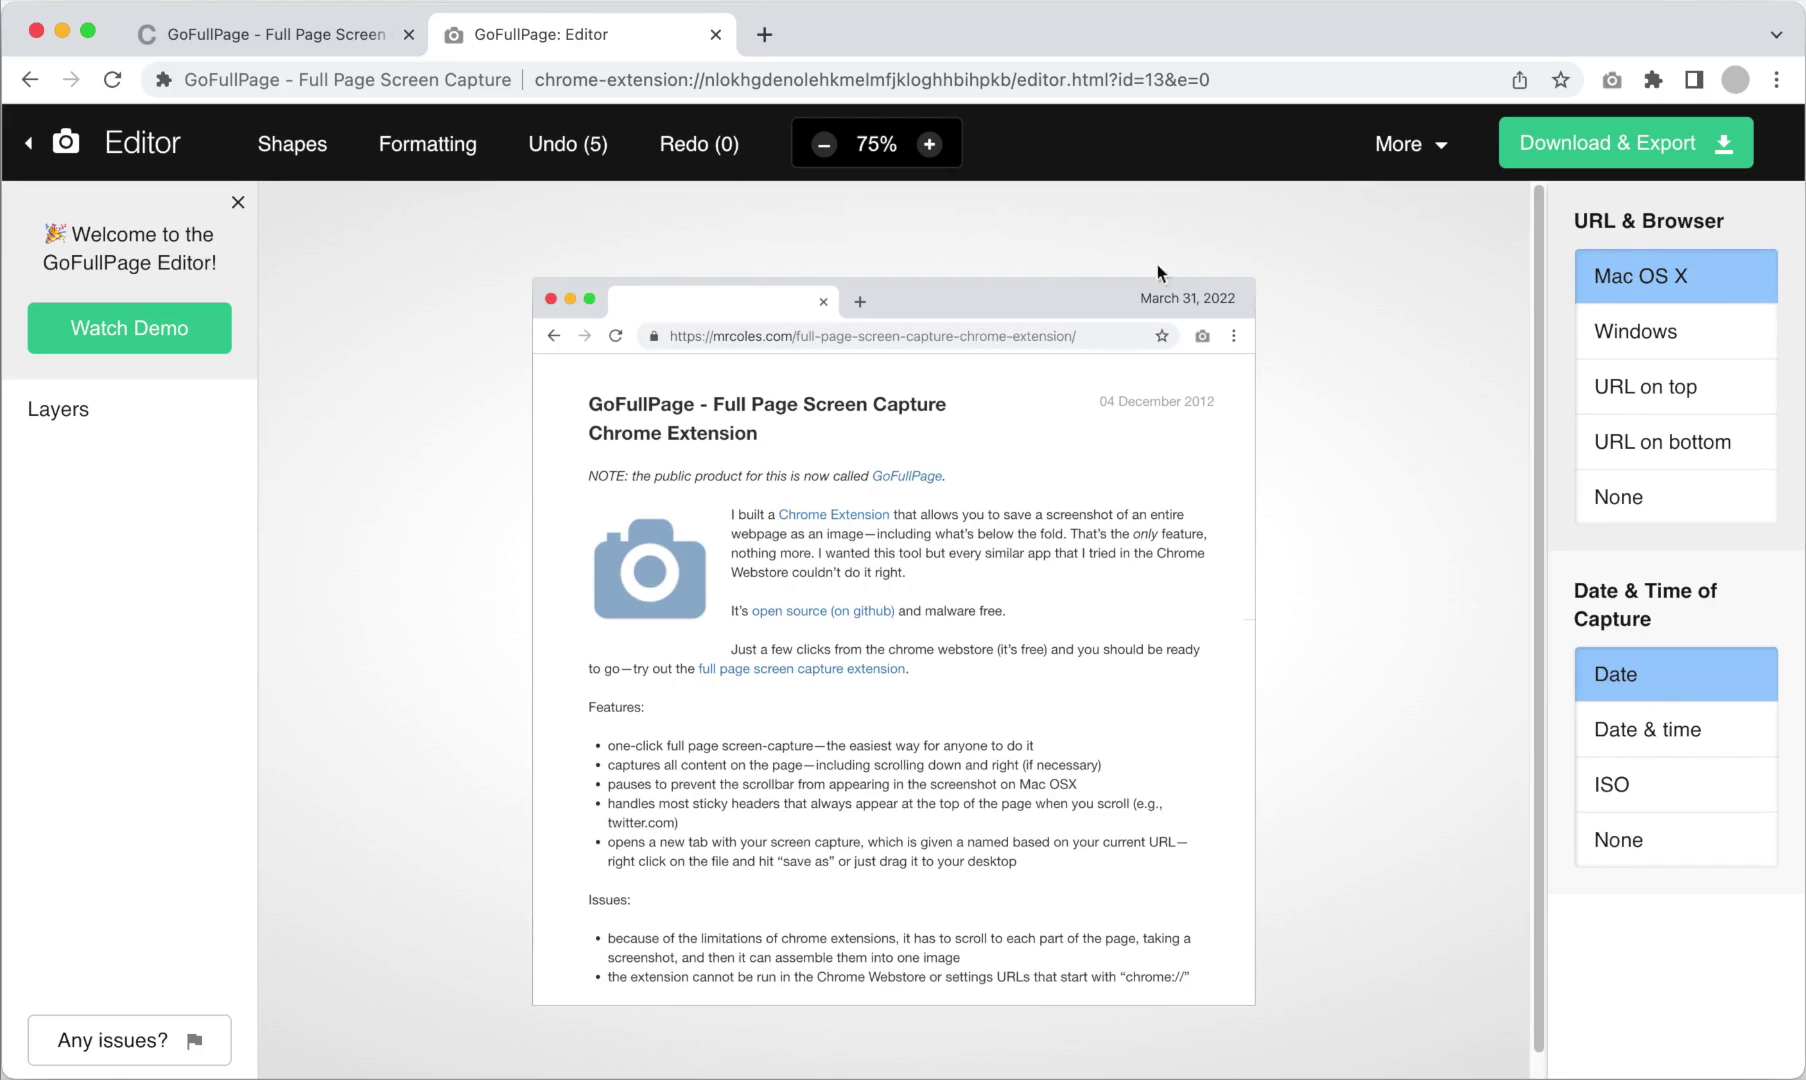
left_click(1619, 741)
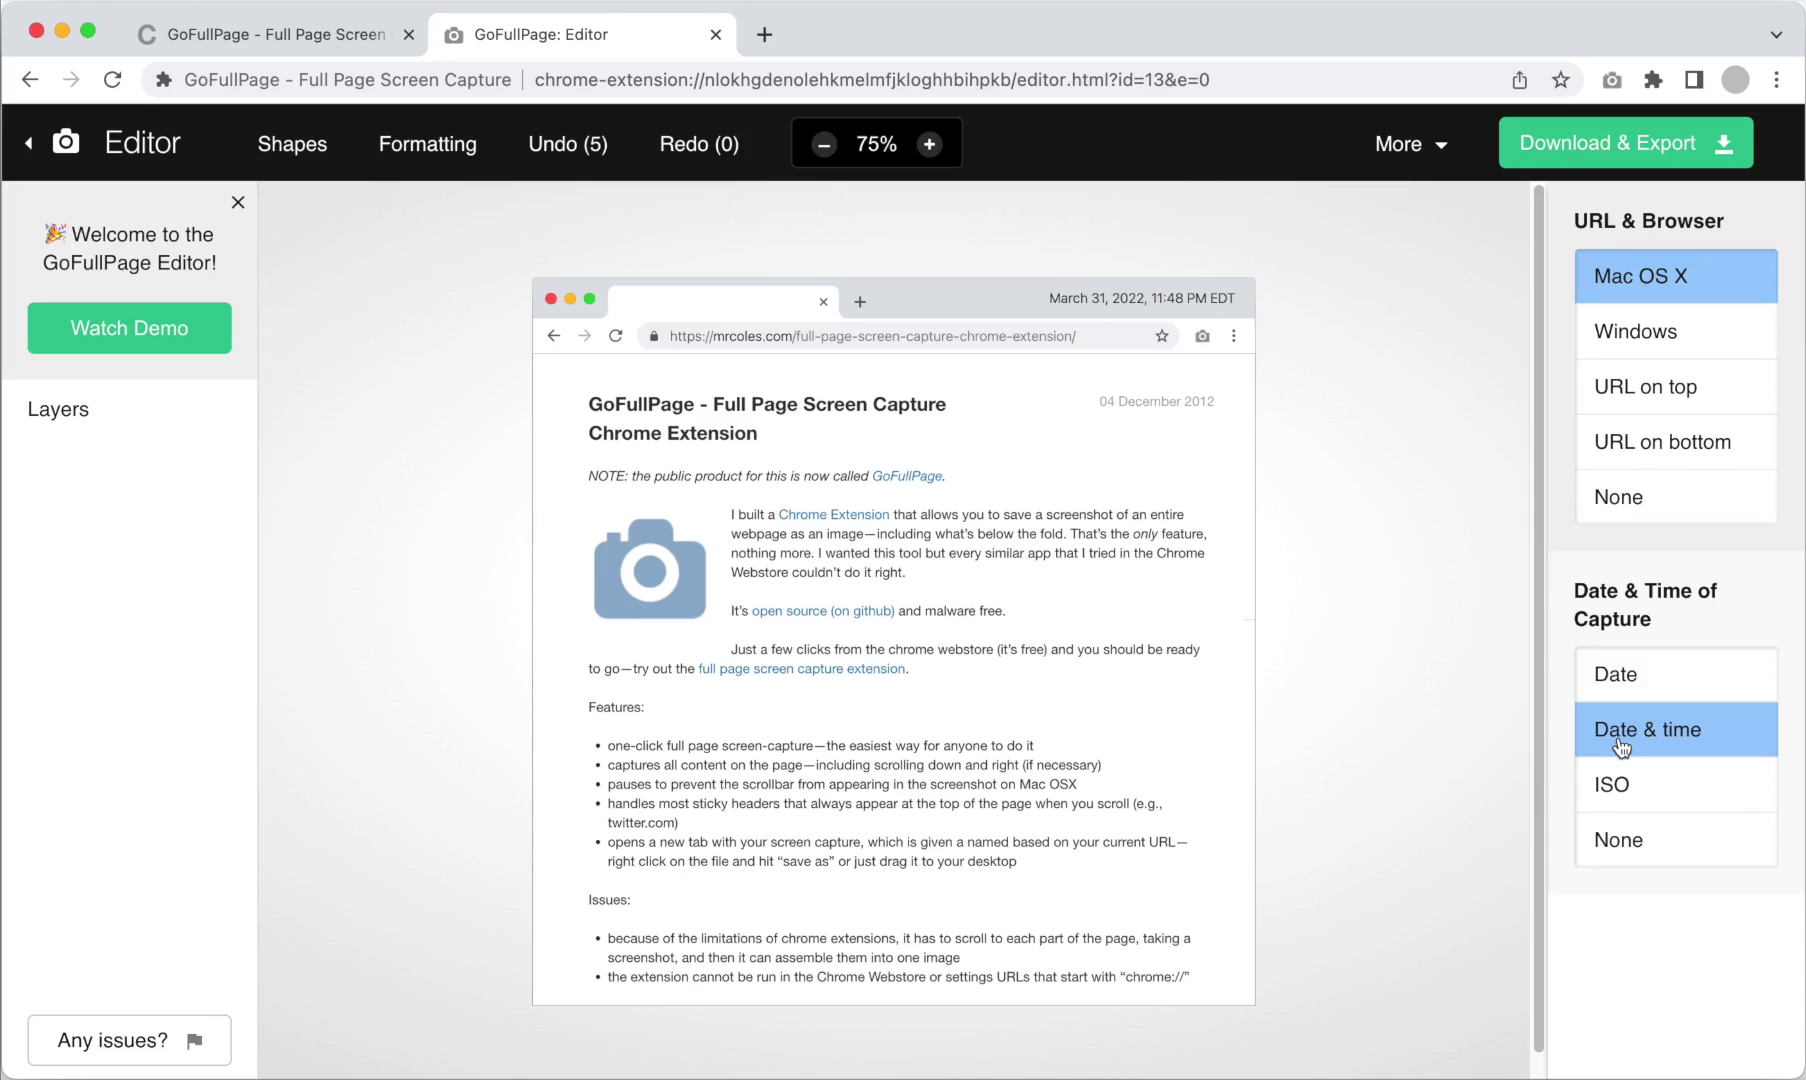
left_click(1660, 790)
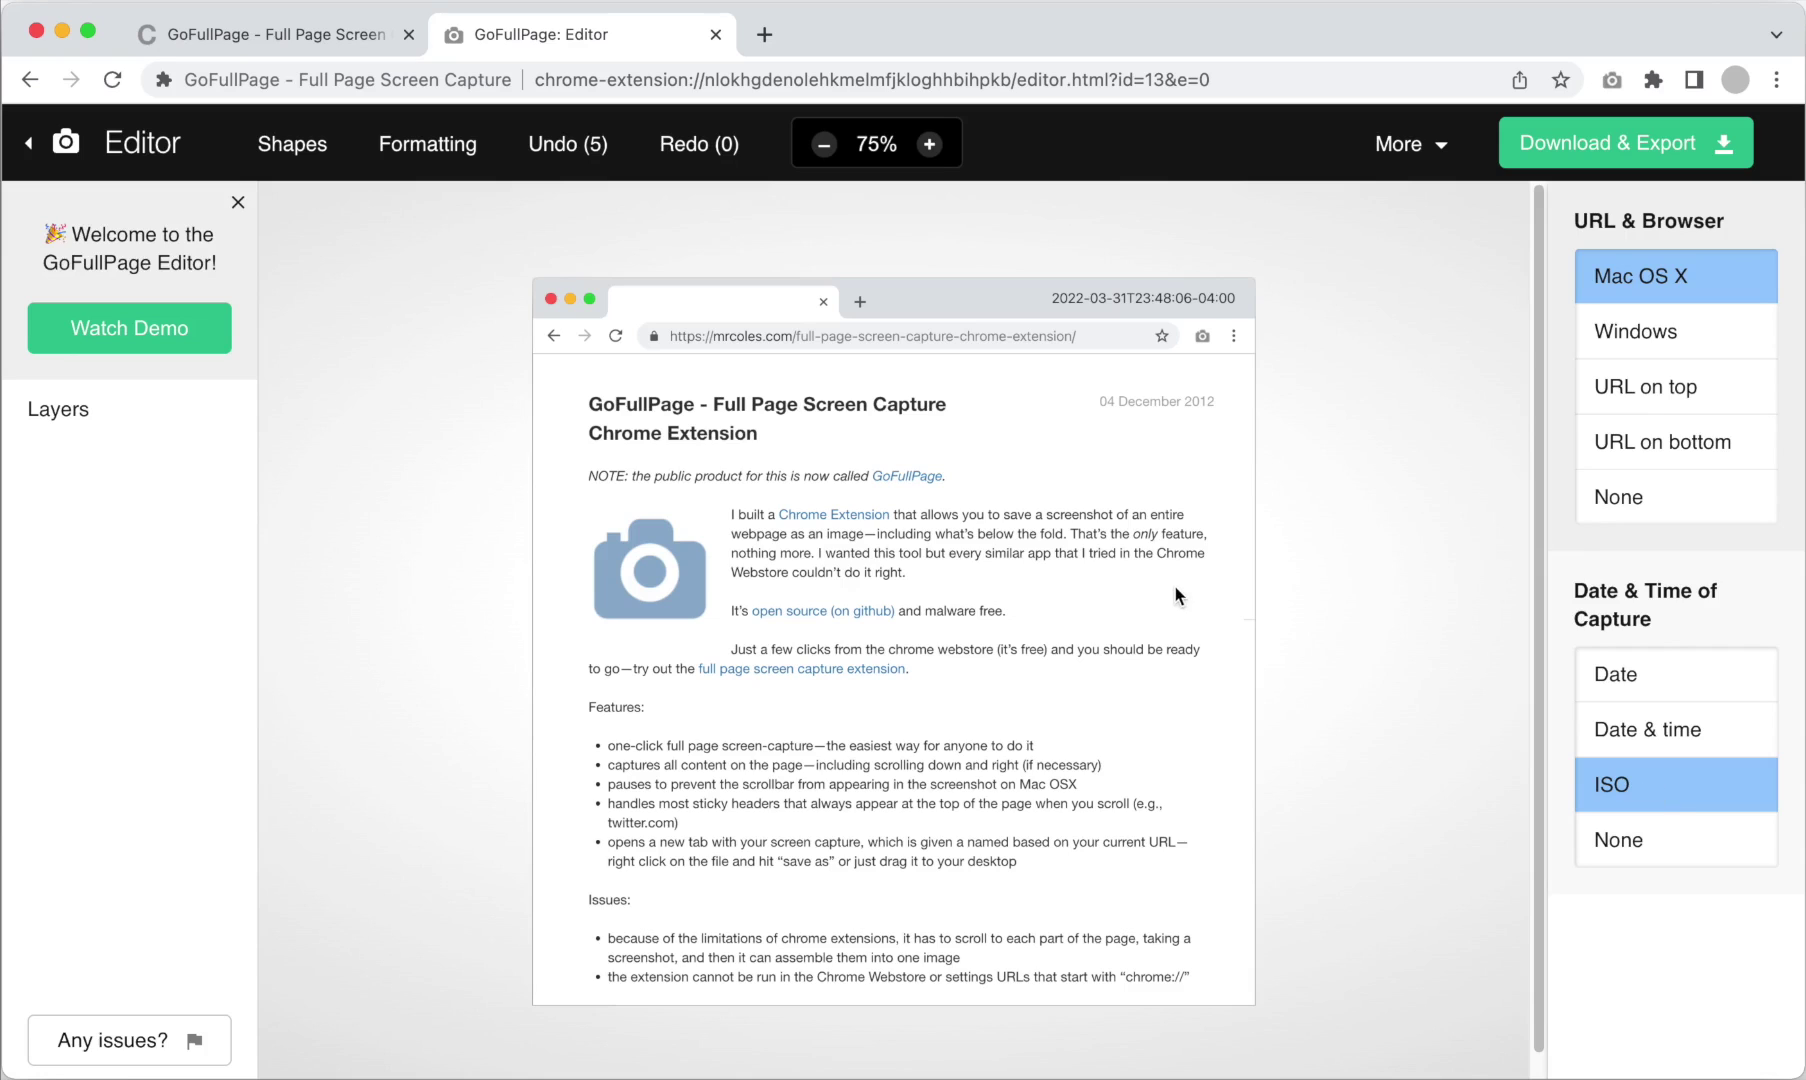
left_click(292, 144)
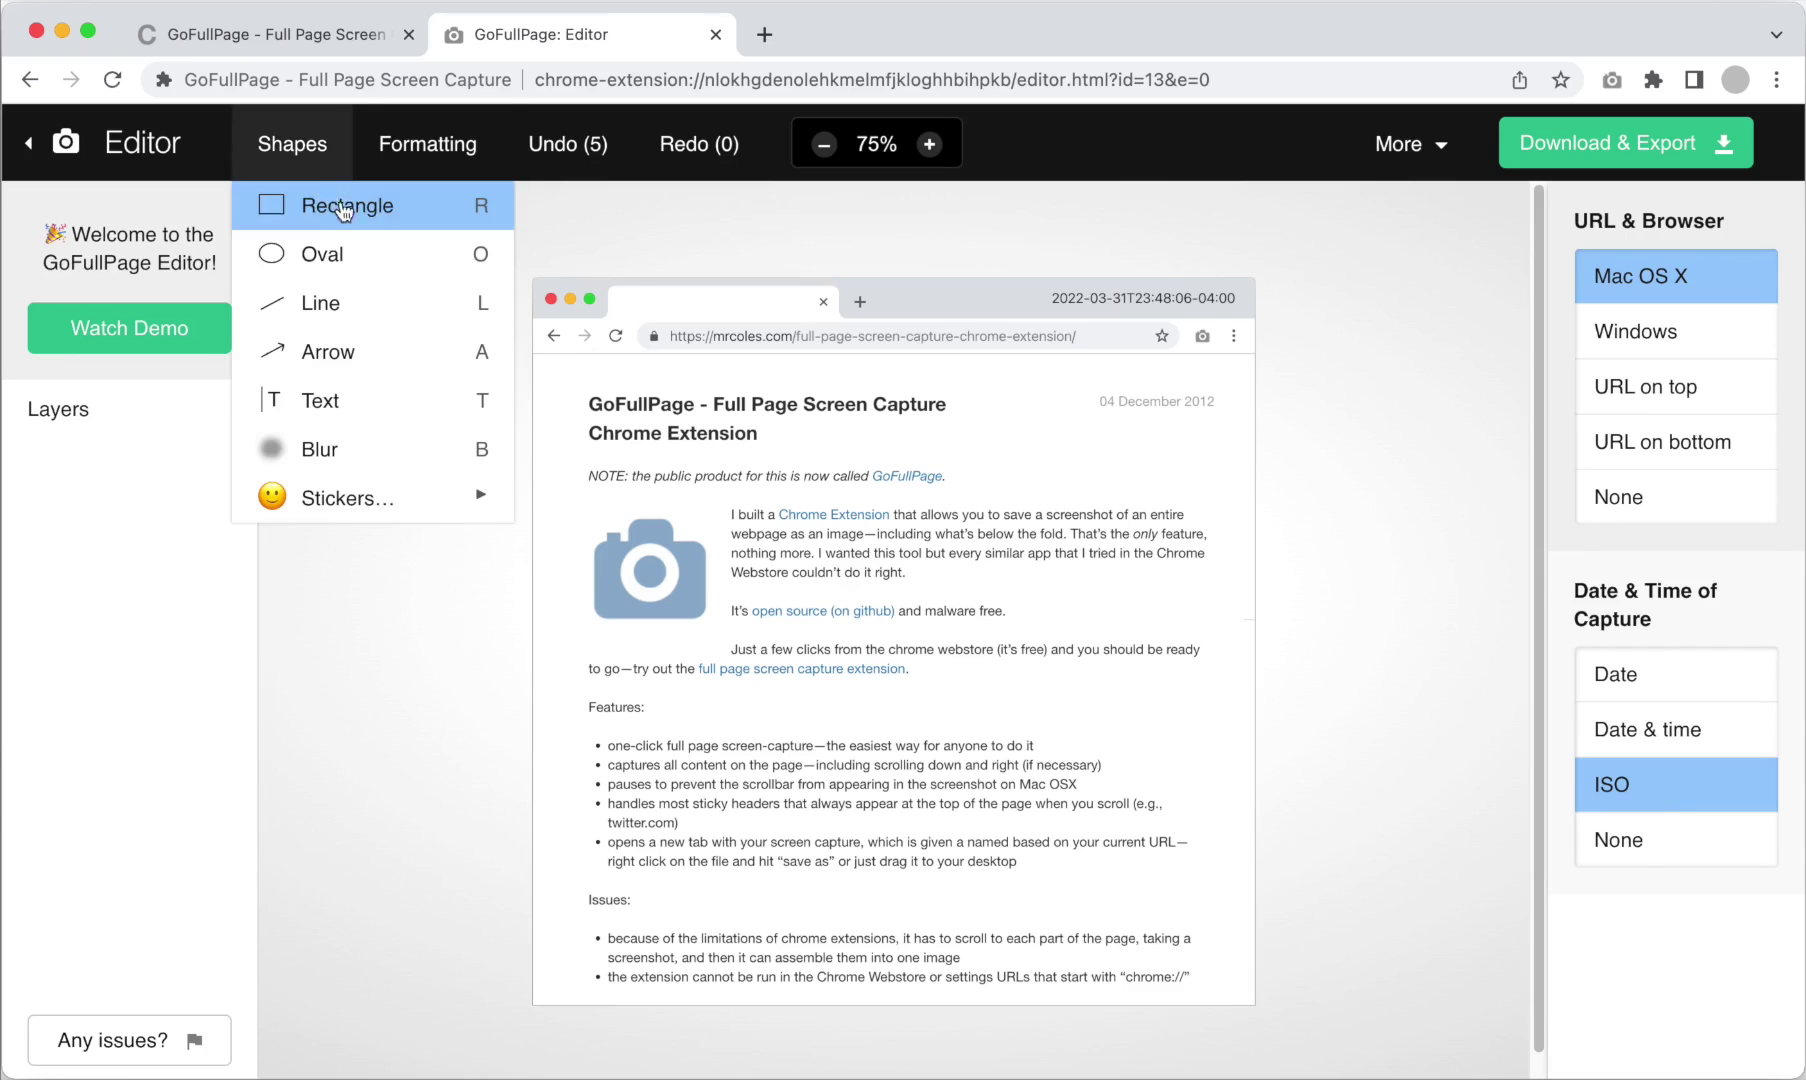
Add a rectangle stretched over the whole Features list
left_click(342, 197)
left_click_drag(902, 640, 677, 781)
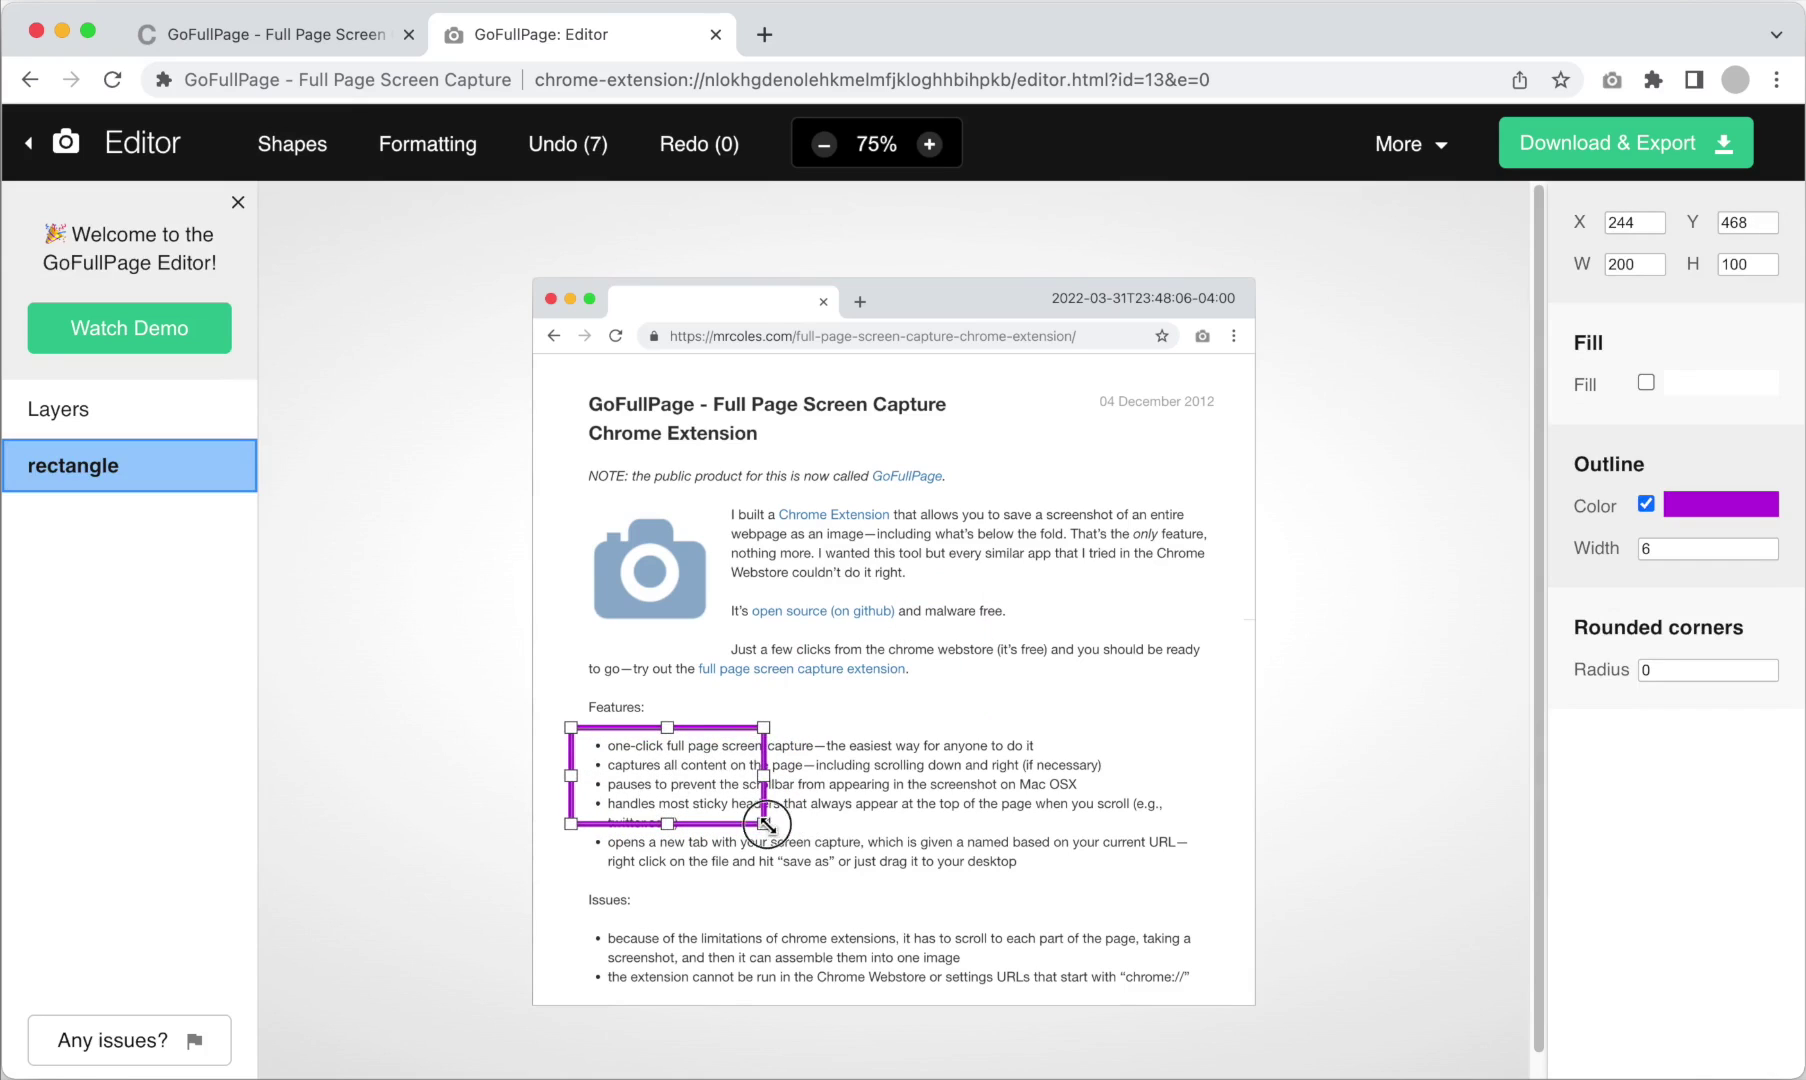
left_click_drag(765, 824, 1227, 883)
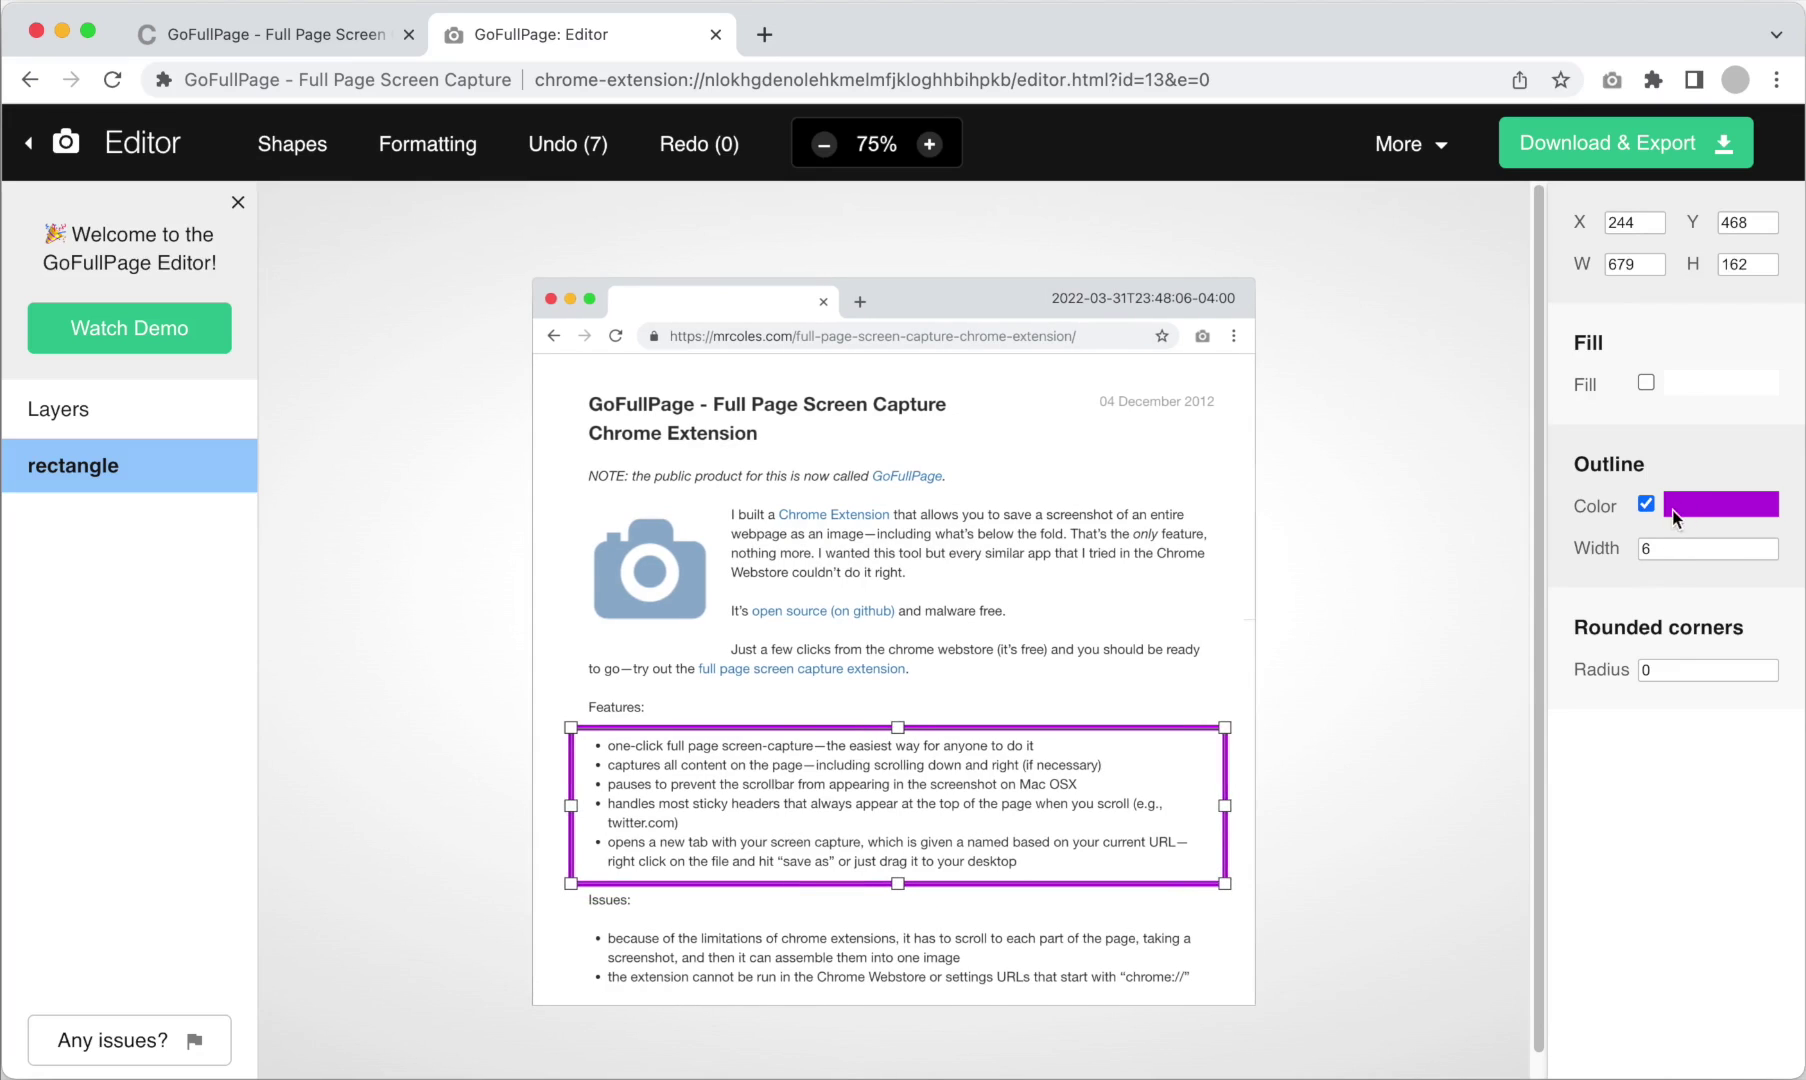
Remove the rectangle's outline and fill it yellow F8E71C at about 18 alpha
left_click(1646, 504)
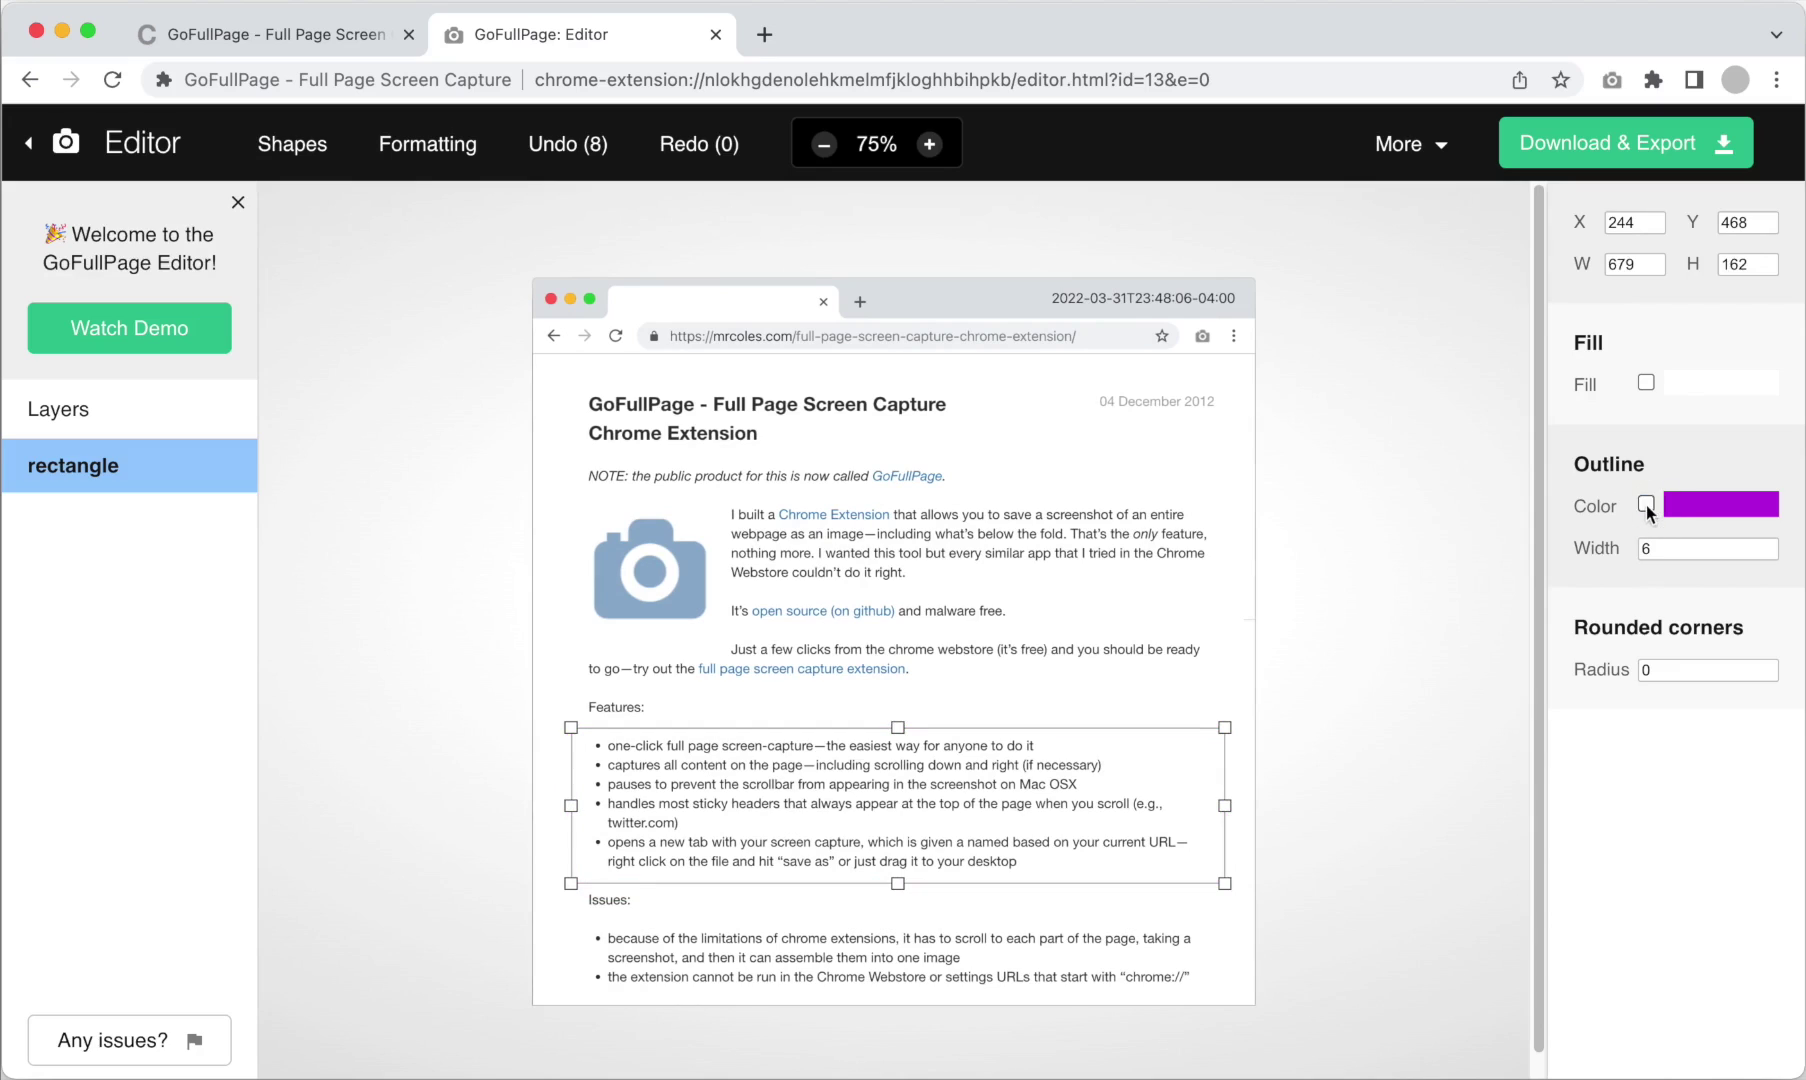
left_click(1703, 385)
left_click(1356, 649)
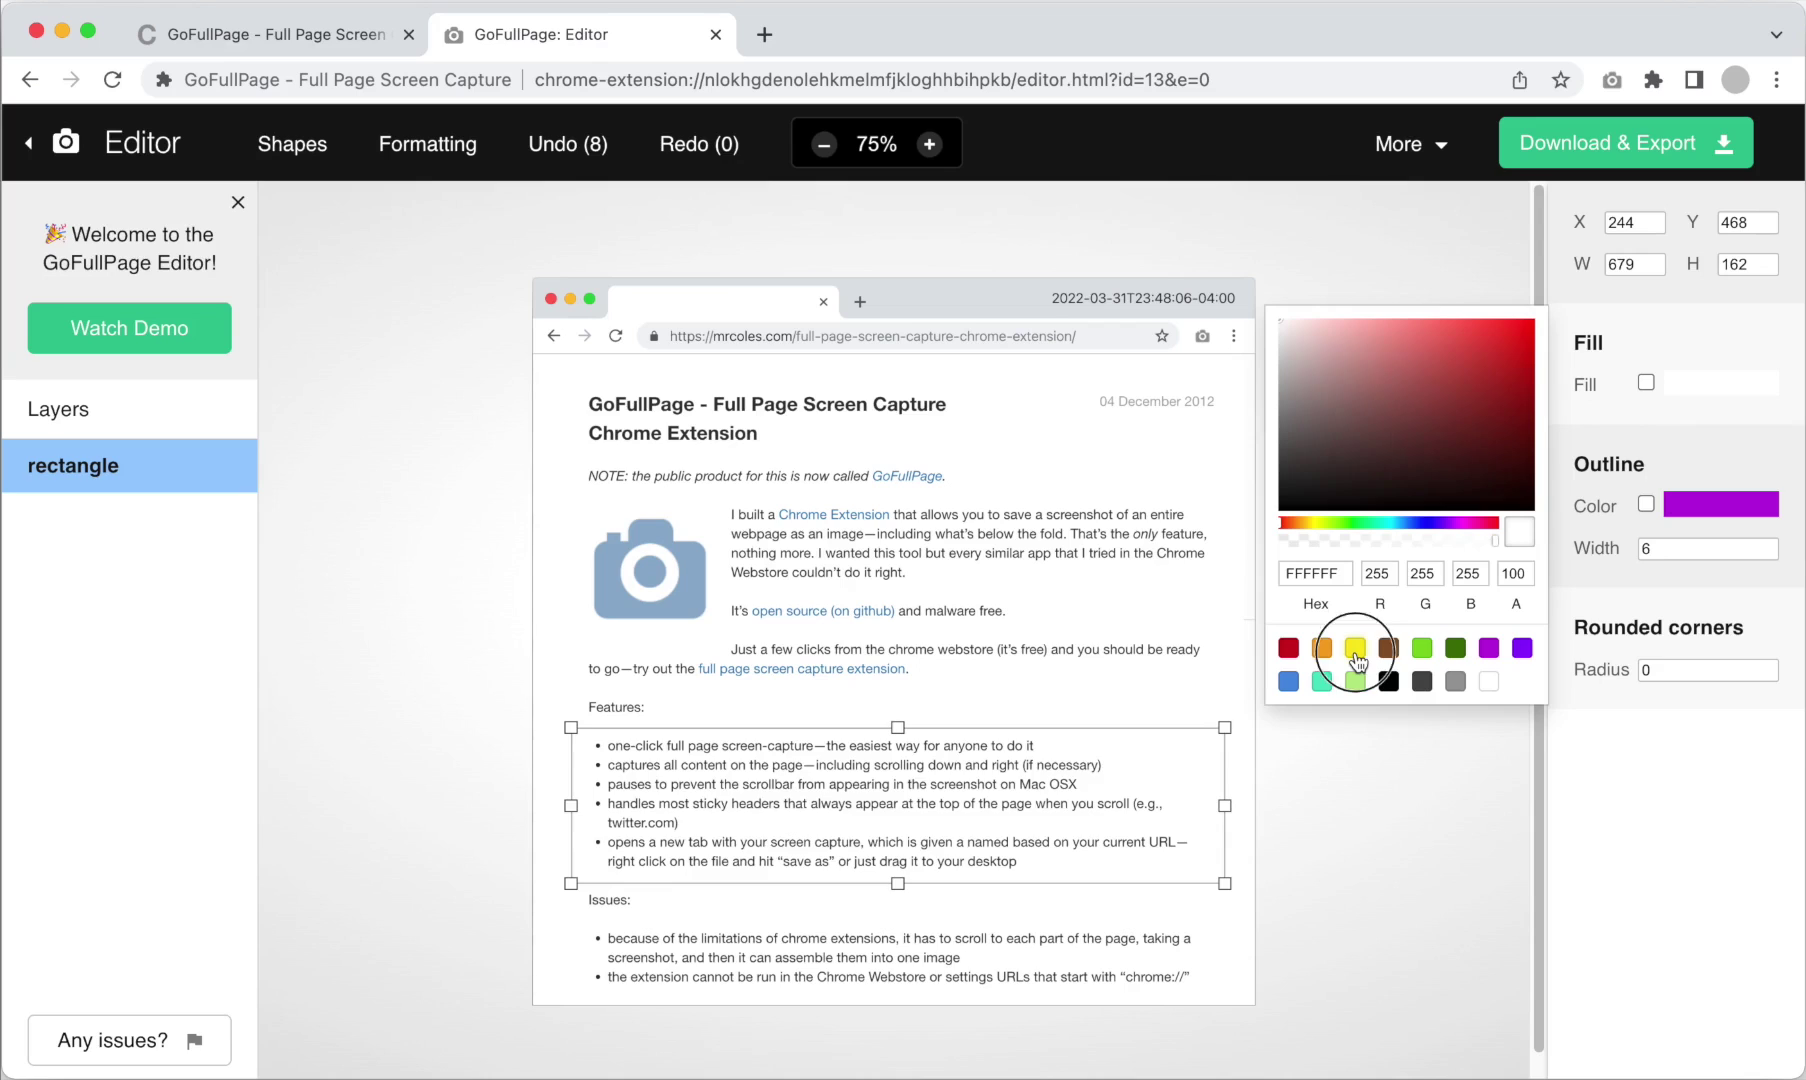
left_click(1321, 545)
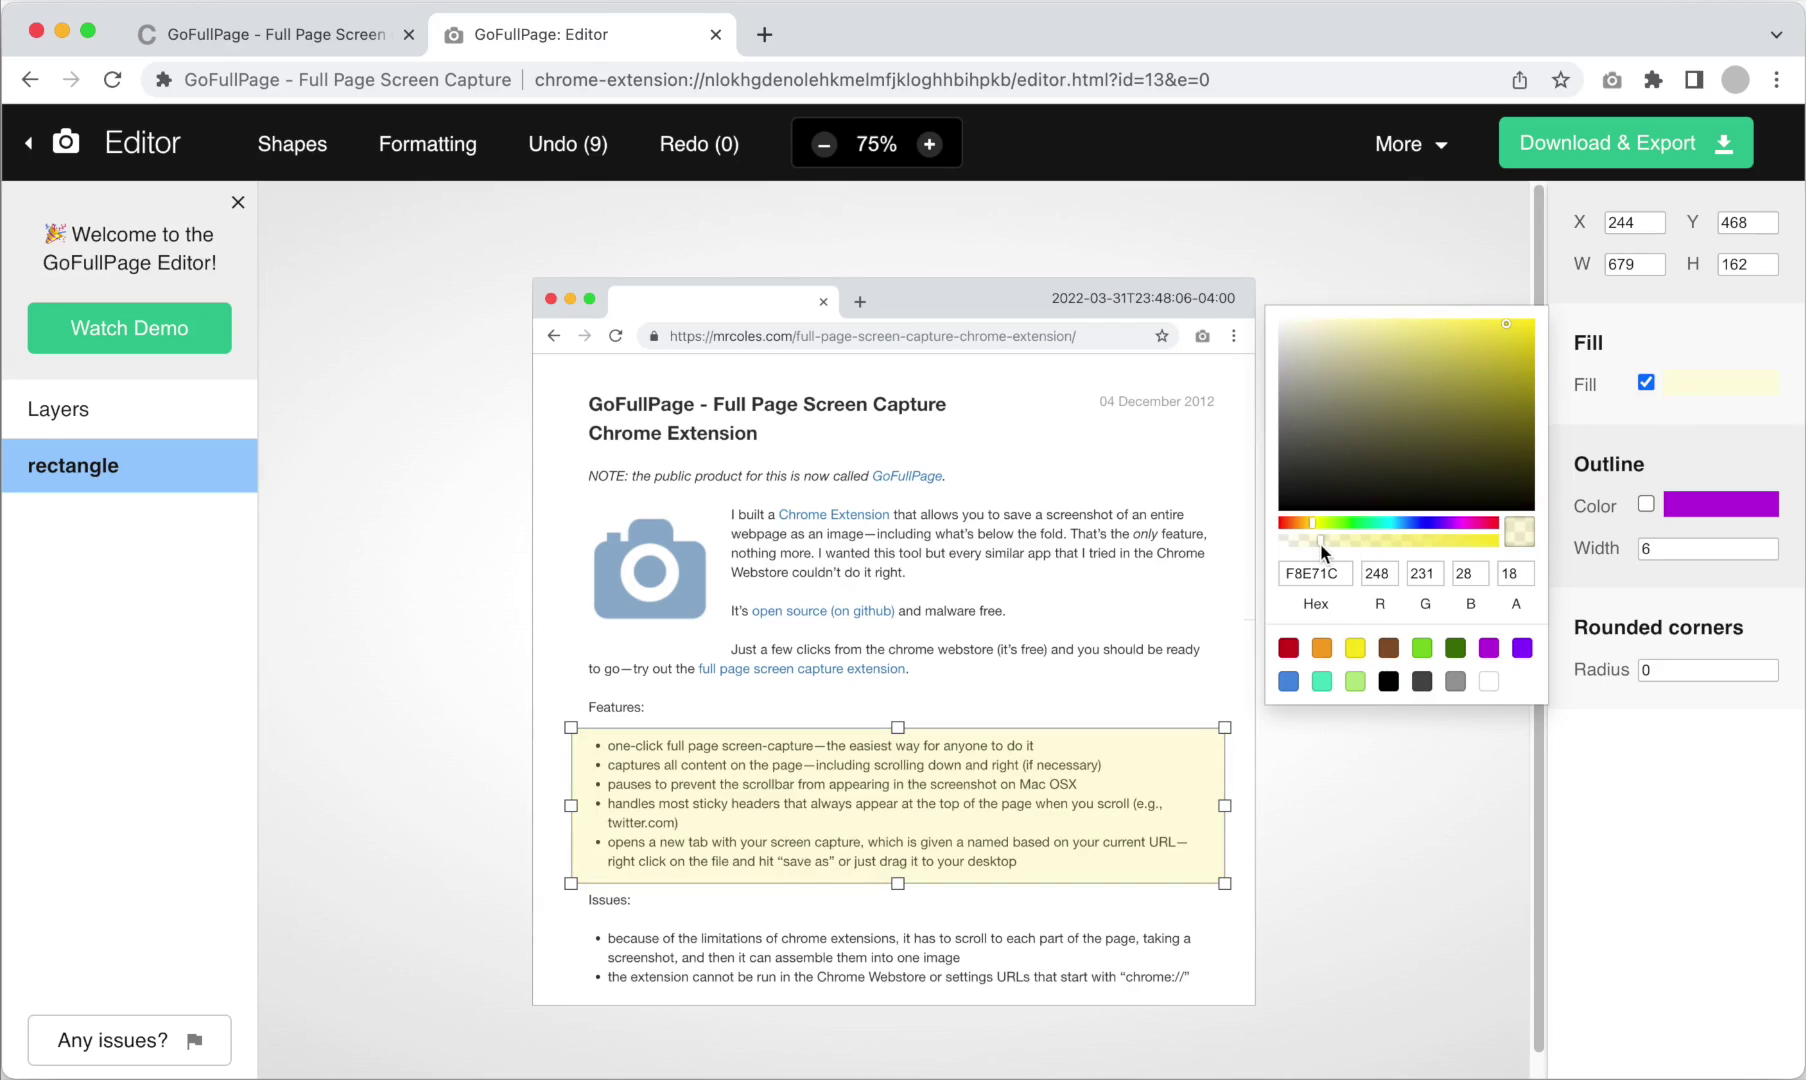
left_click(1309, 820)
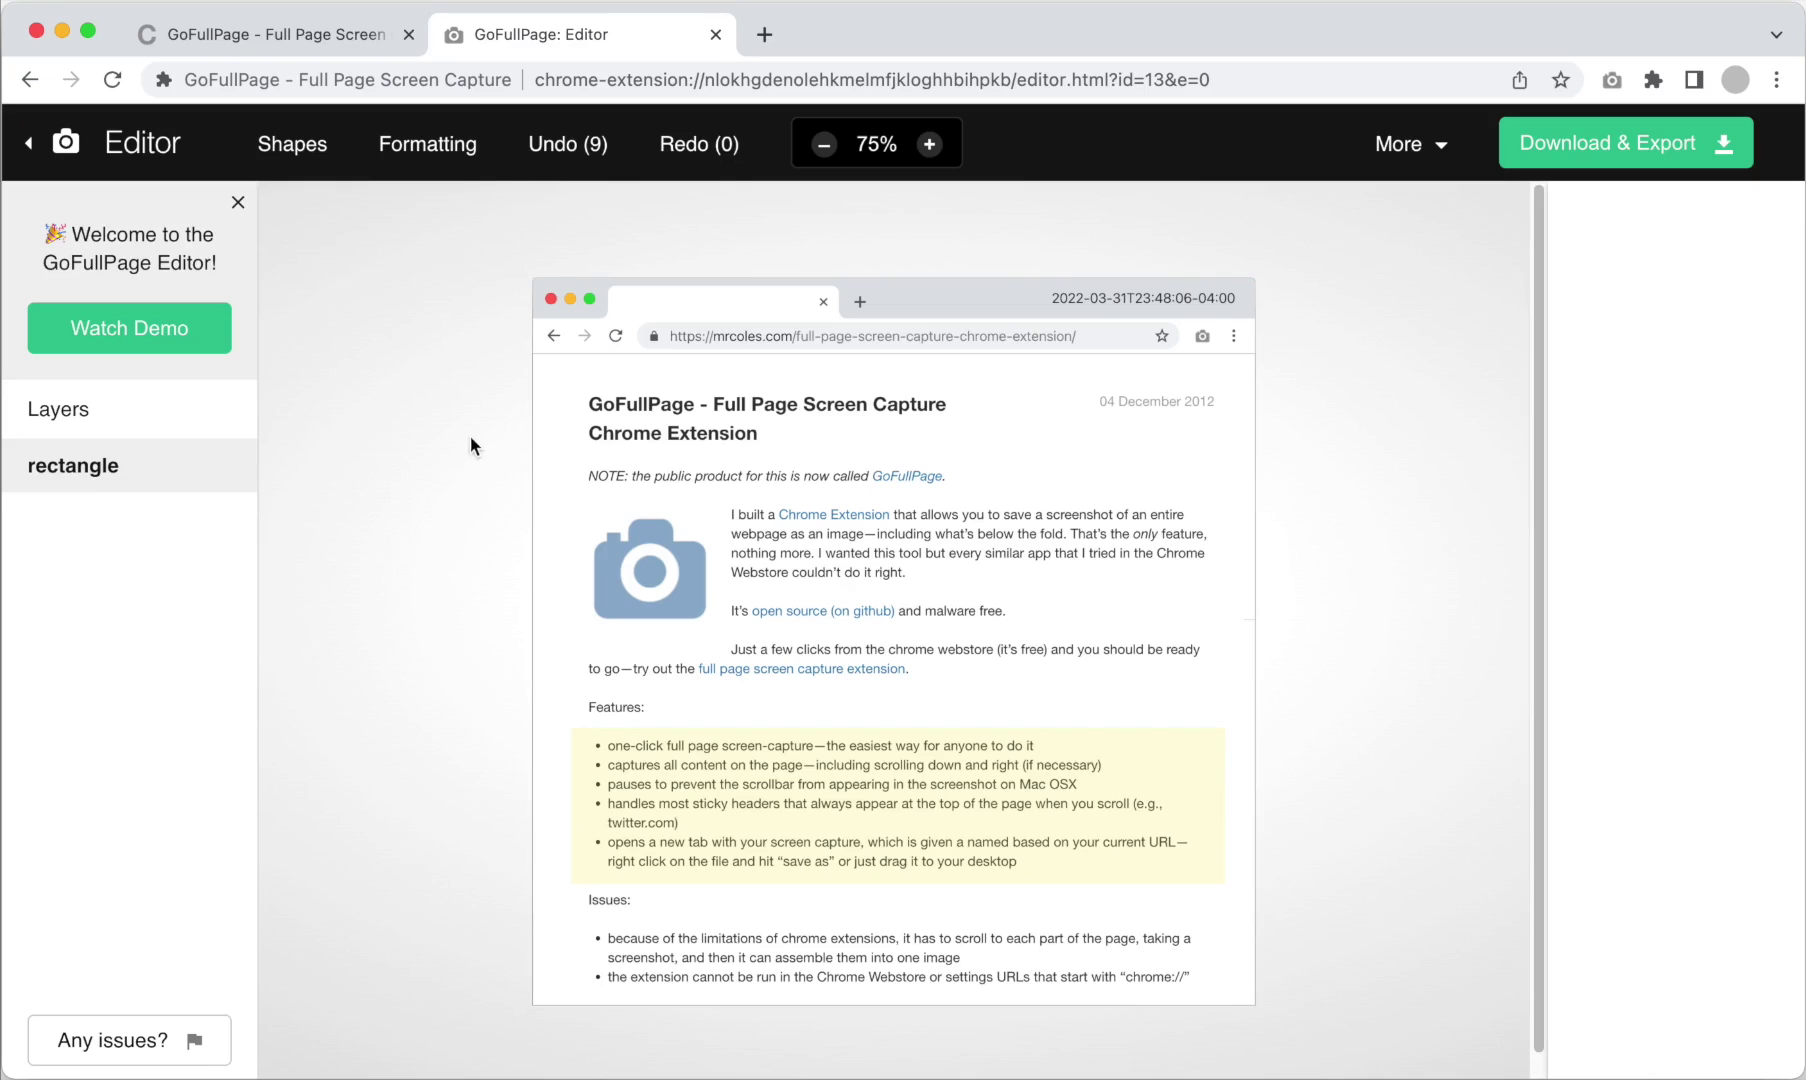
left_click(296, 146)
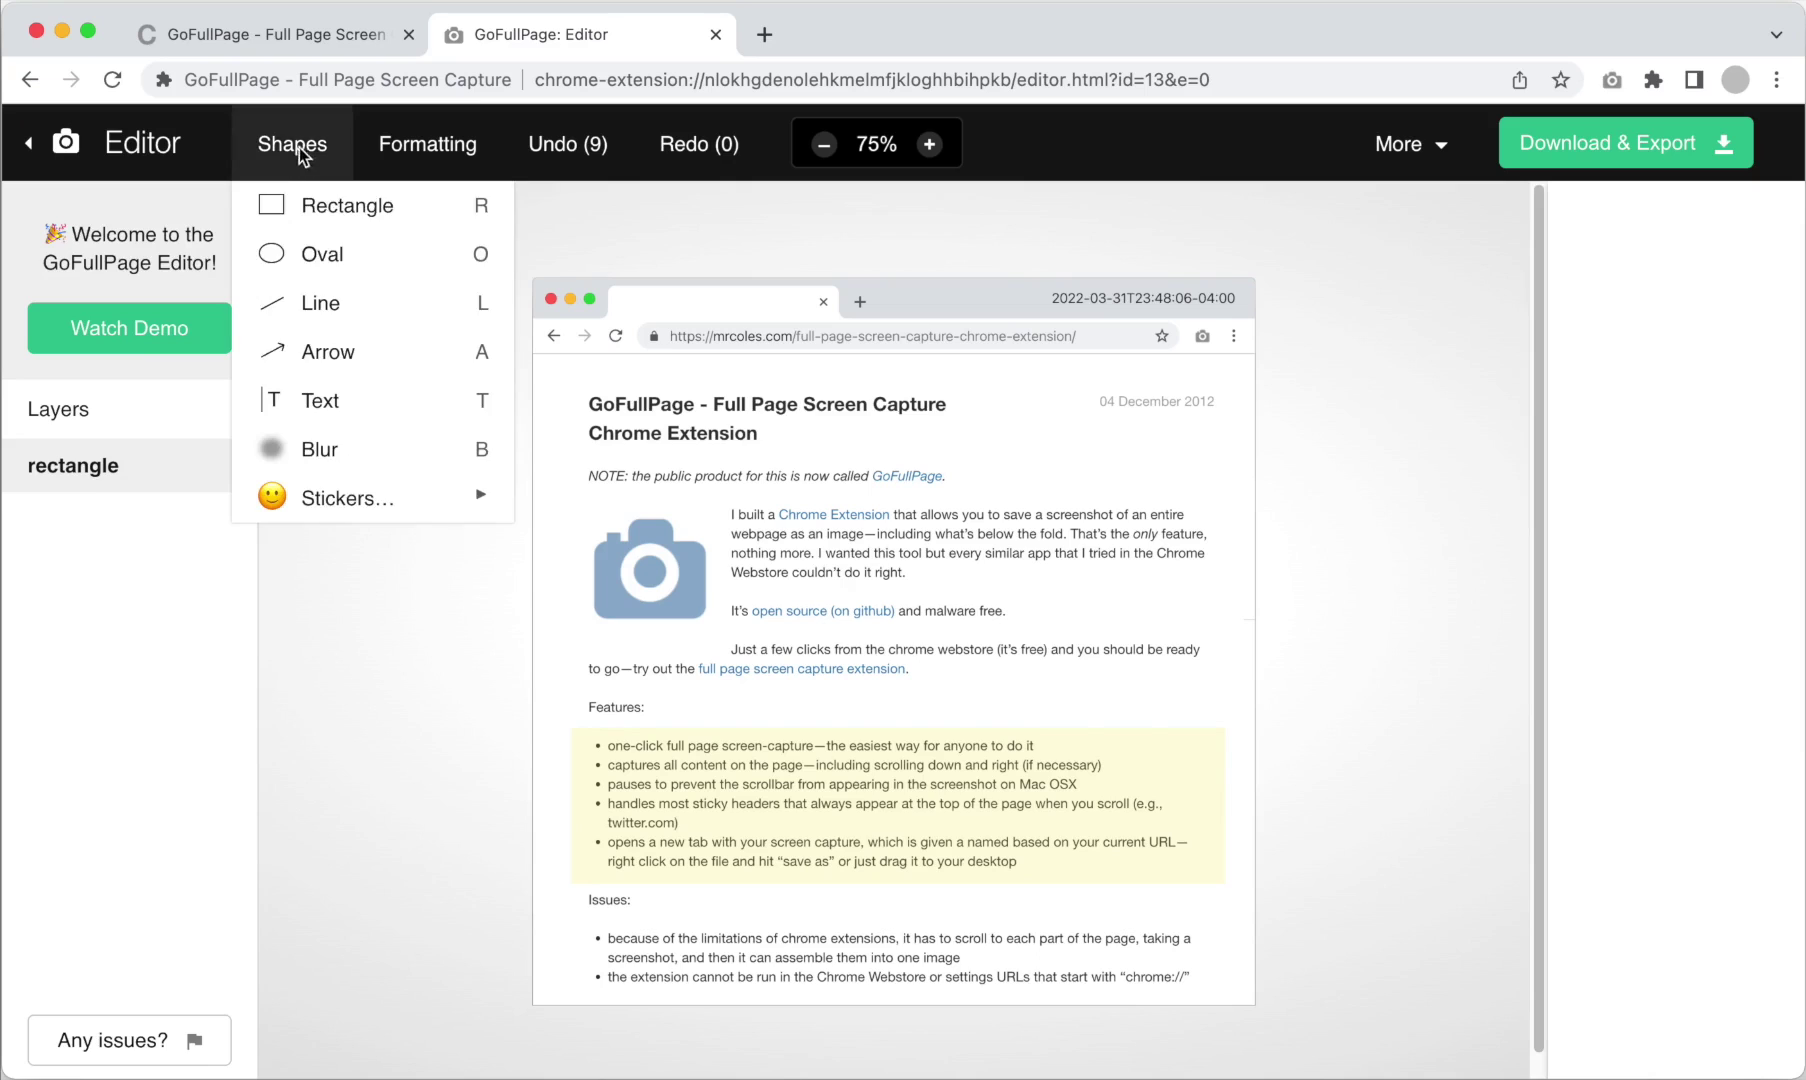
Add a black arrow of width 7 pointing up-left at the Features highlight's right edge
left_click(395, 350)
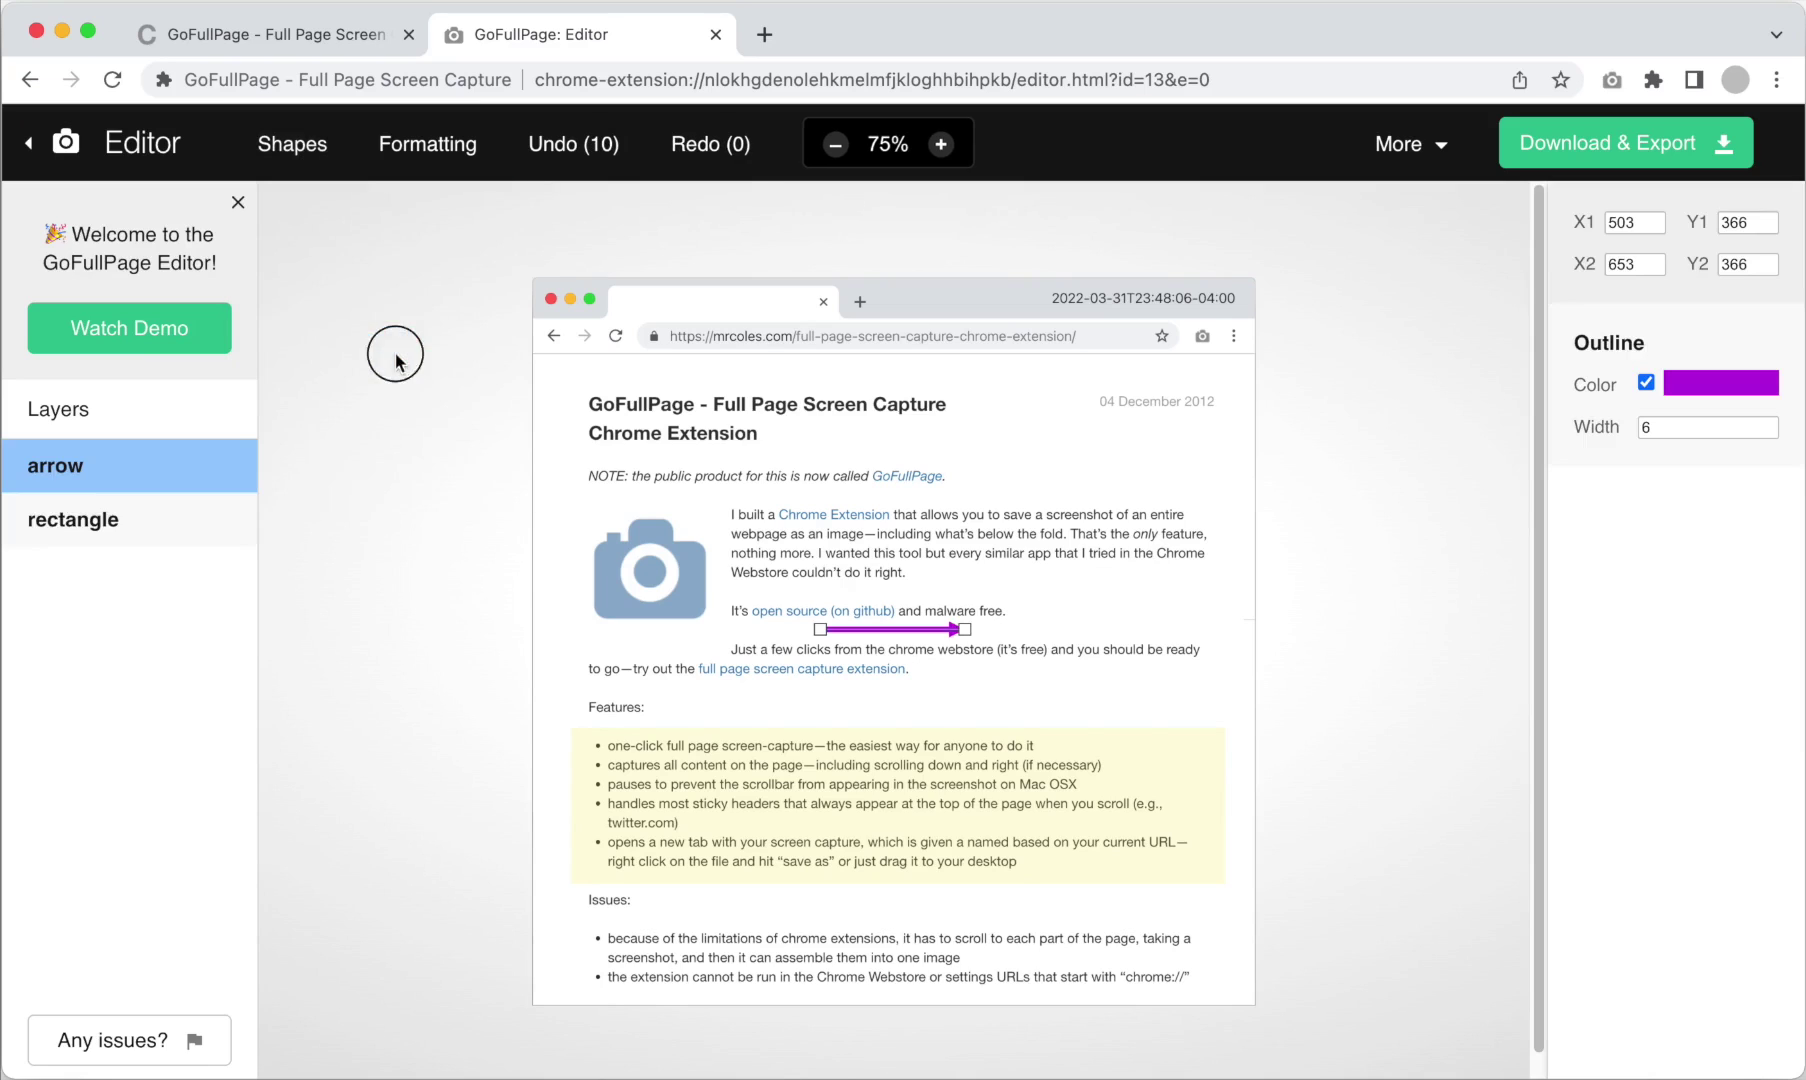
double_click(1660, 427)
type("7")
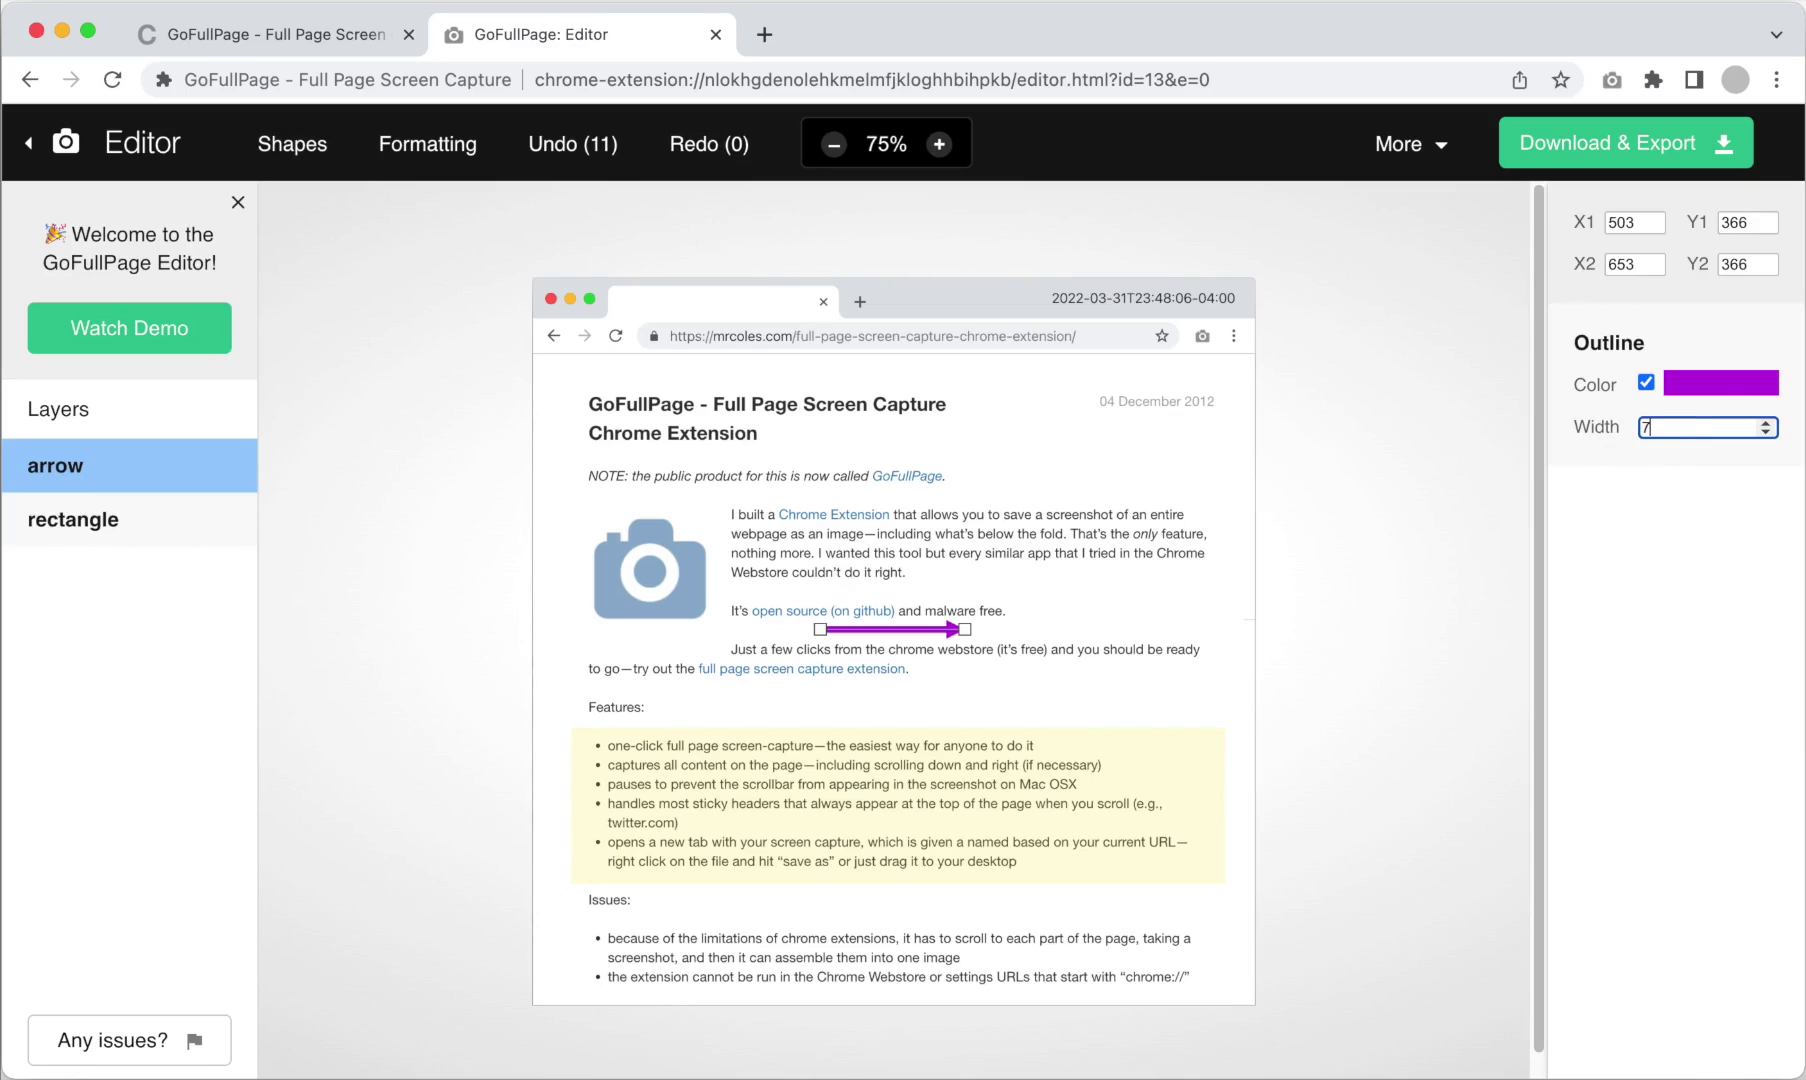
left_click(1711, 384)
left_click(1387, 683)
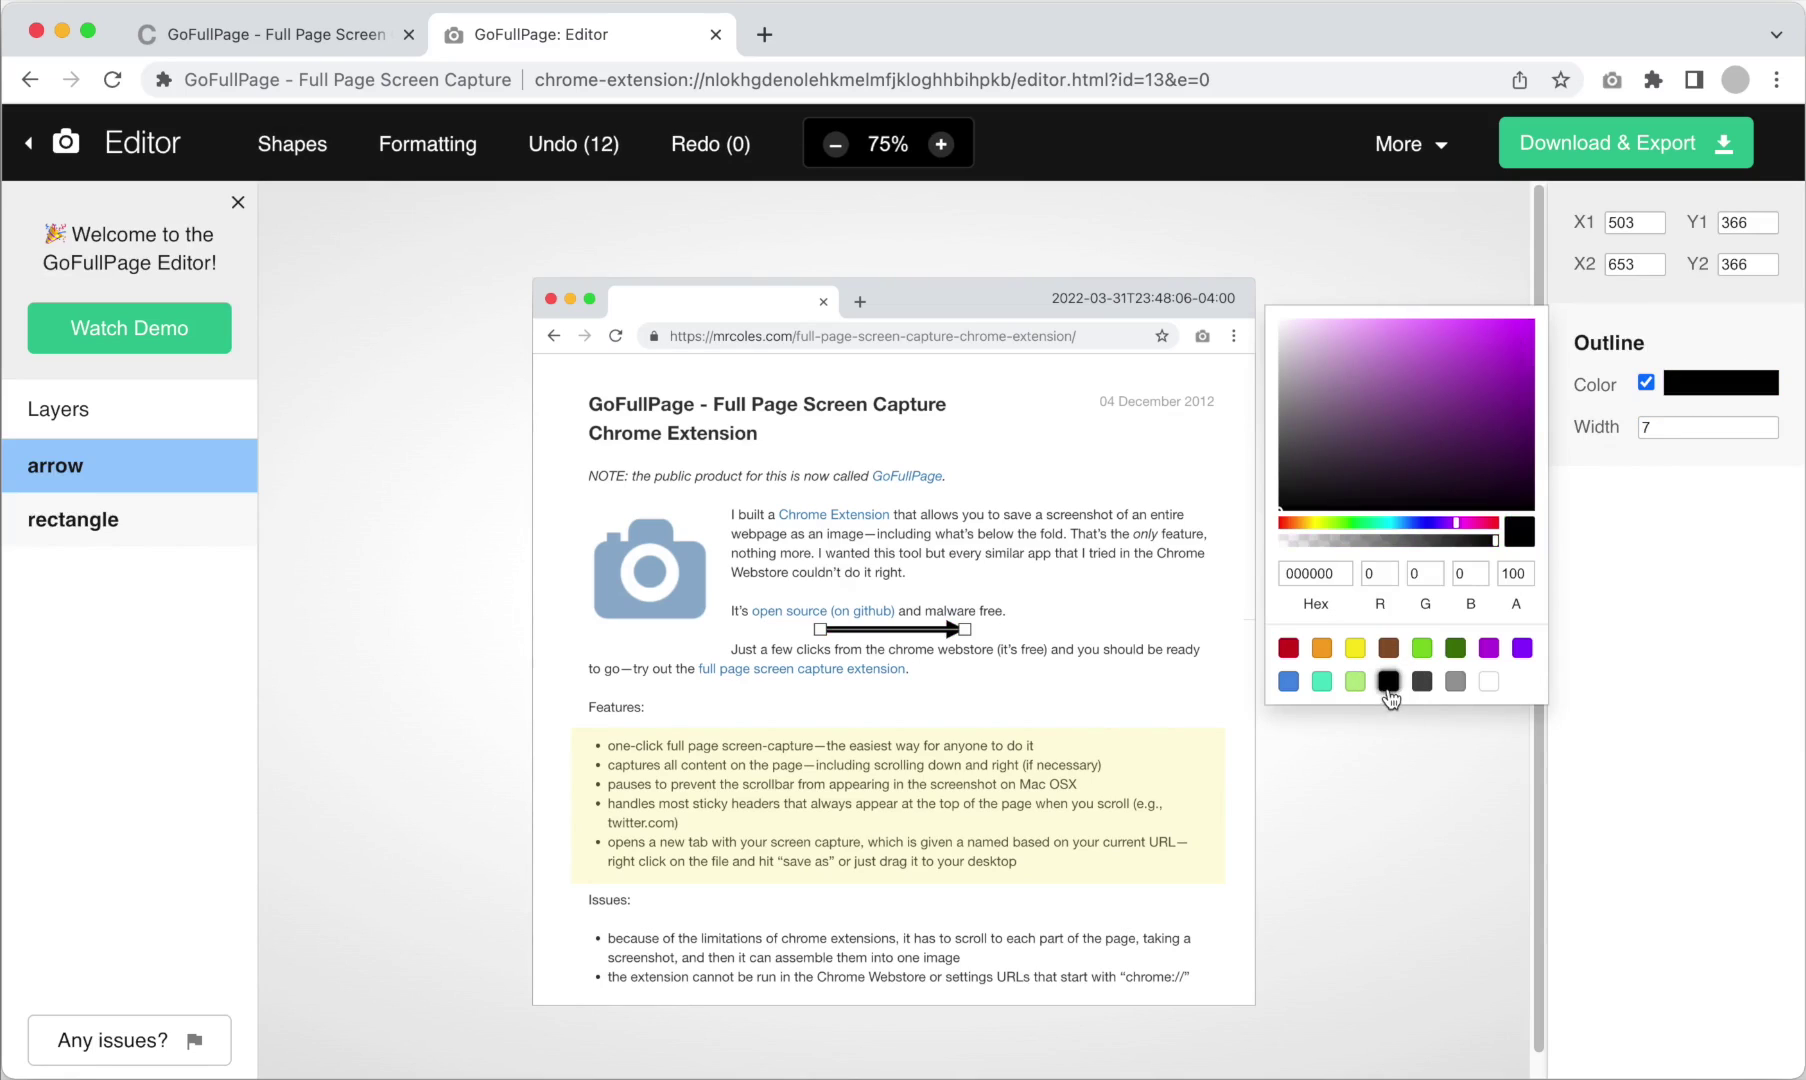
left_click(1024, 620)
left_click_drag(924, 629, 1189, 808)
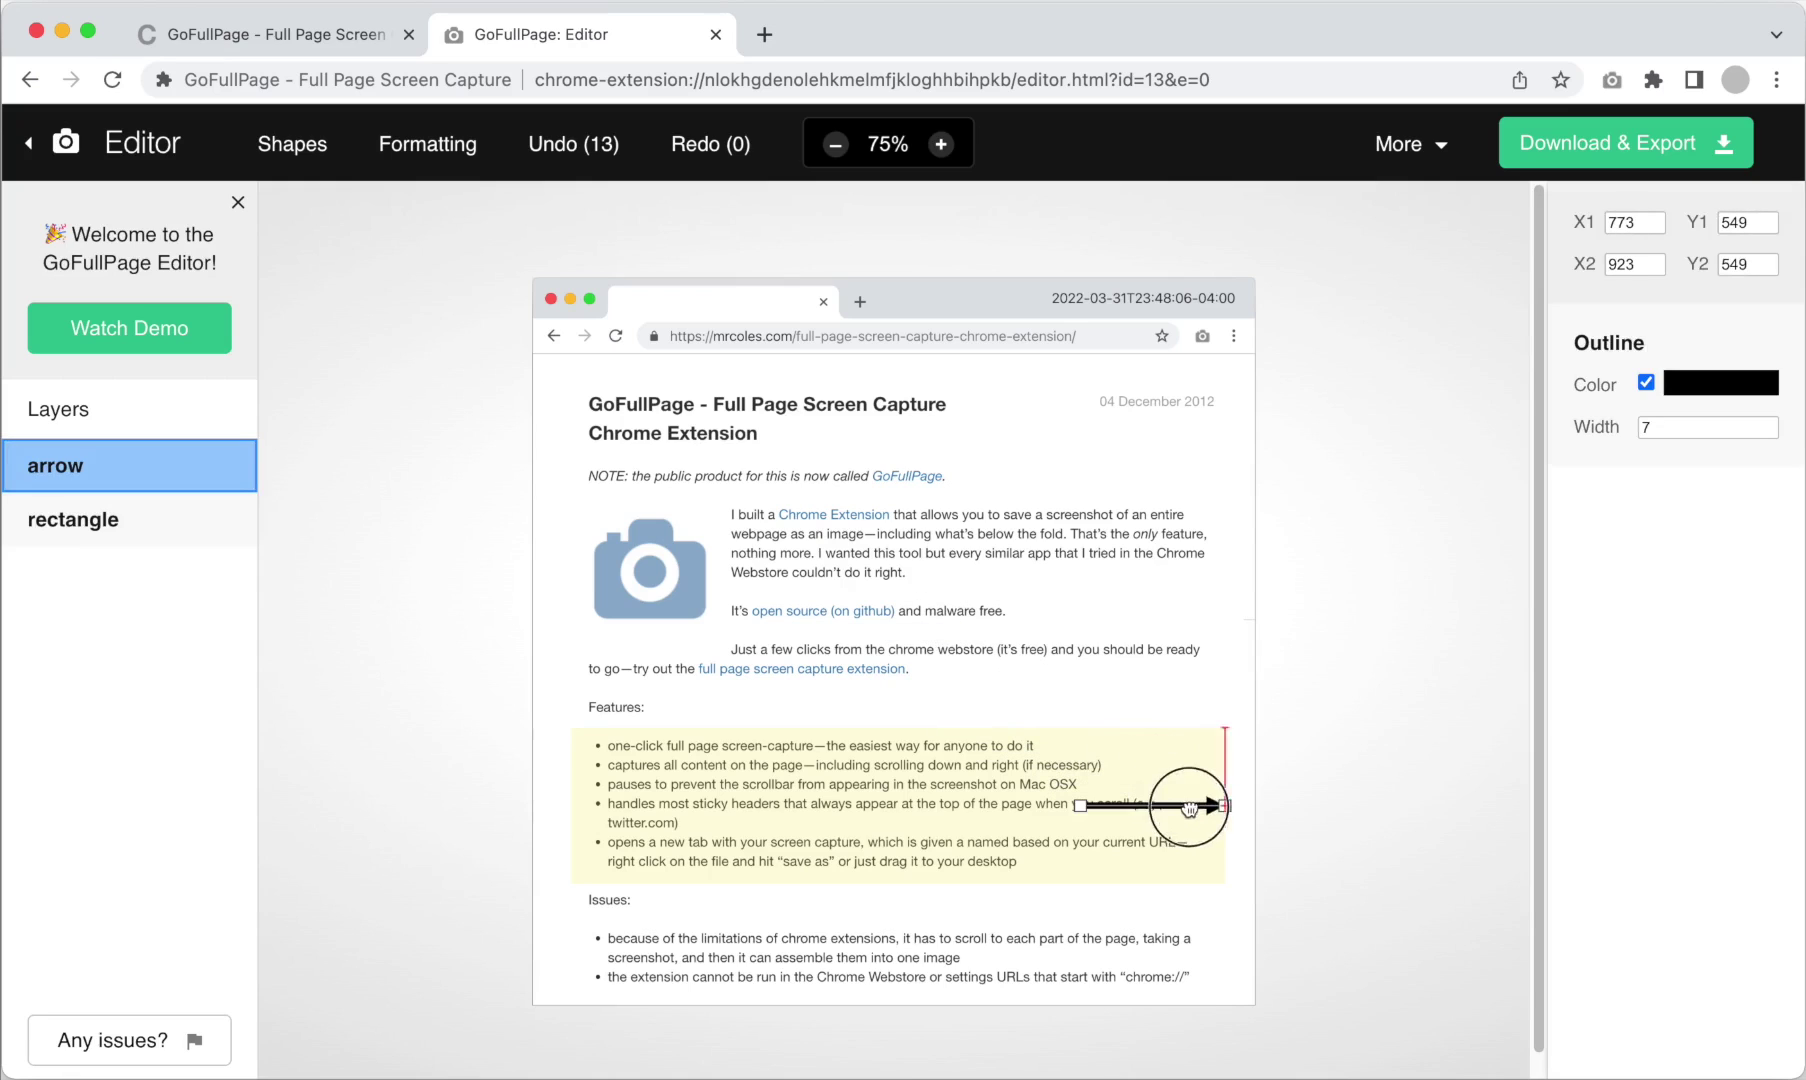
left_click_drag(1080, 806, 1290, 865)
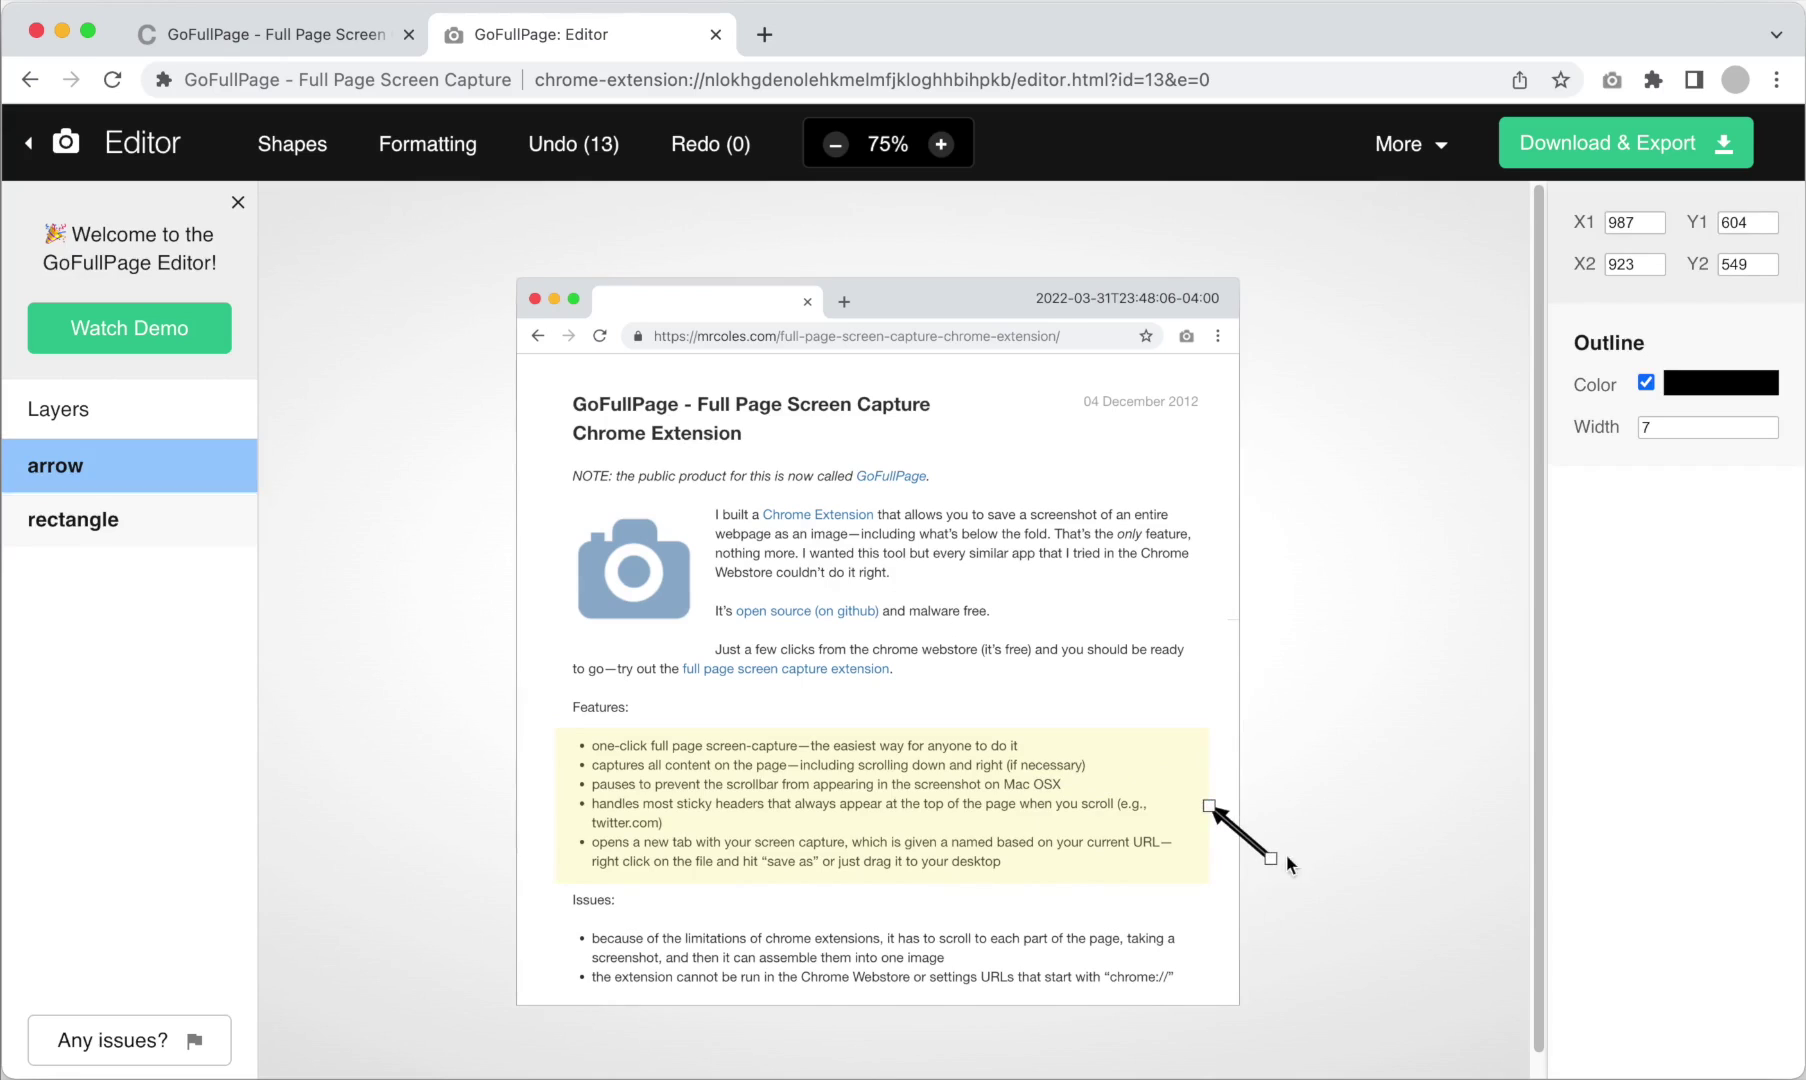
Add a text box beside the arrow with font size 24
left_click(292, 143)
left_click(371, 397)
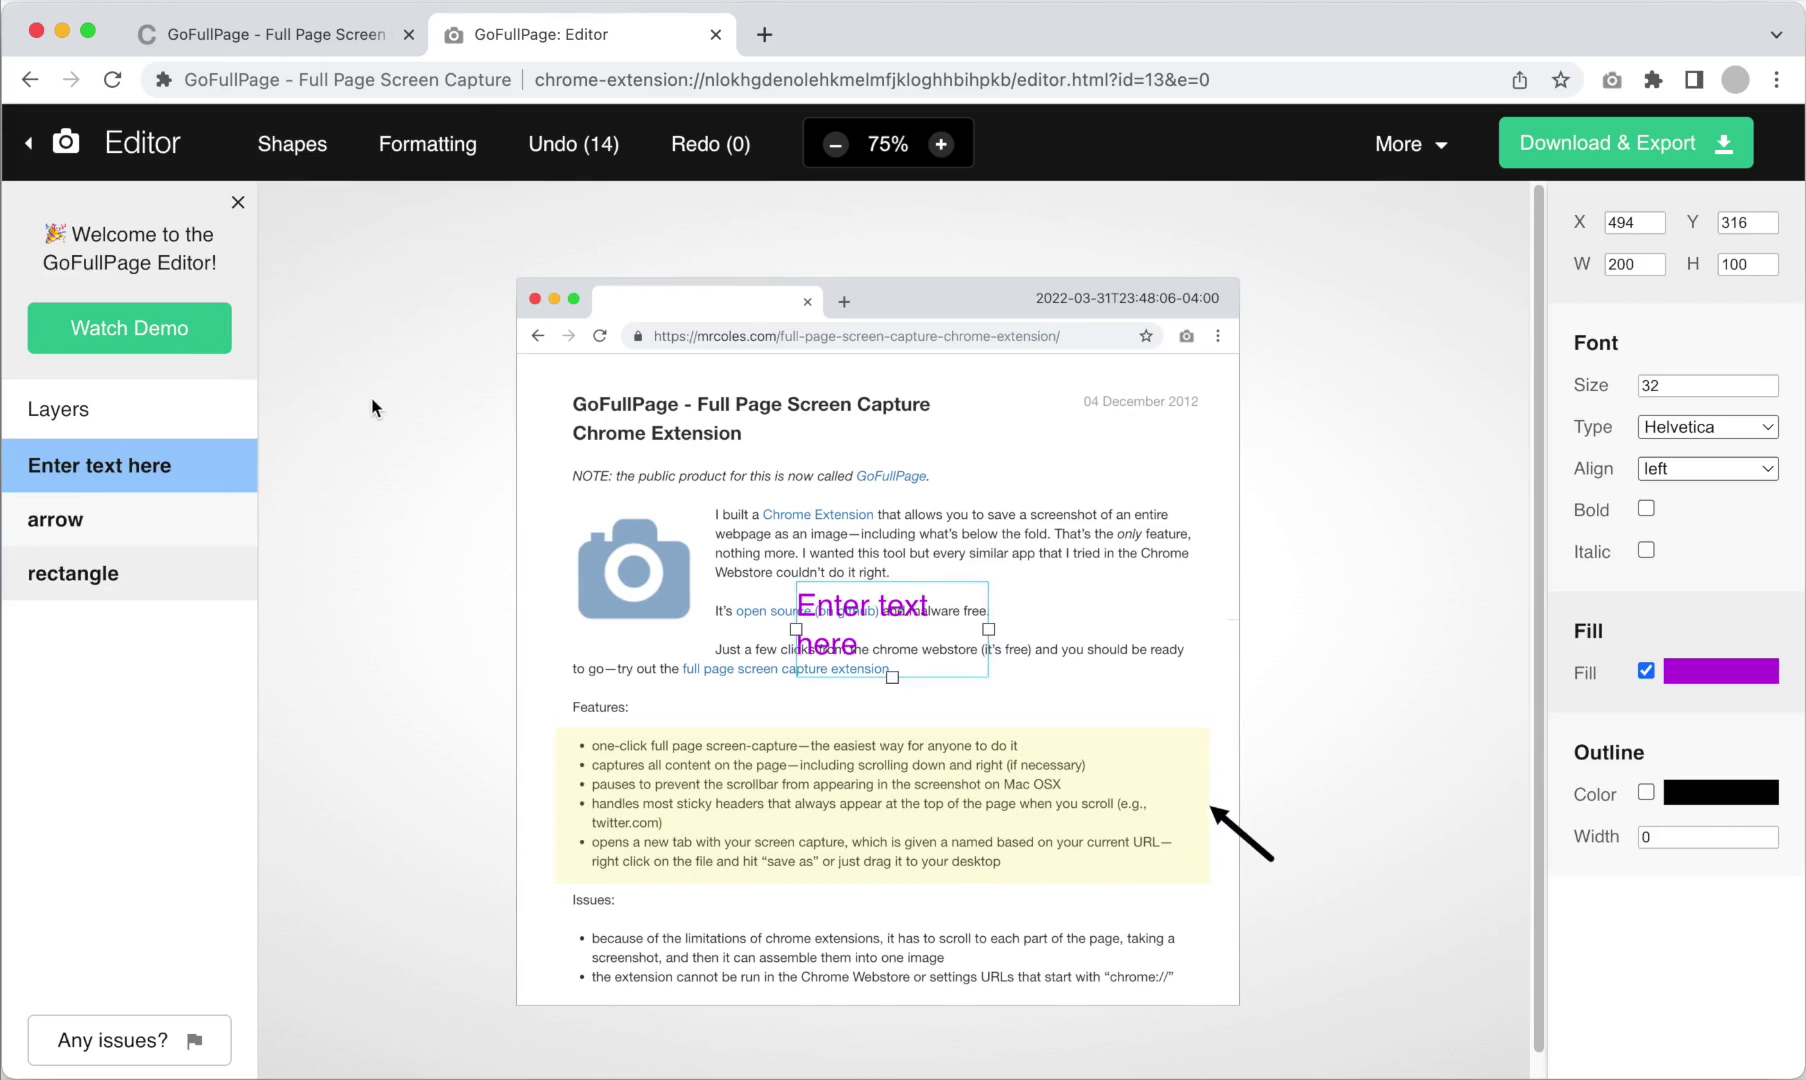
left_click_drag(862, 610, 1362, 852)
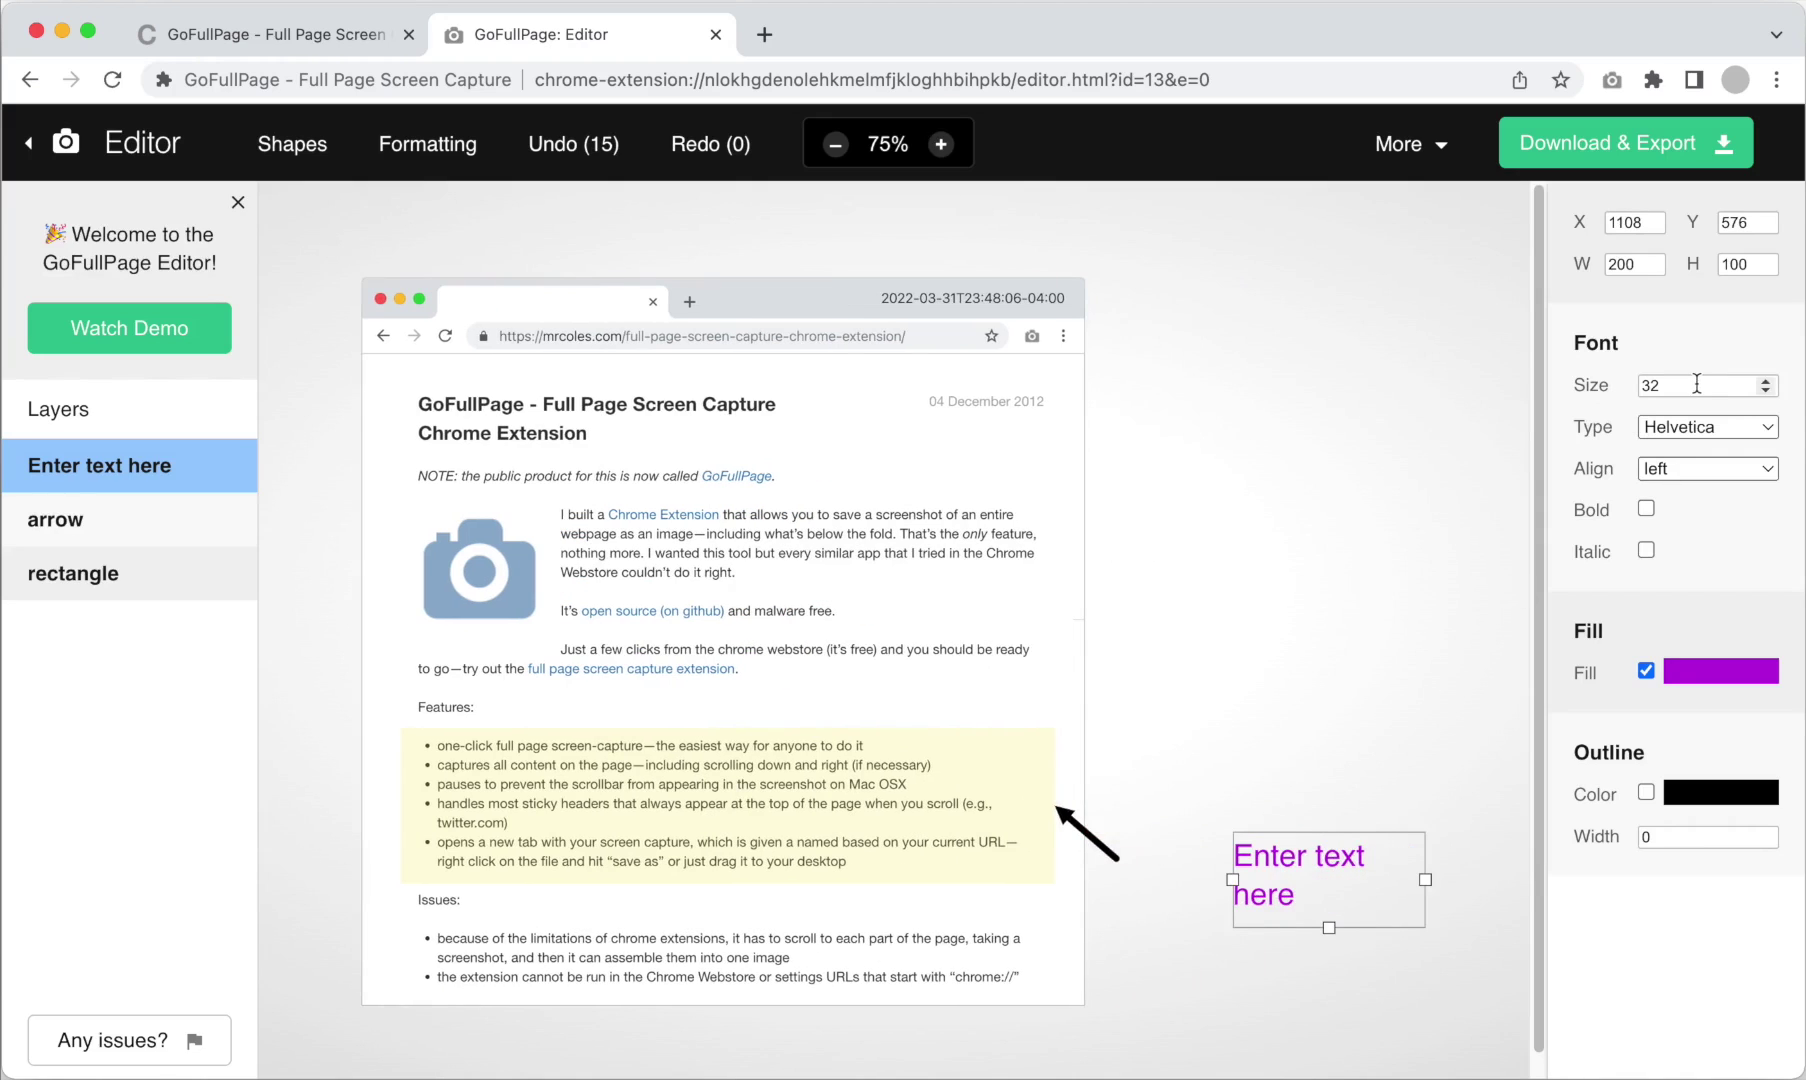
left_click(1697, 384)
key("BackSpace")
key("BackSpace")
type("22")
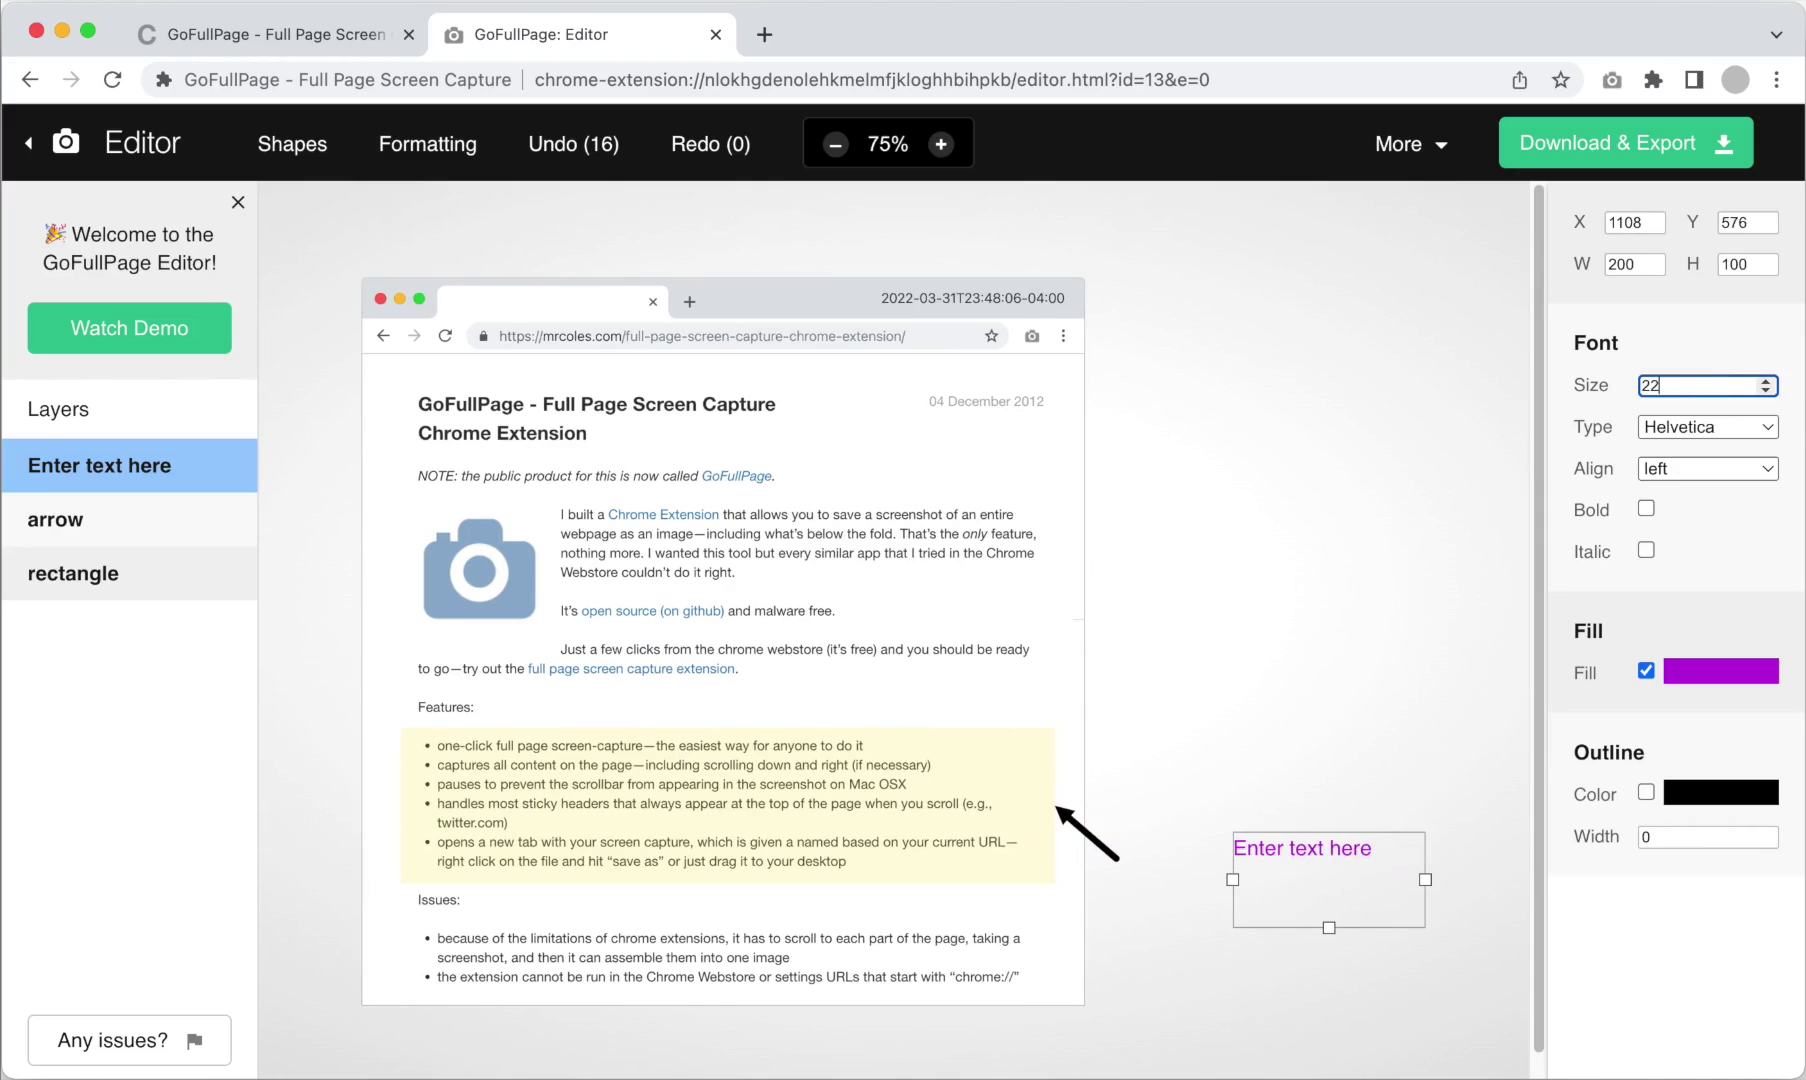
key("BackSpace")
type("4")
Replace the placeholder text with 'Add info about the editor here.' at the arrow's tail
left_click(1338, 857)
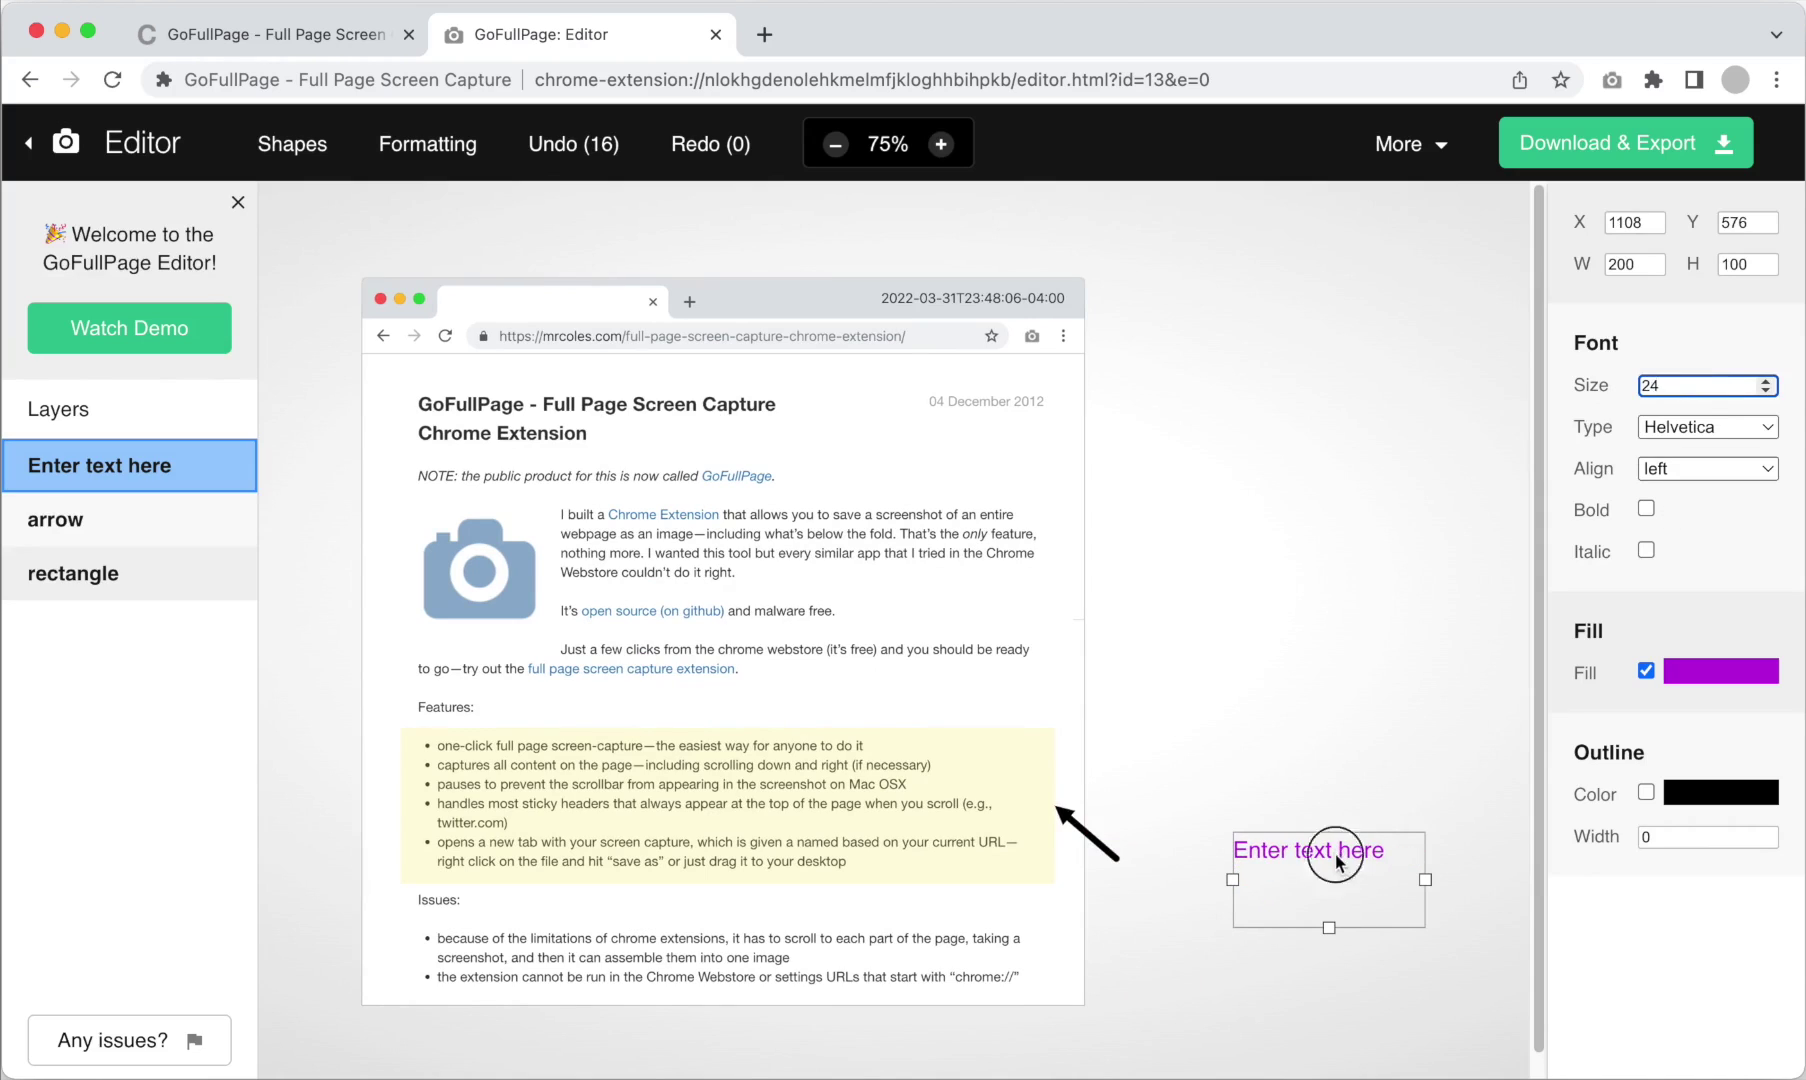
left_click_drag(1338, 860, 1232, 851)
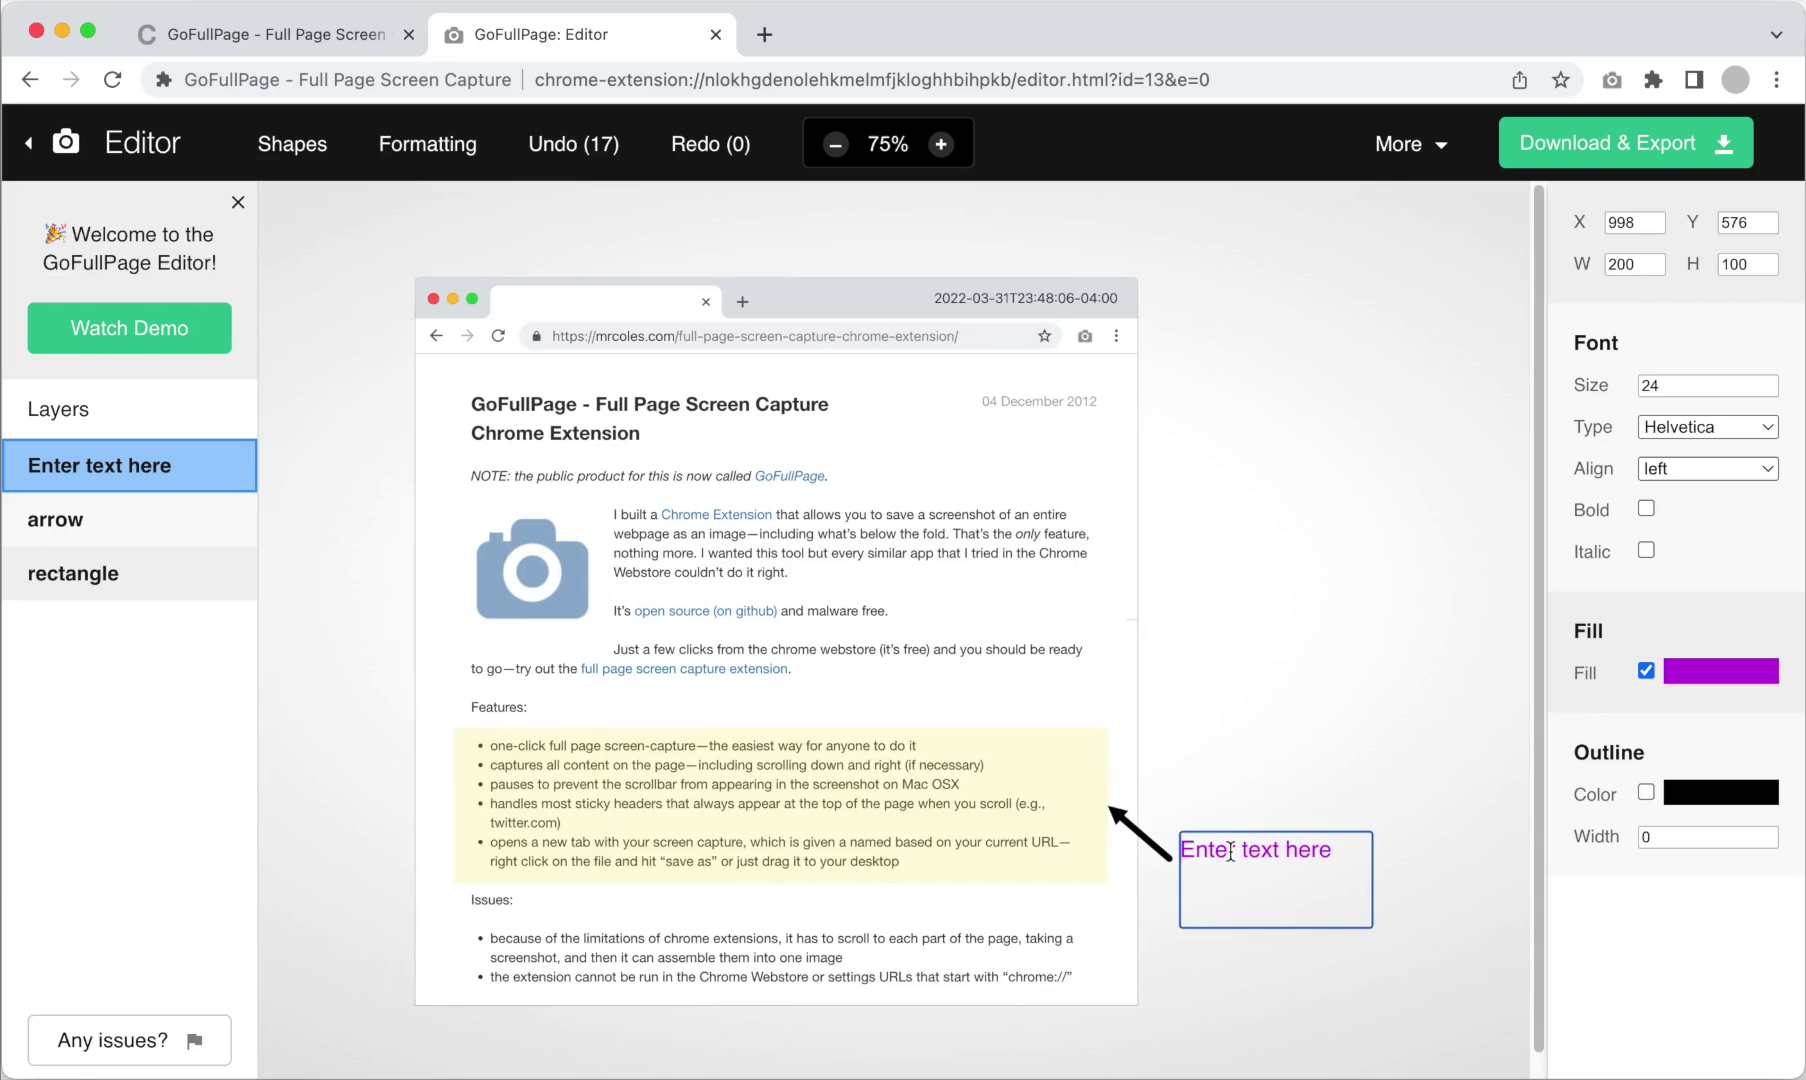
triple_click(1230, 851)
type("Ad")
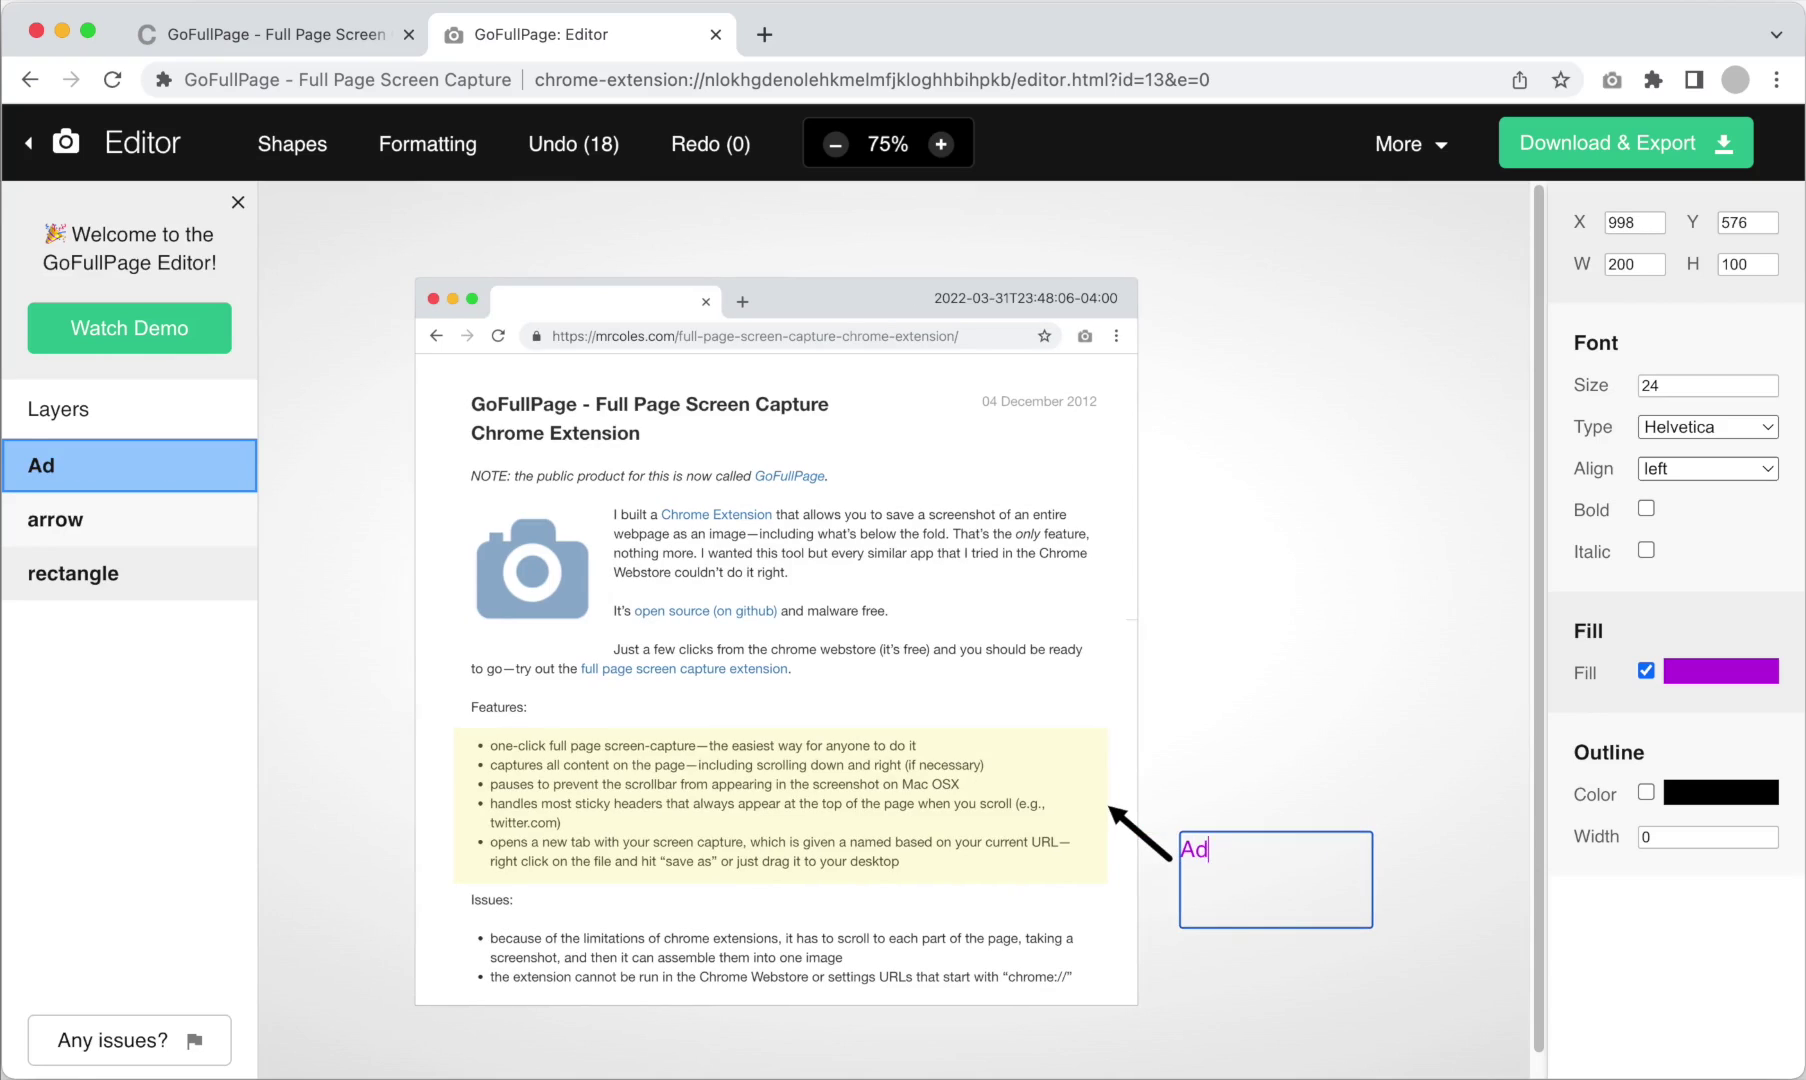
type("d info about the editor here.")
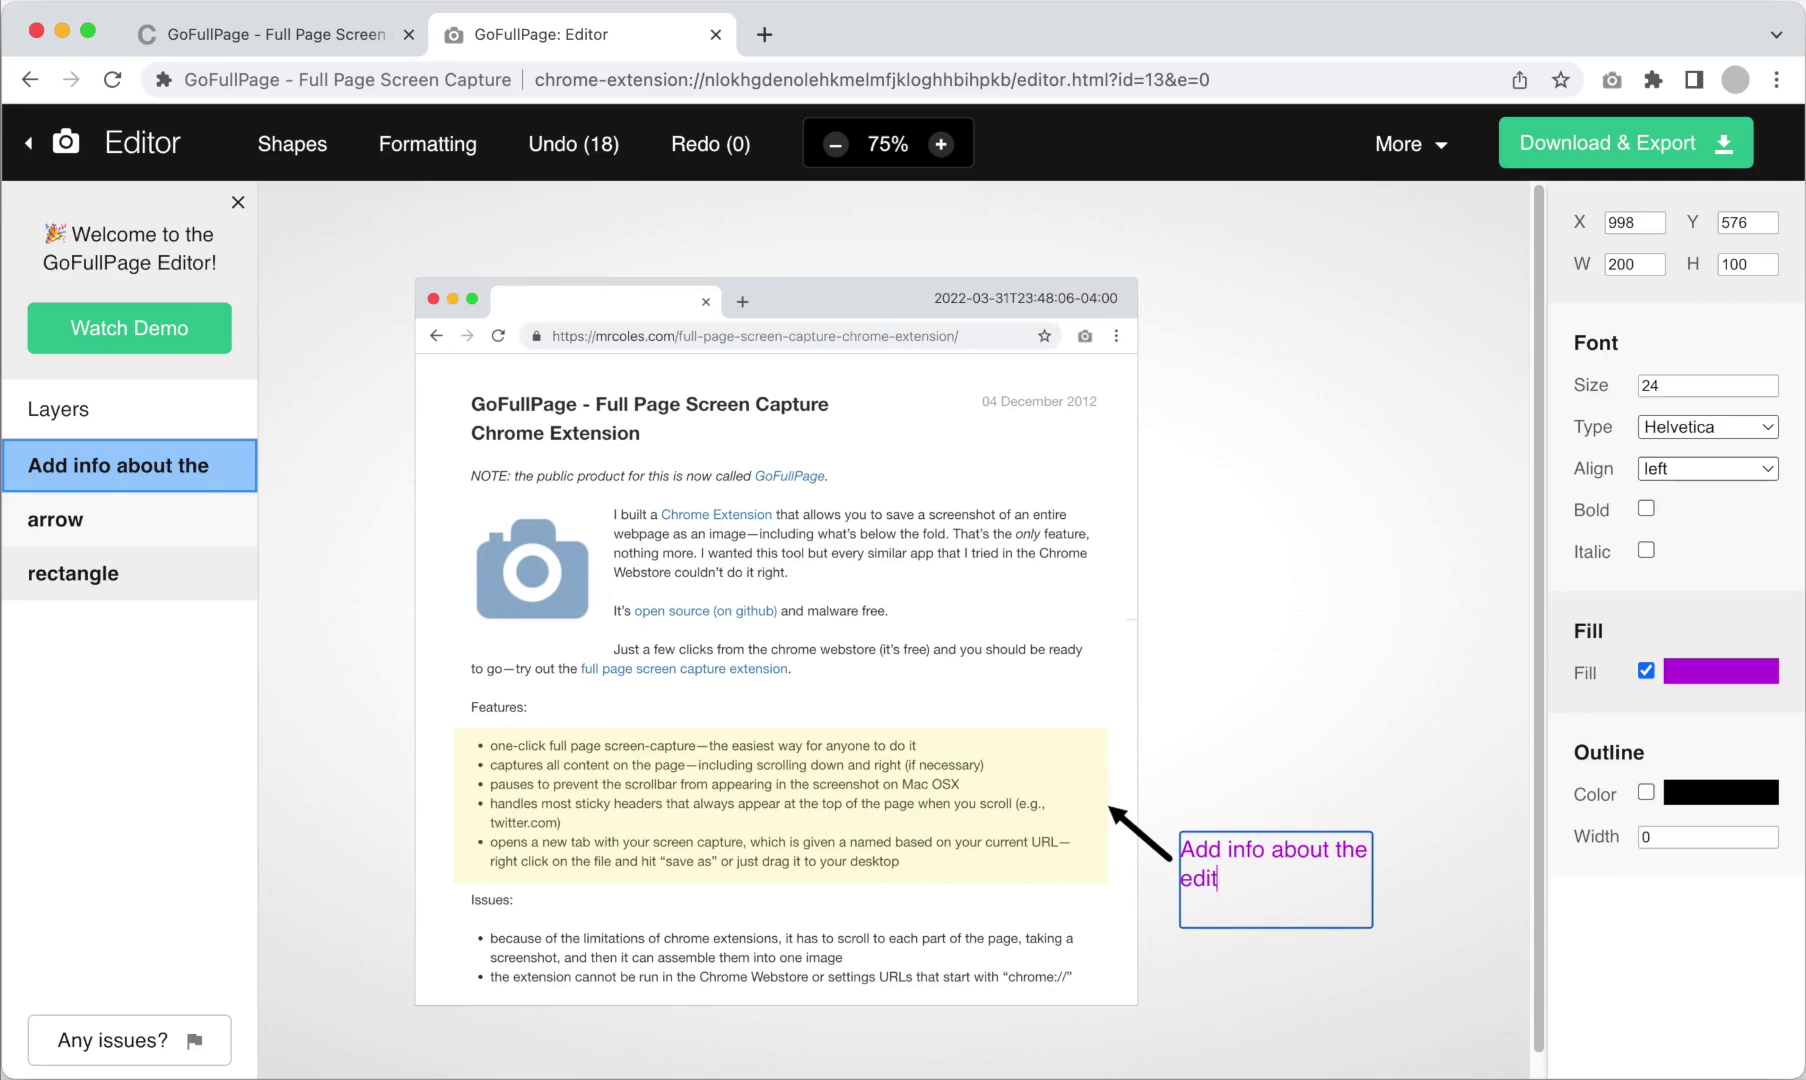
left_click(1405, 847)
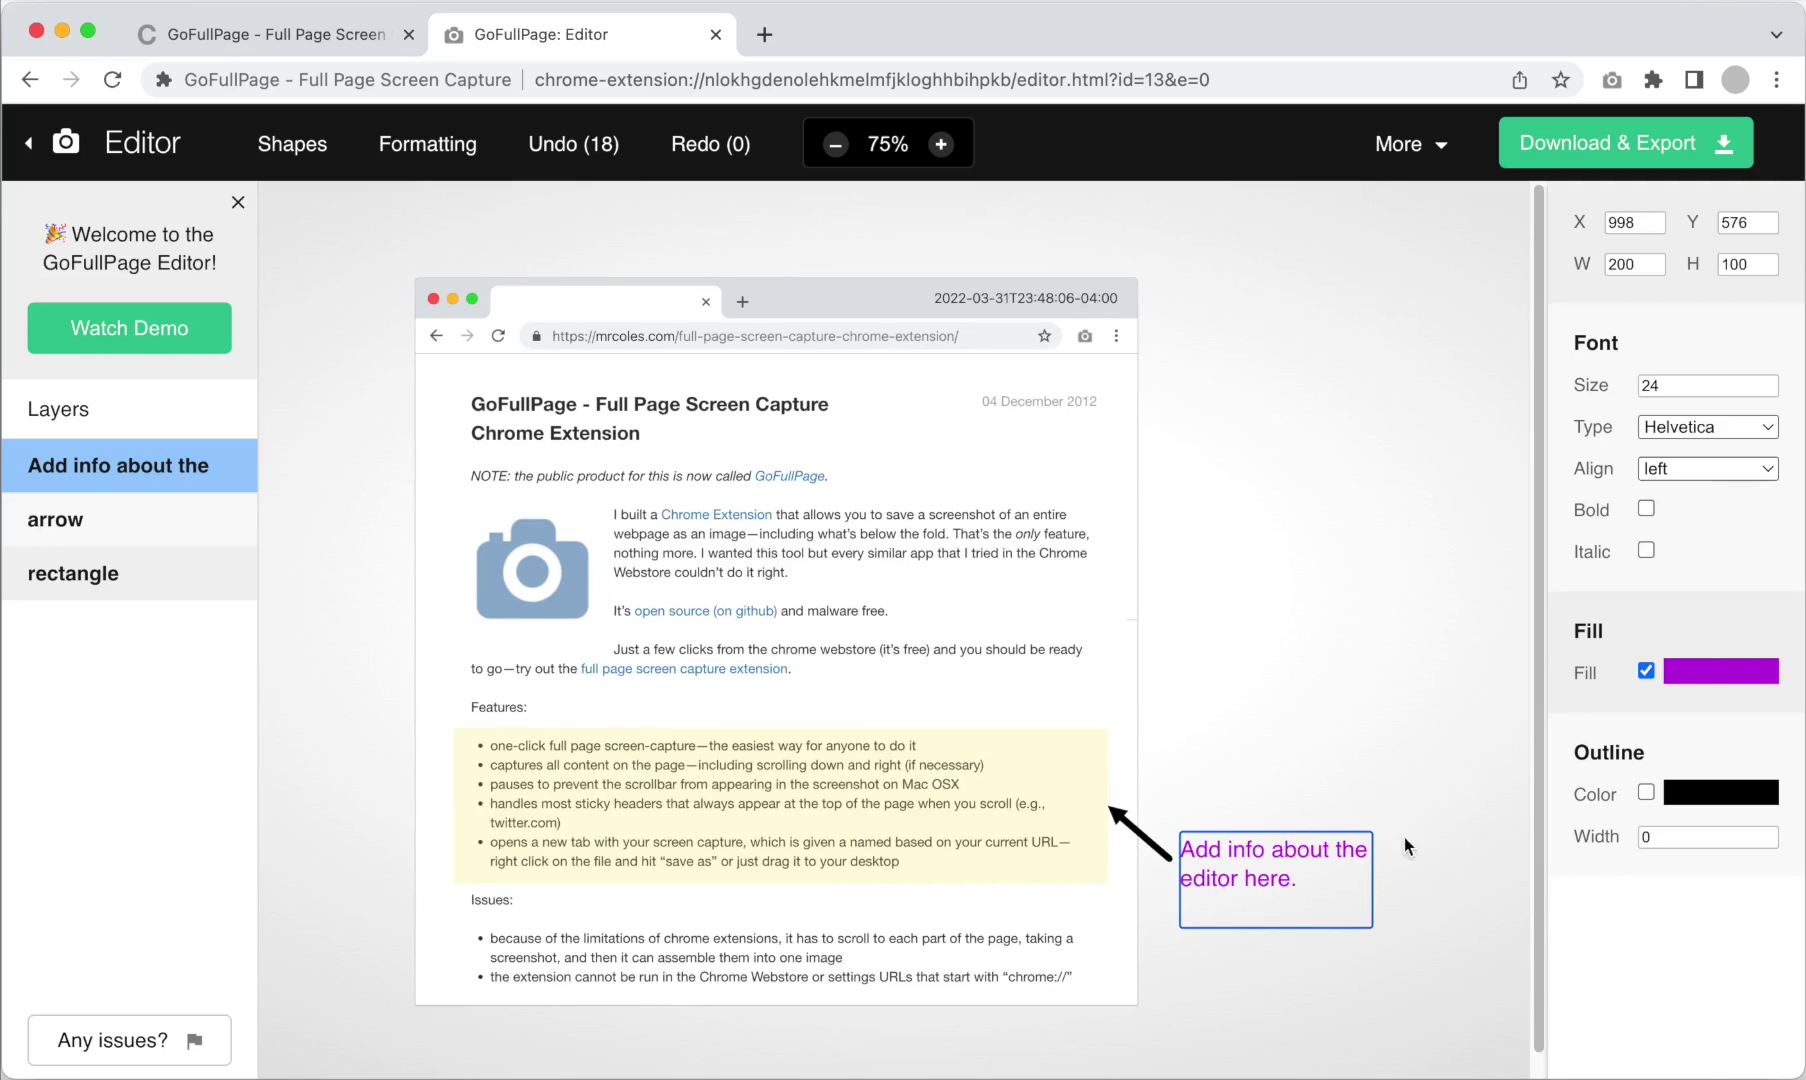
Make the label black and narrow it so it wraps onto three lines
left_click(1720, 671)
left_click(1390, 970)
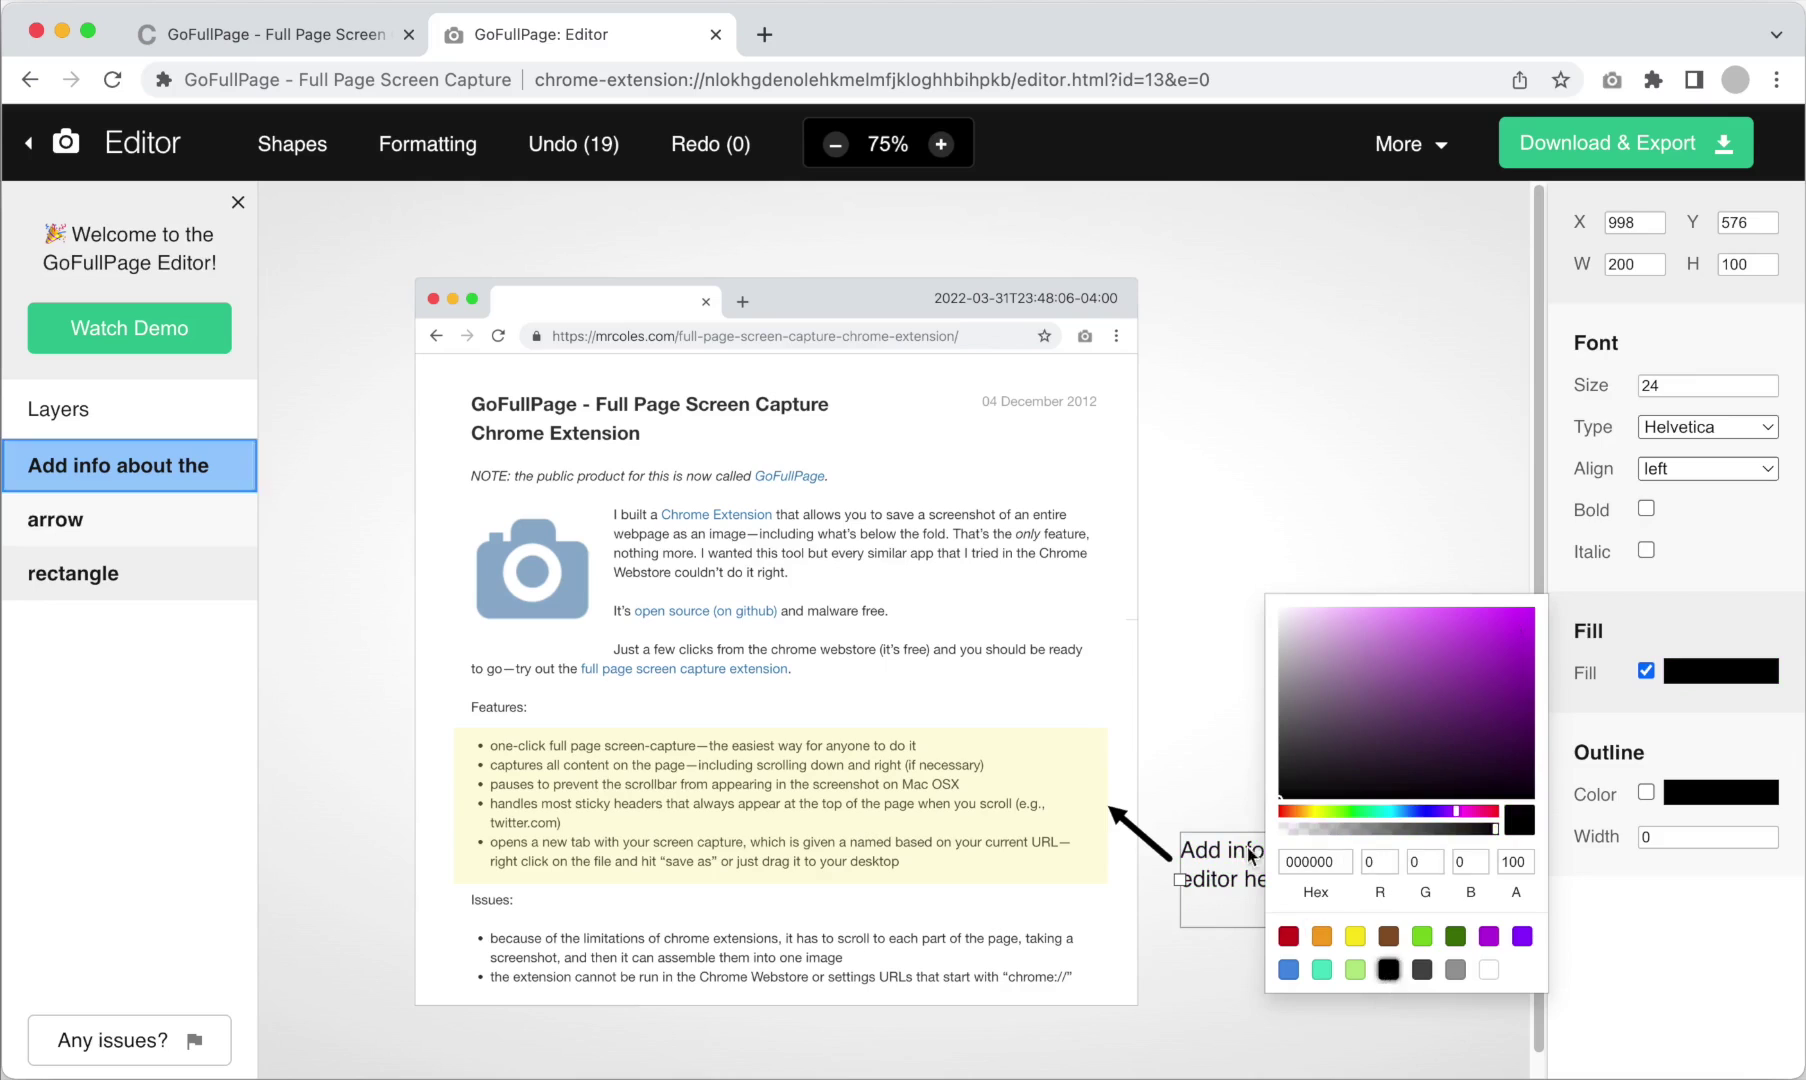
left_click(1230, 805)
left_click(1330, 878)
left_click_drag(1372, 879, 1303, 877)
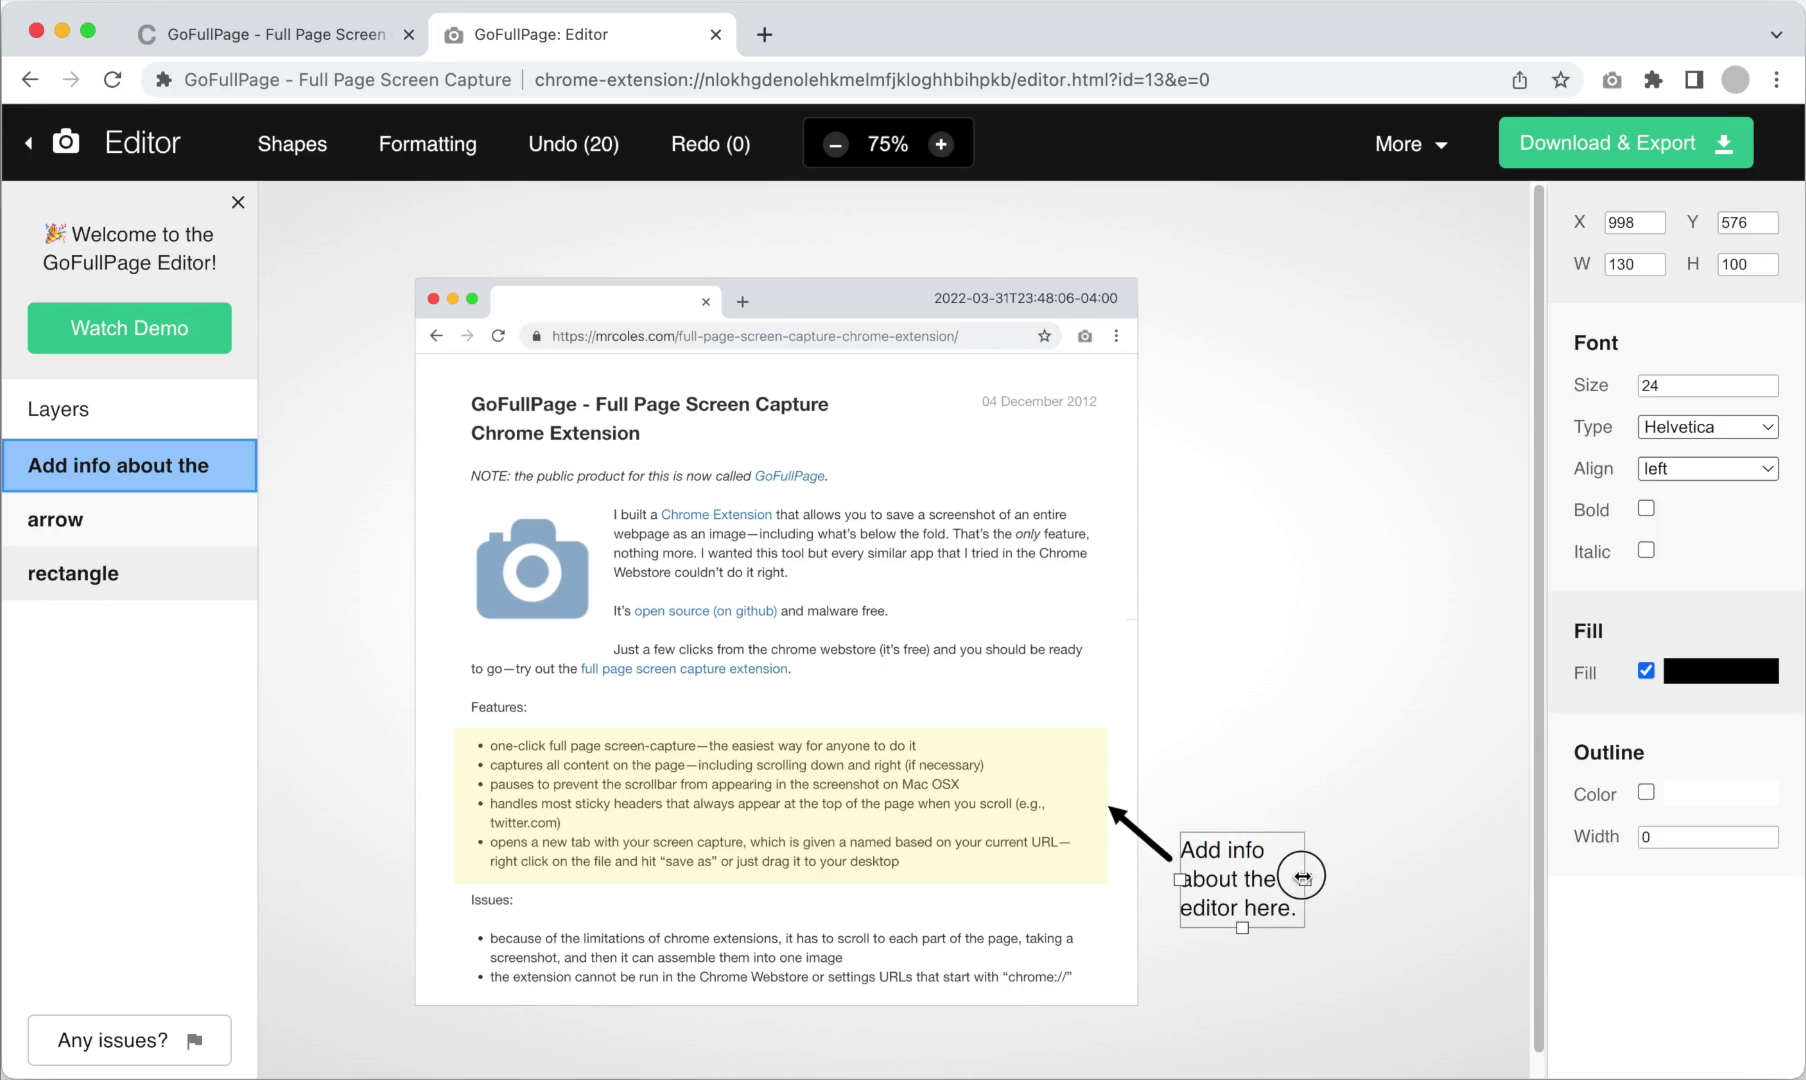
left_click(1315, 713)
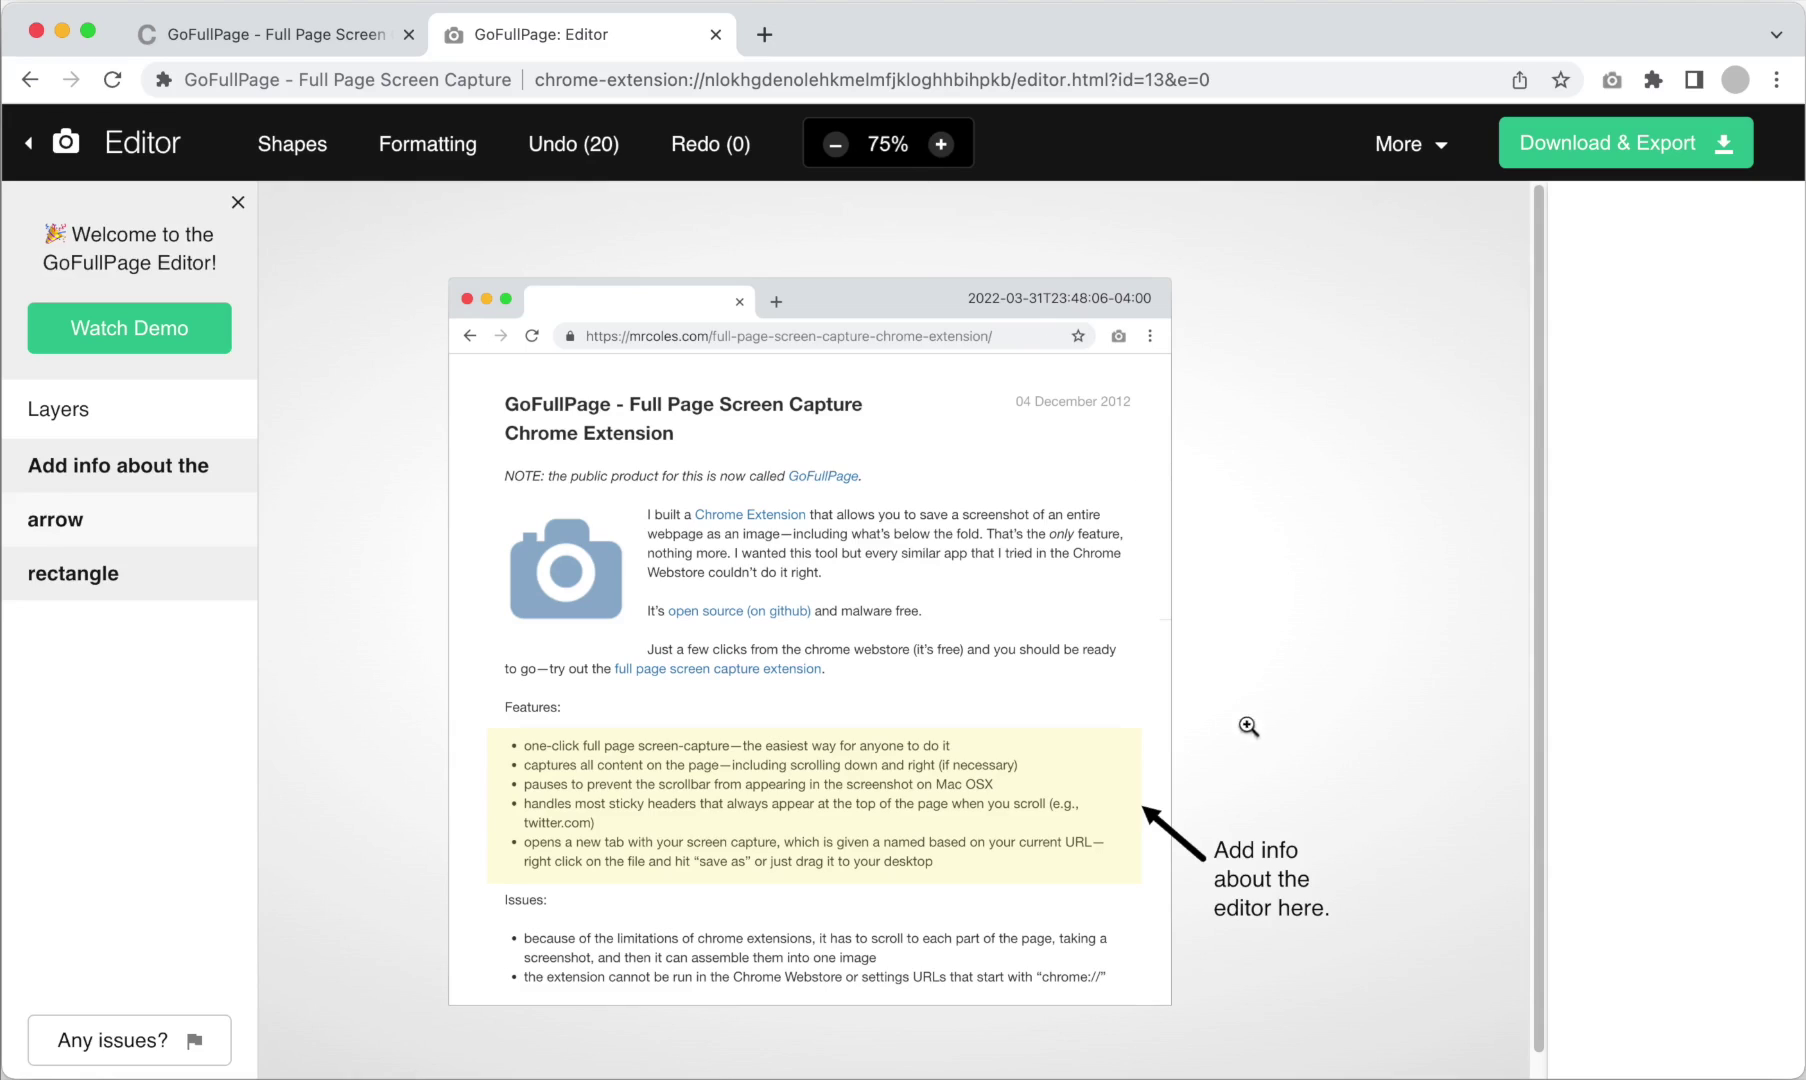
left_click(1243, 802)
left_click(1265, 670)
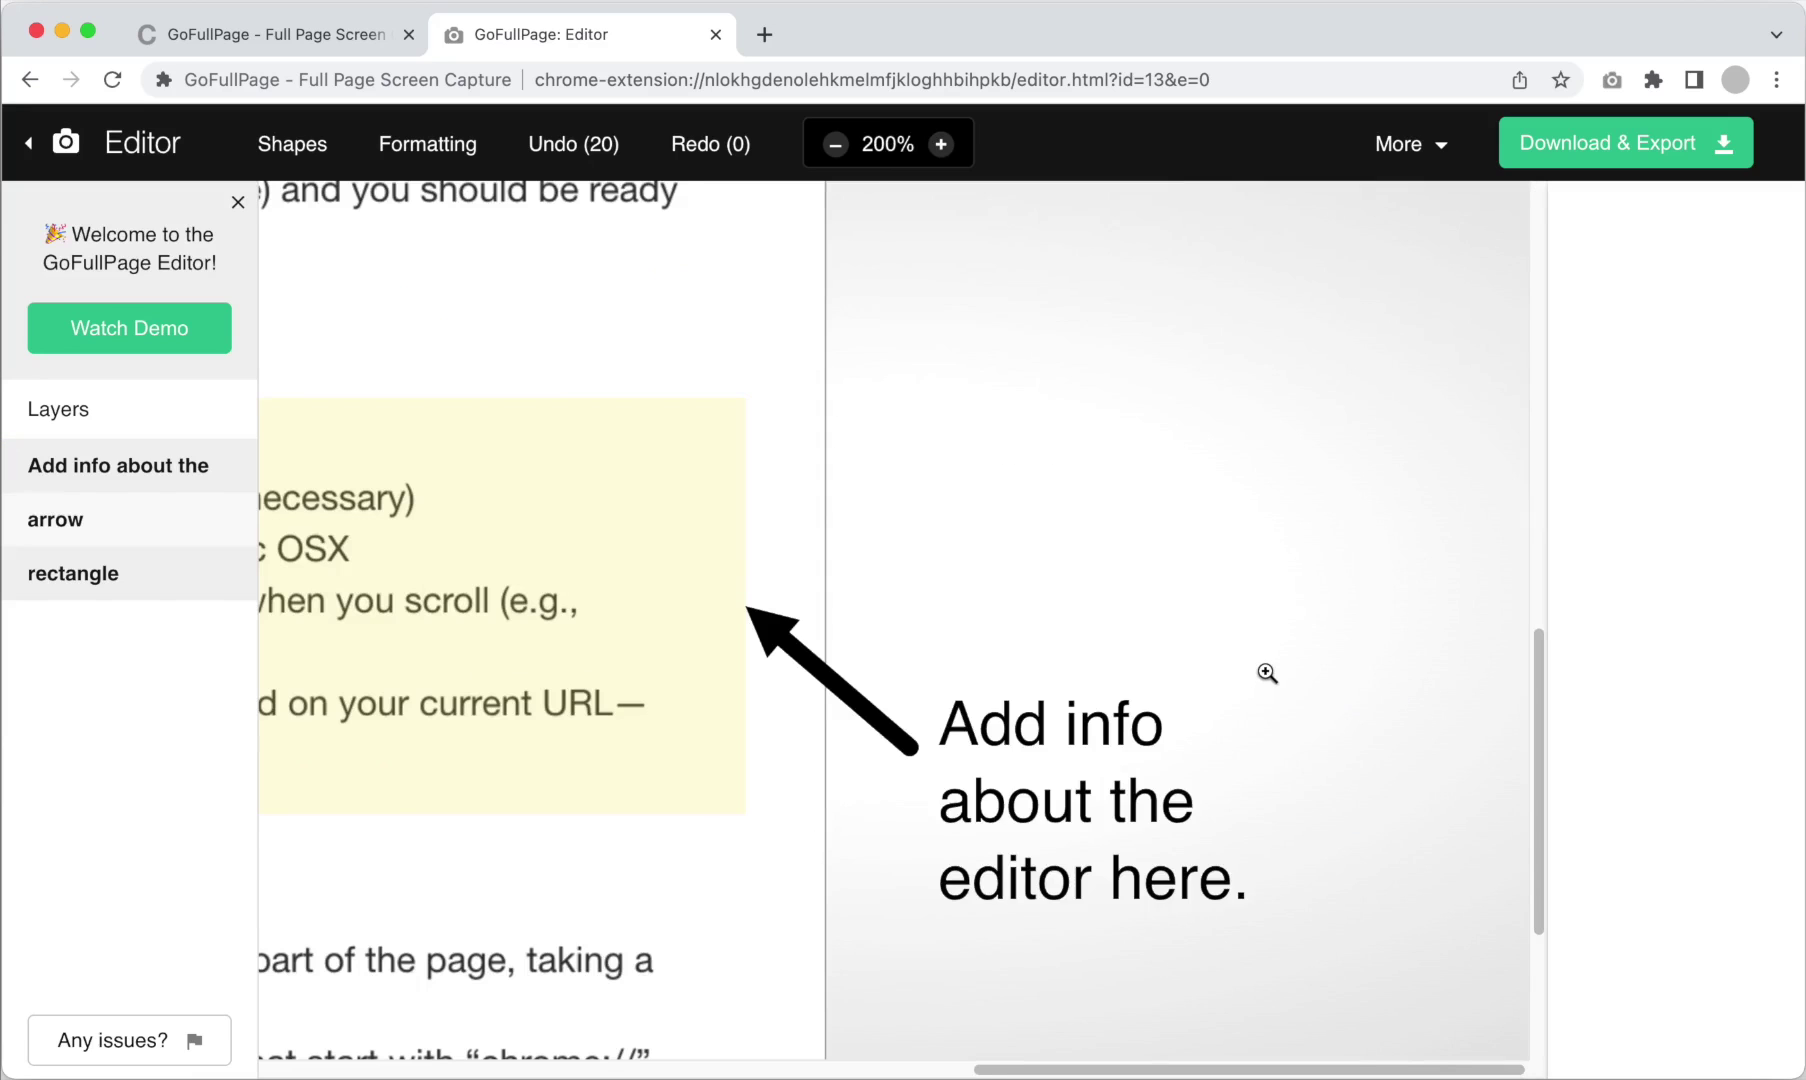
left_click(1017, 582, "alt")
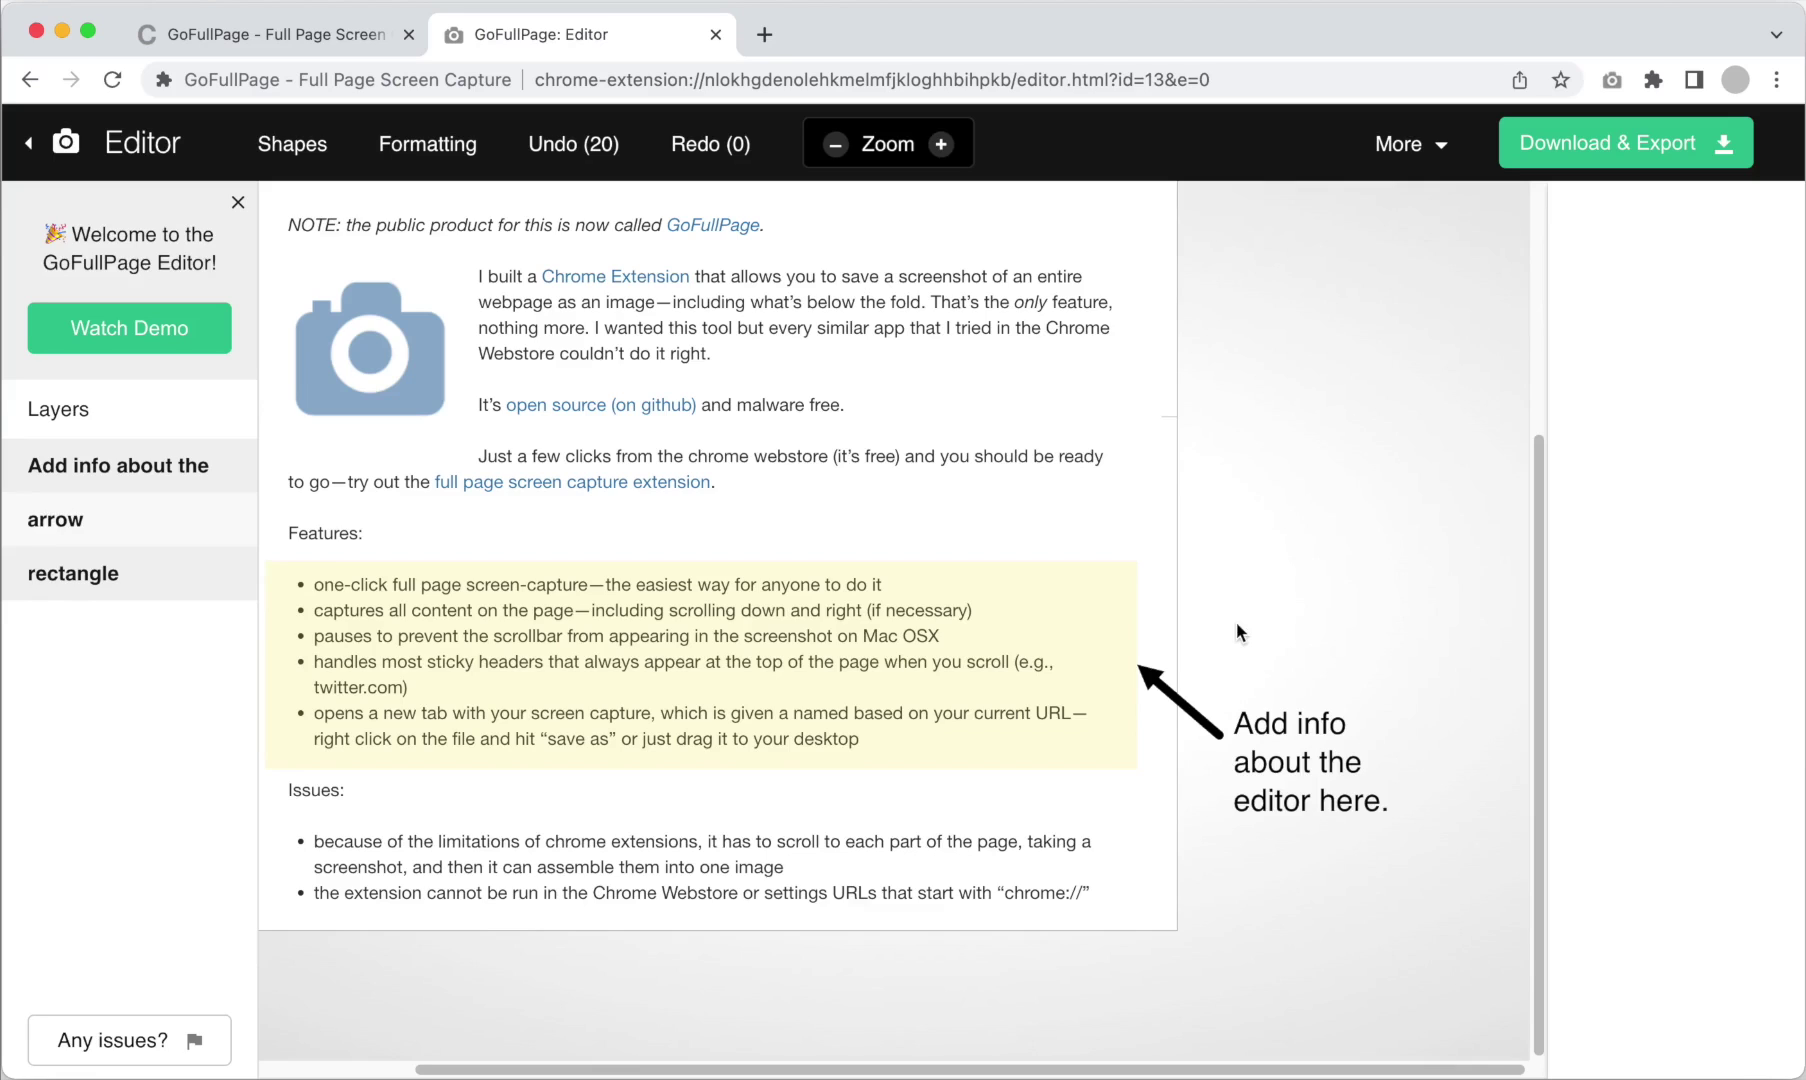
Add a small camera-with-flash sticker in the right margin above the label
left_click(292, 148)
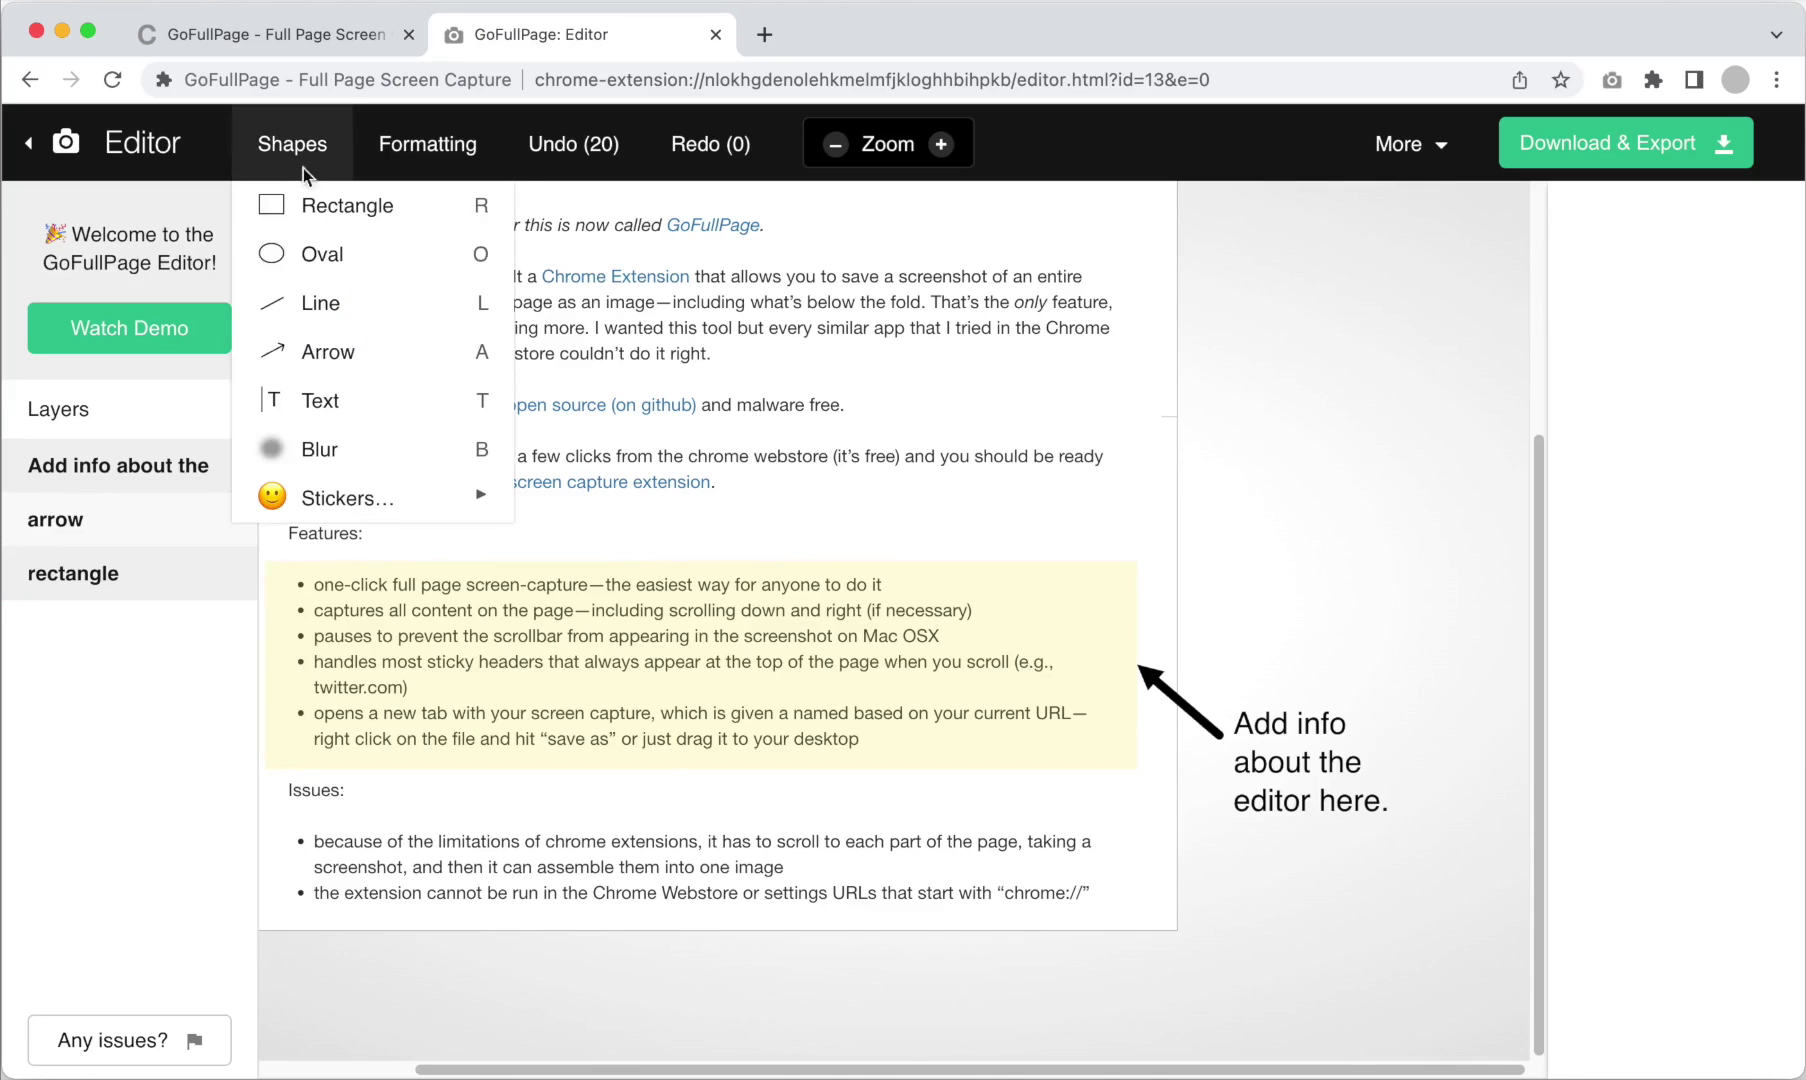
mouse_move(427, 494)
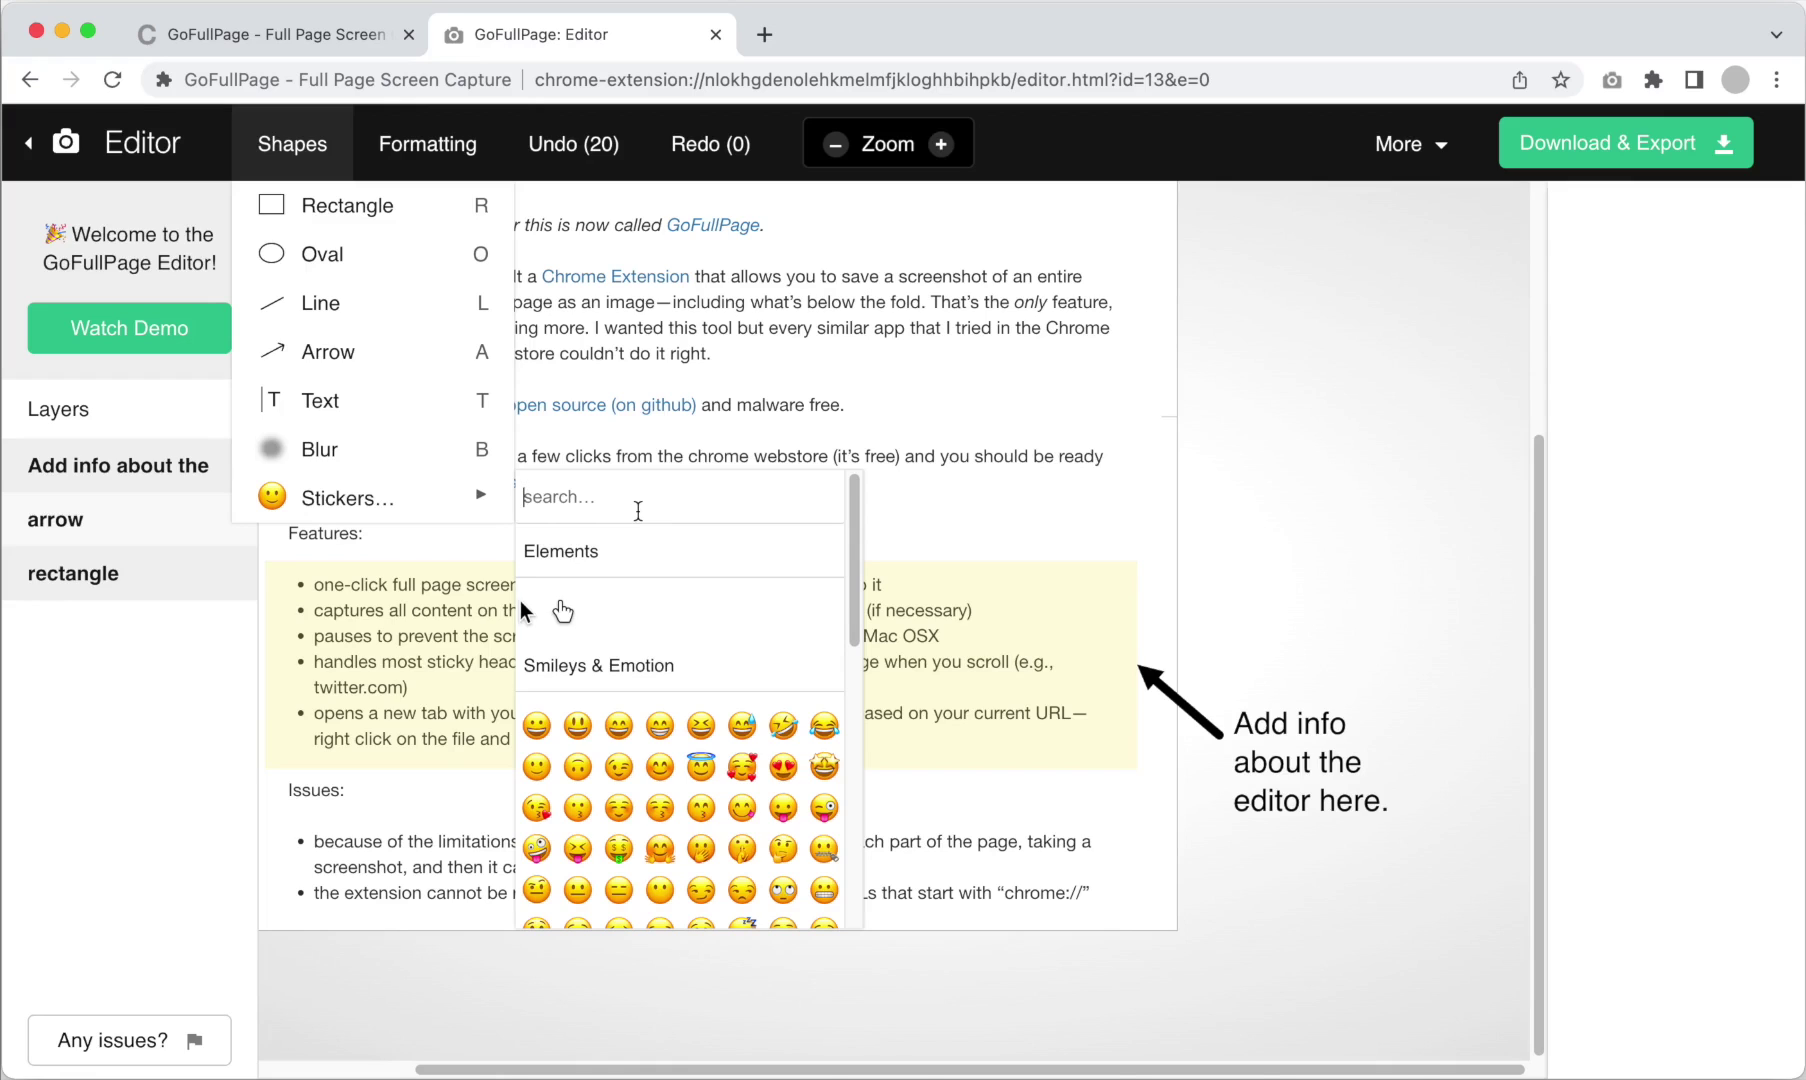
type("camera")
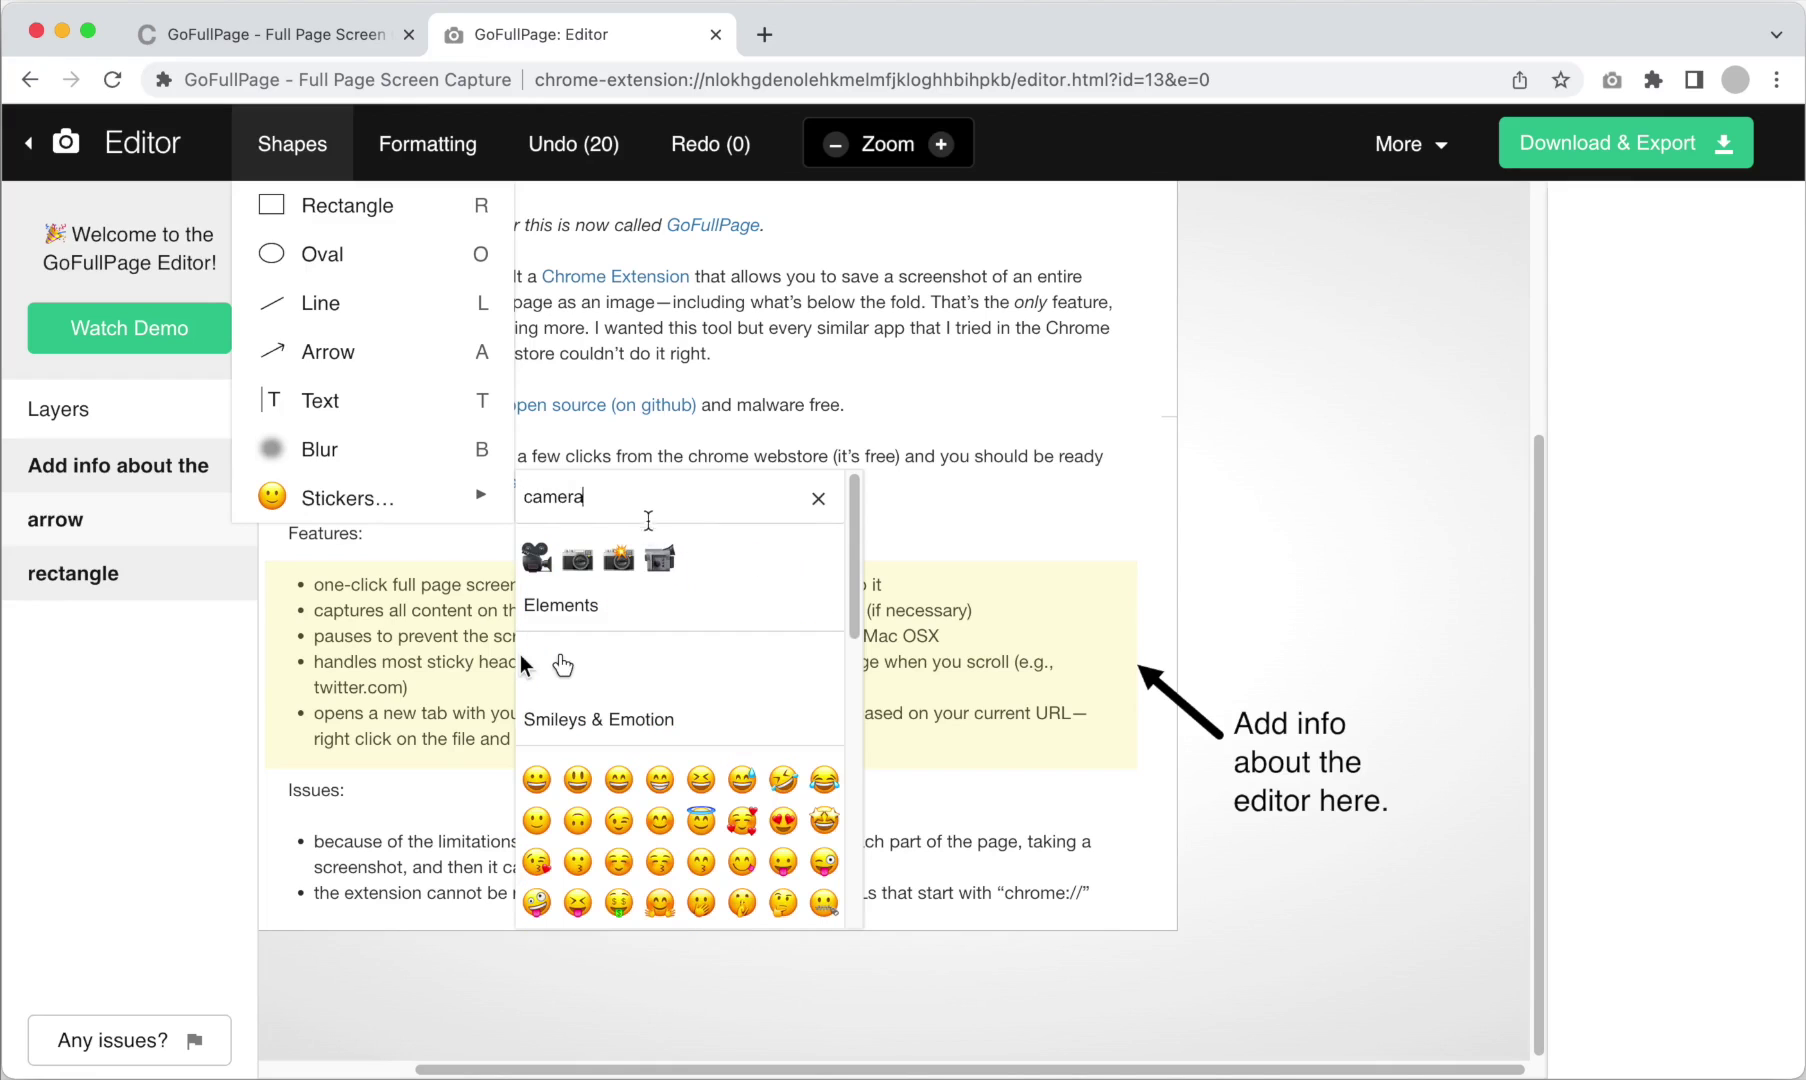
left_click(619, 559)
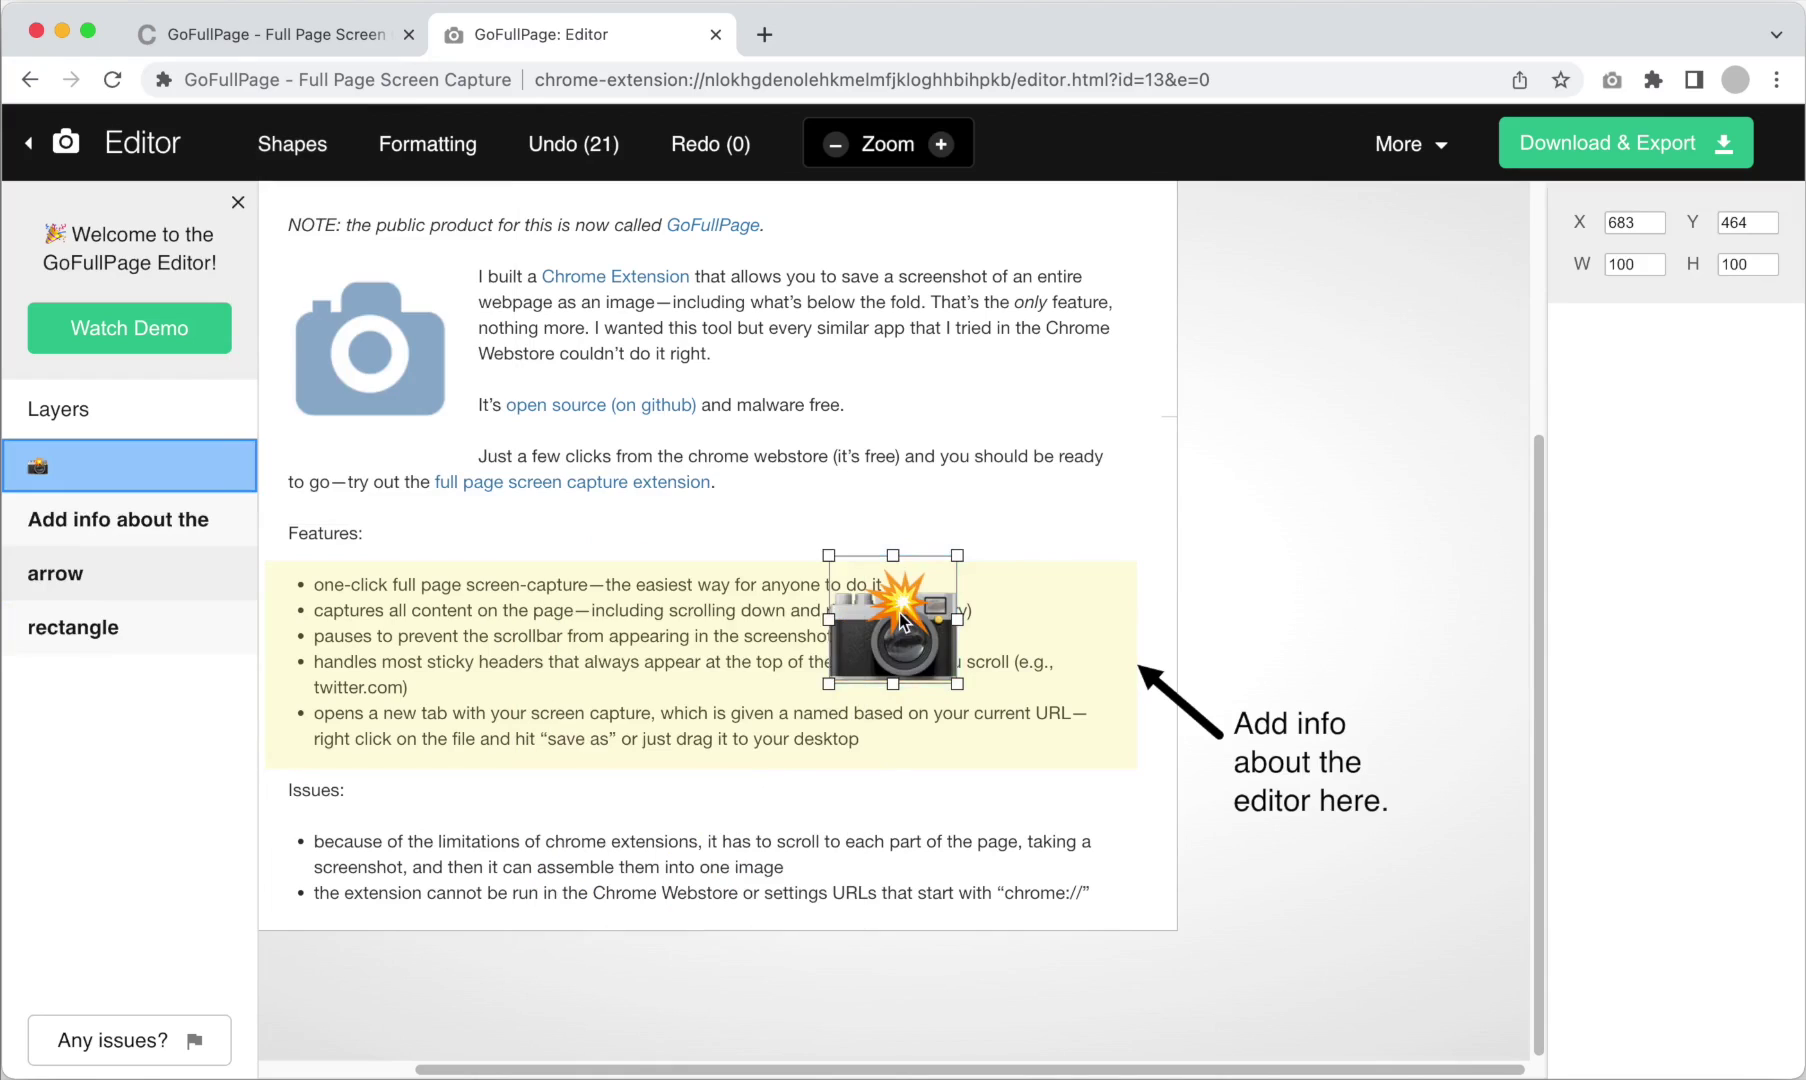
left_click_drag(897, 622, 1322, 597)
left_click_drag(1390, 537, 1354, 580)
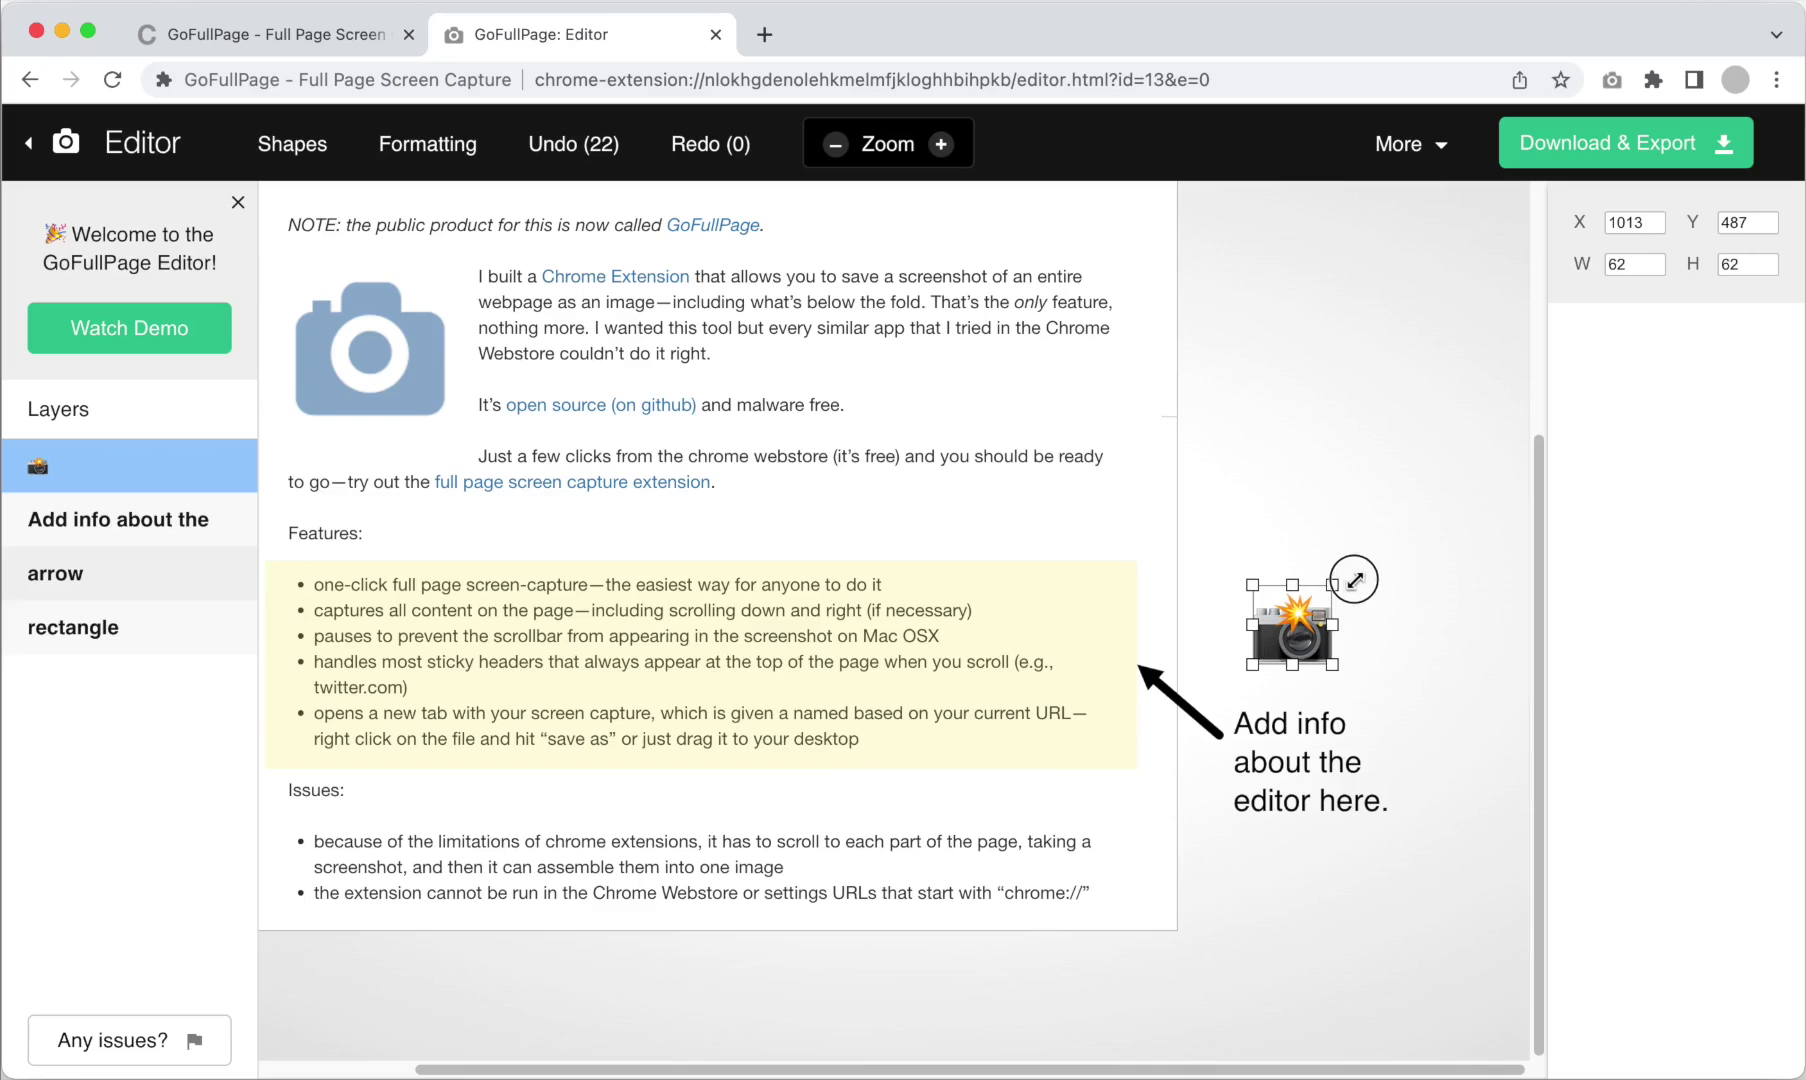
Try a smiling face sticker on the camera, then undo it twice to remove it
left_click(300, 165)
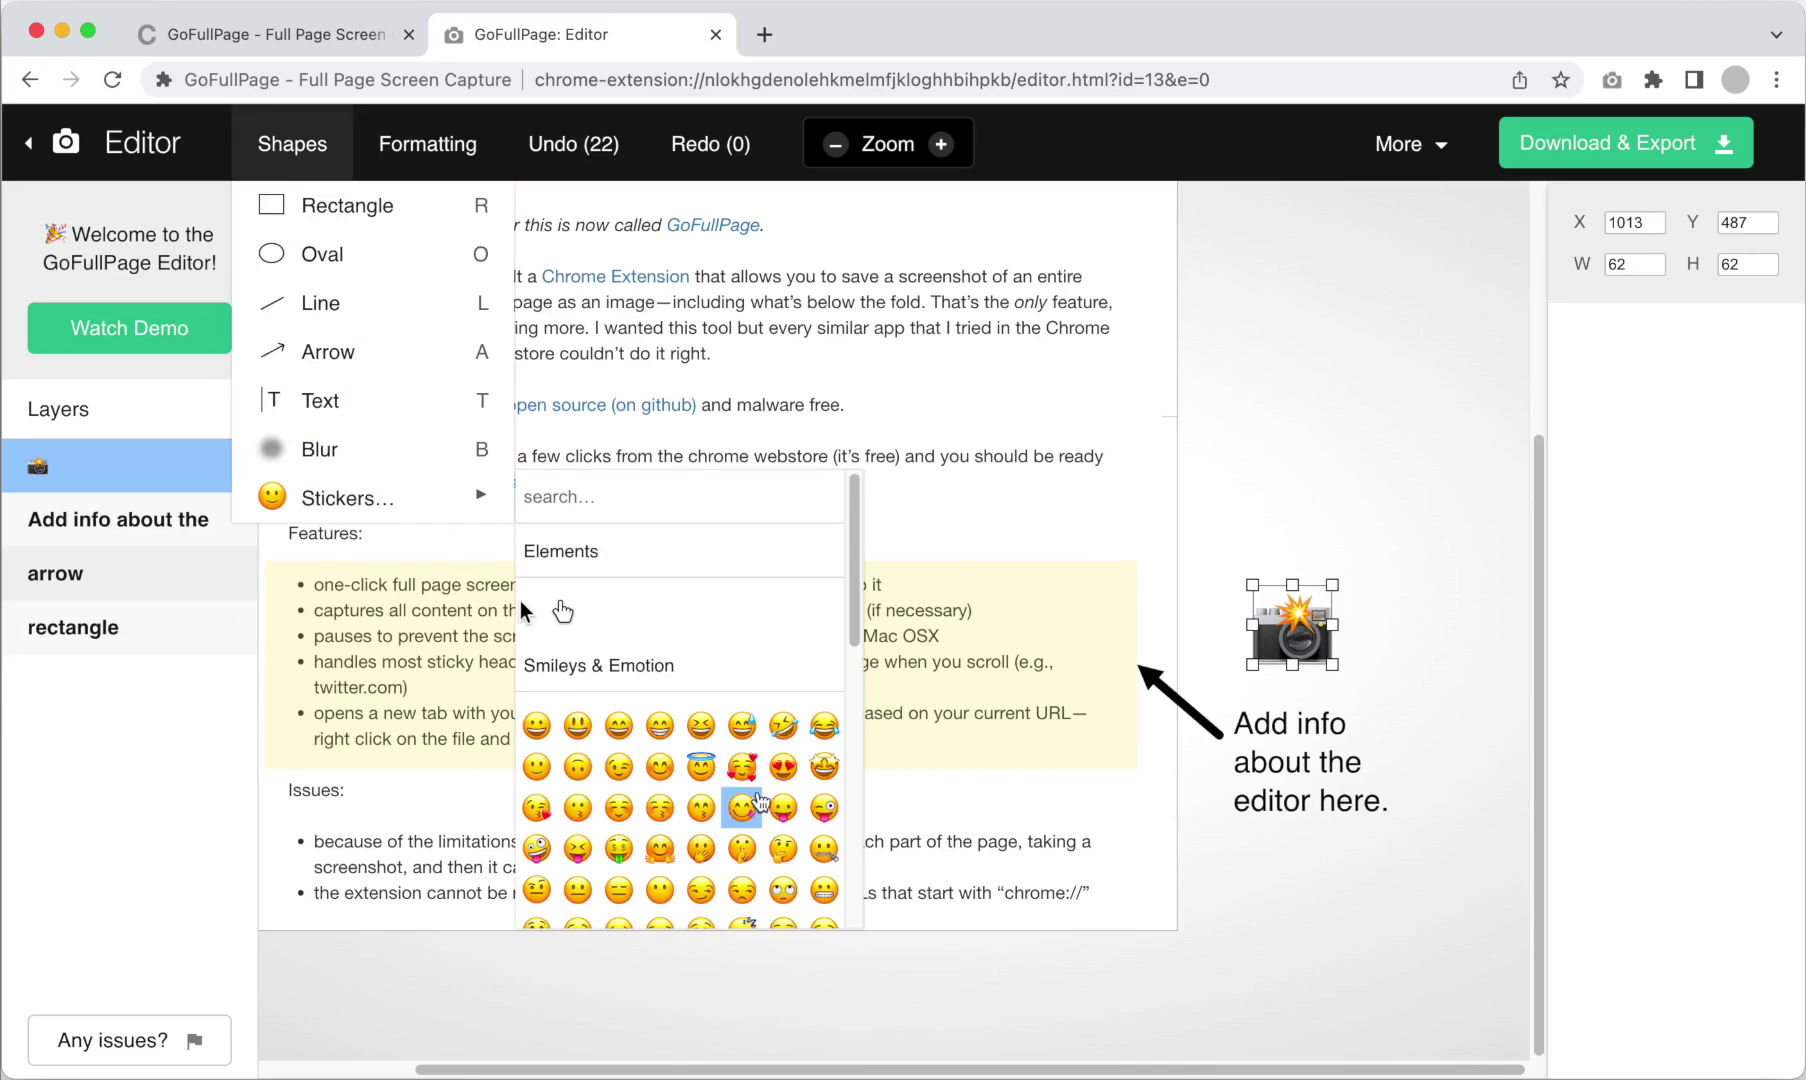
left_click(741, 807)
left_click_drag(930, 640, 1275, 600)
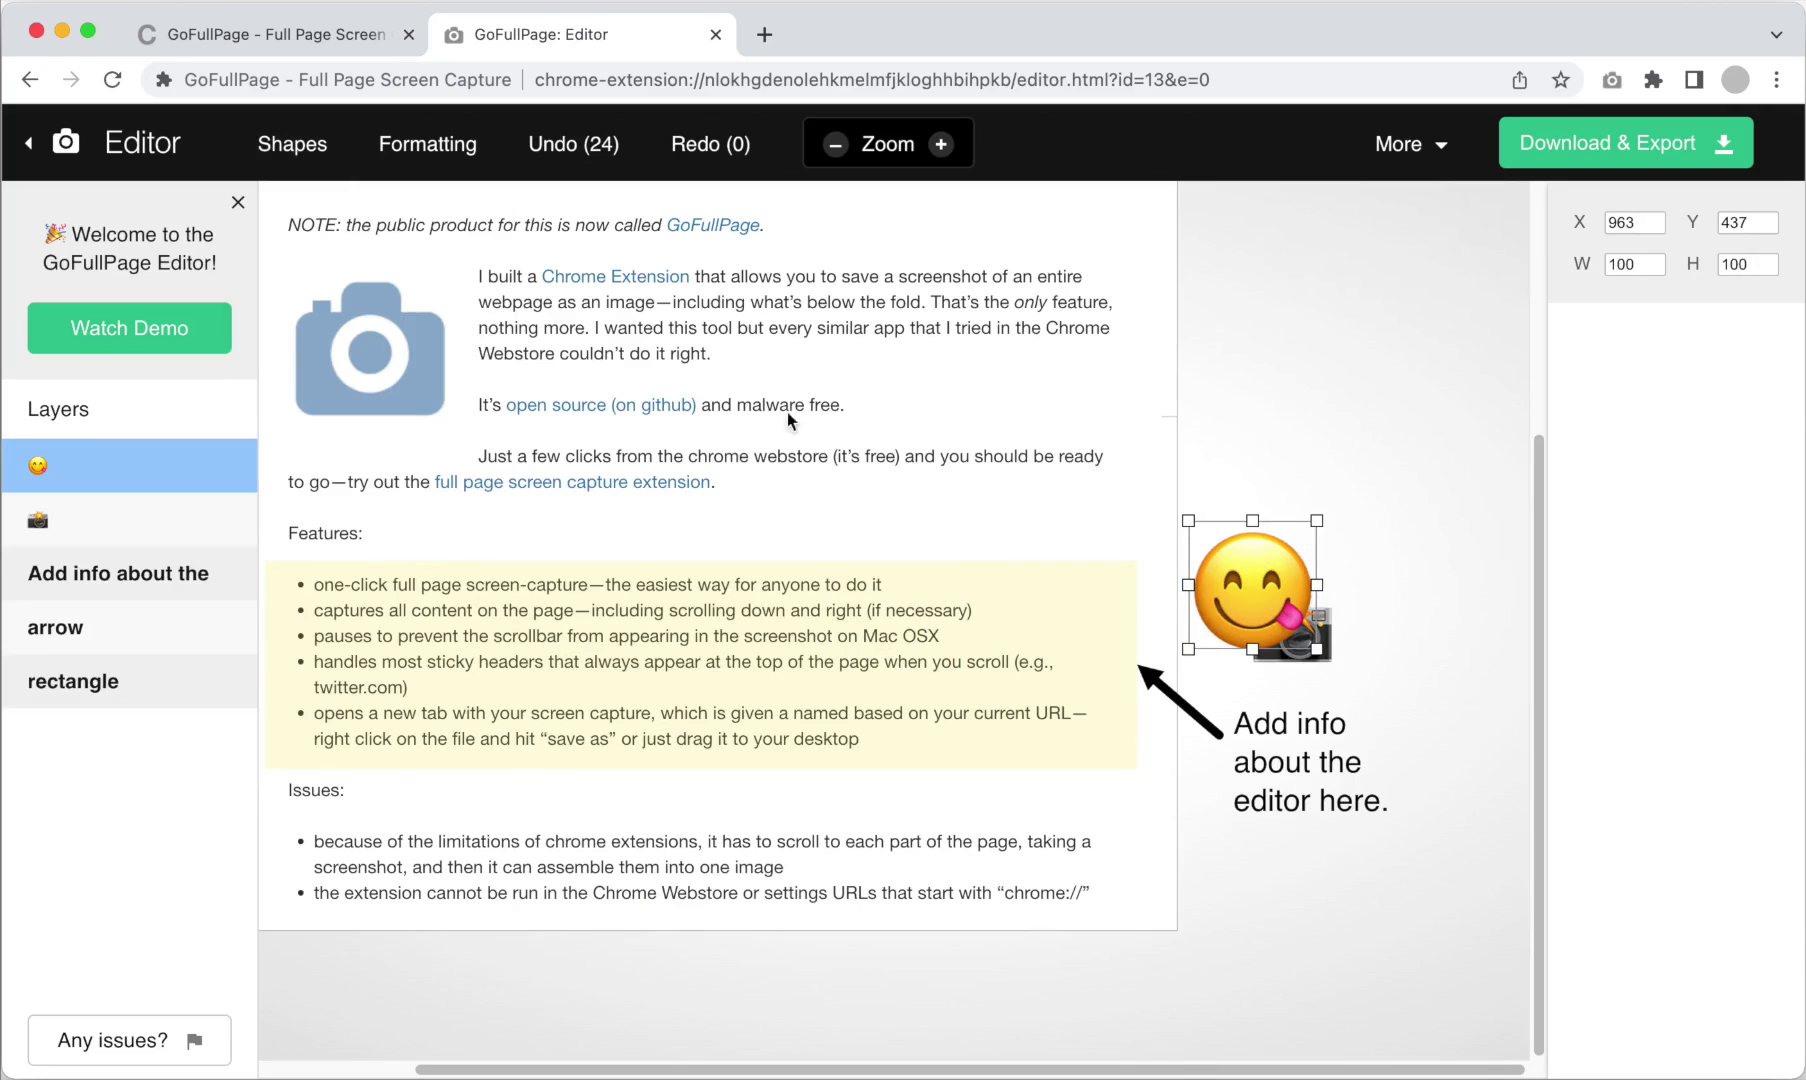
left_click(558, 172)
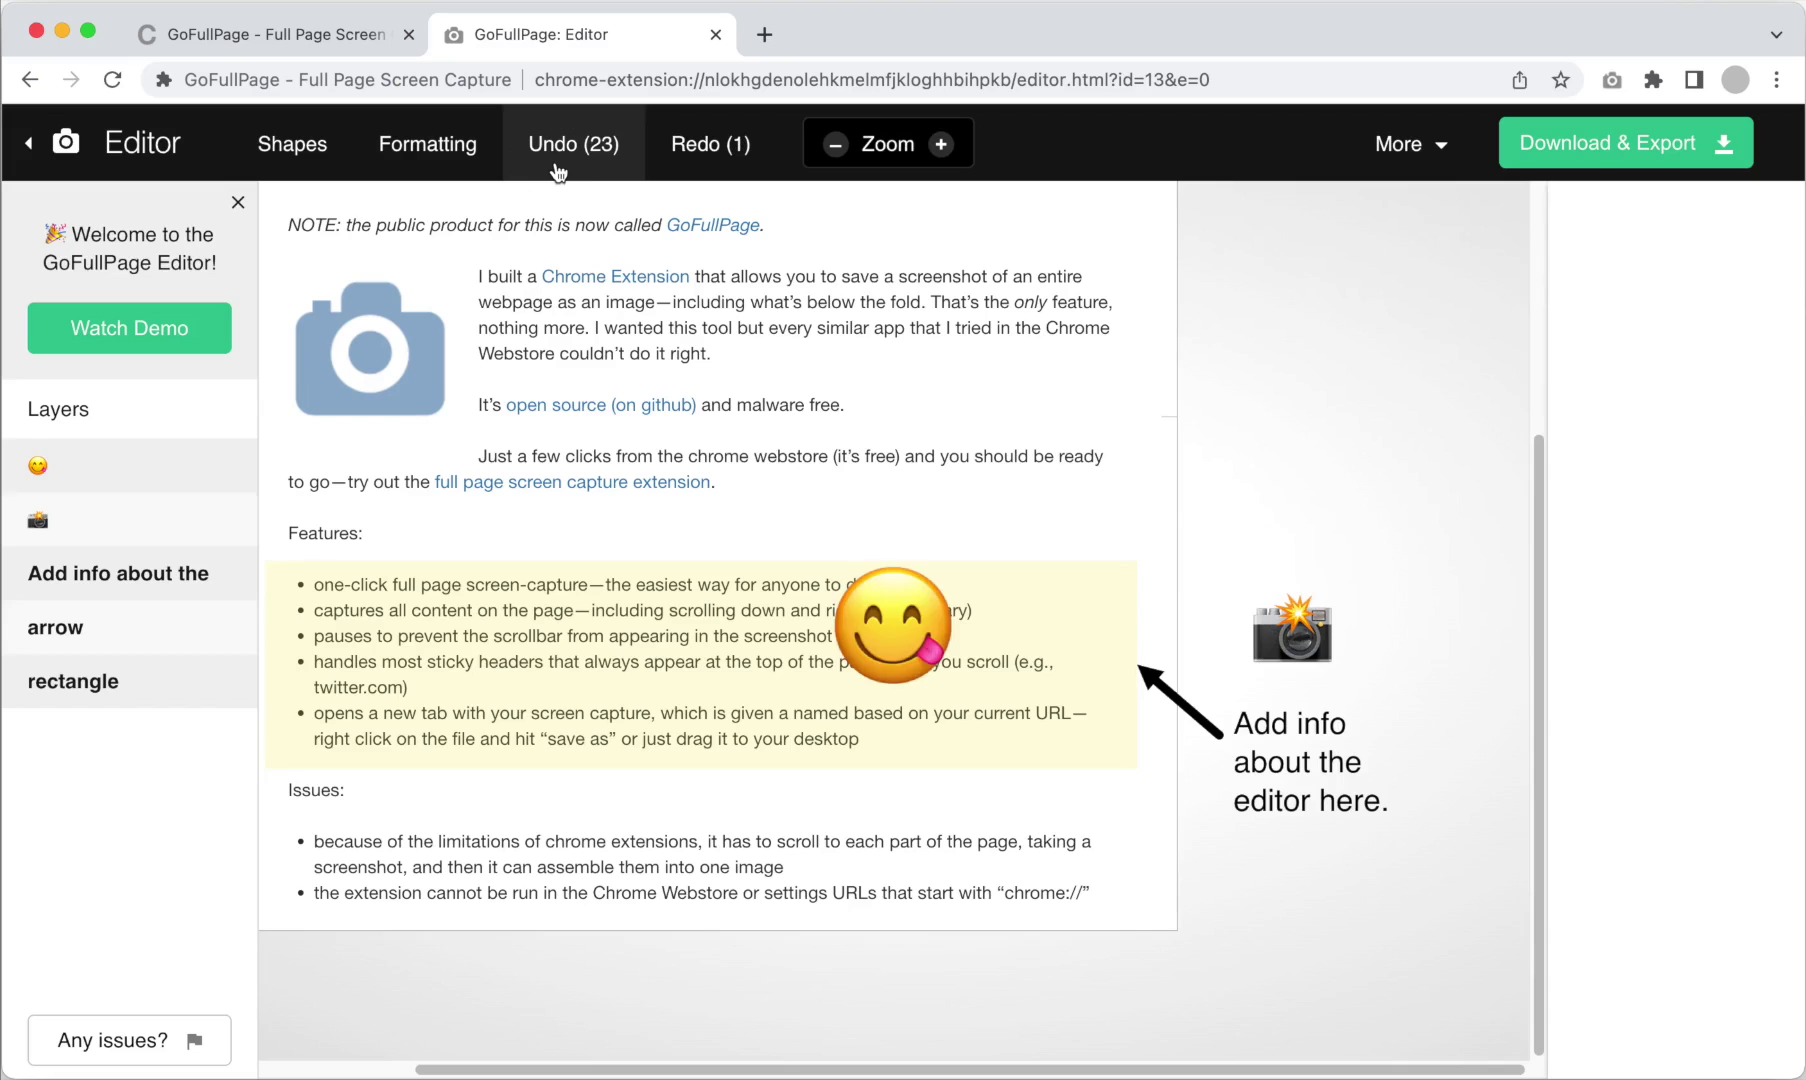
left_click(558, 172)
Add a heart-eyes sticker and place it over the camera sticker
left_click(290, 155)
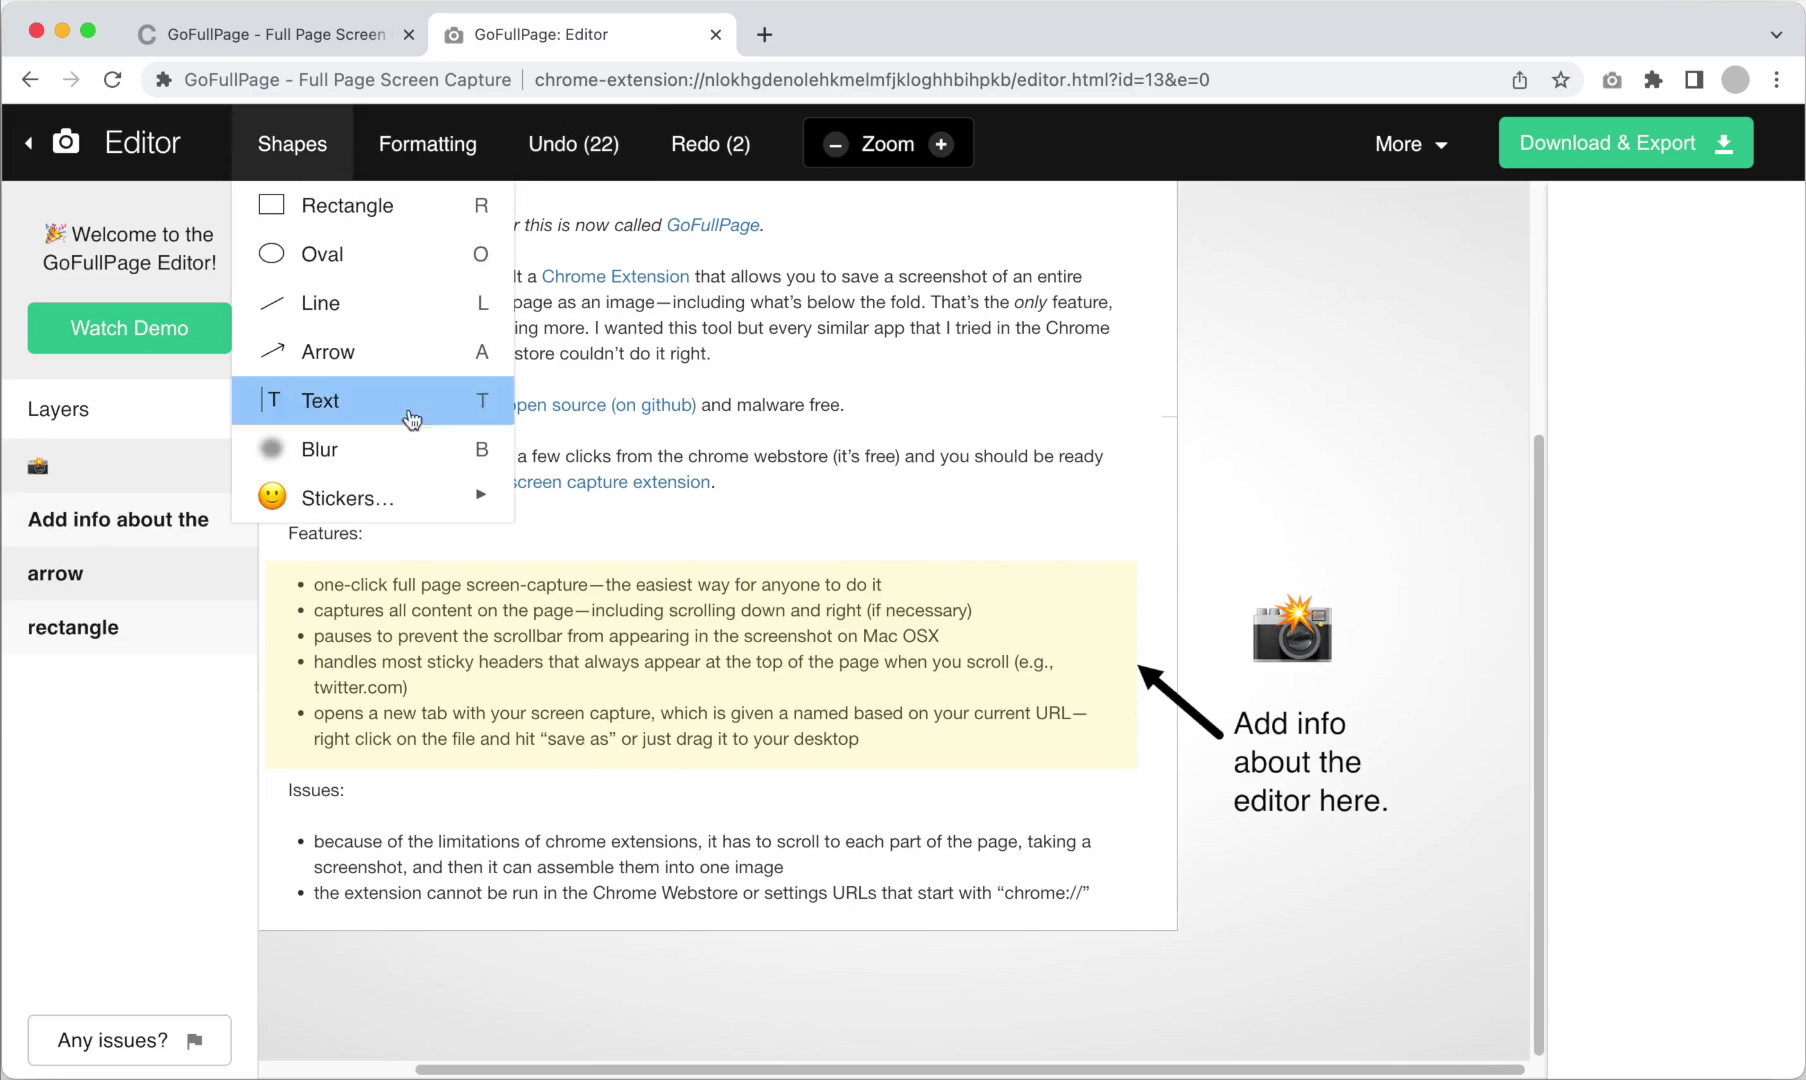
mouse_move(437, 490)
left_click(783, 767)
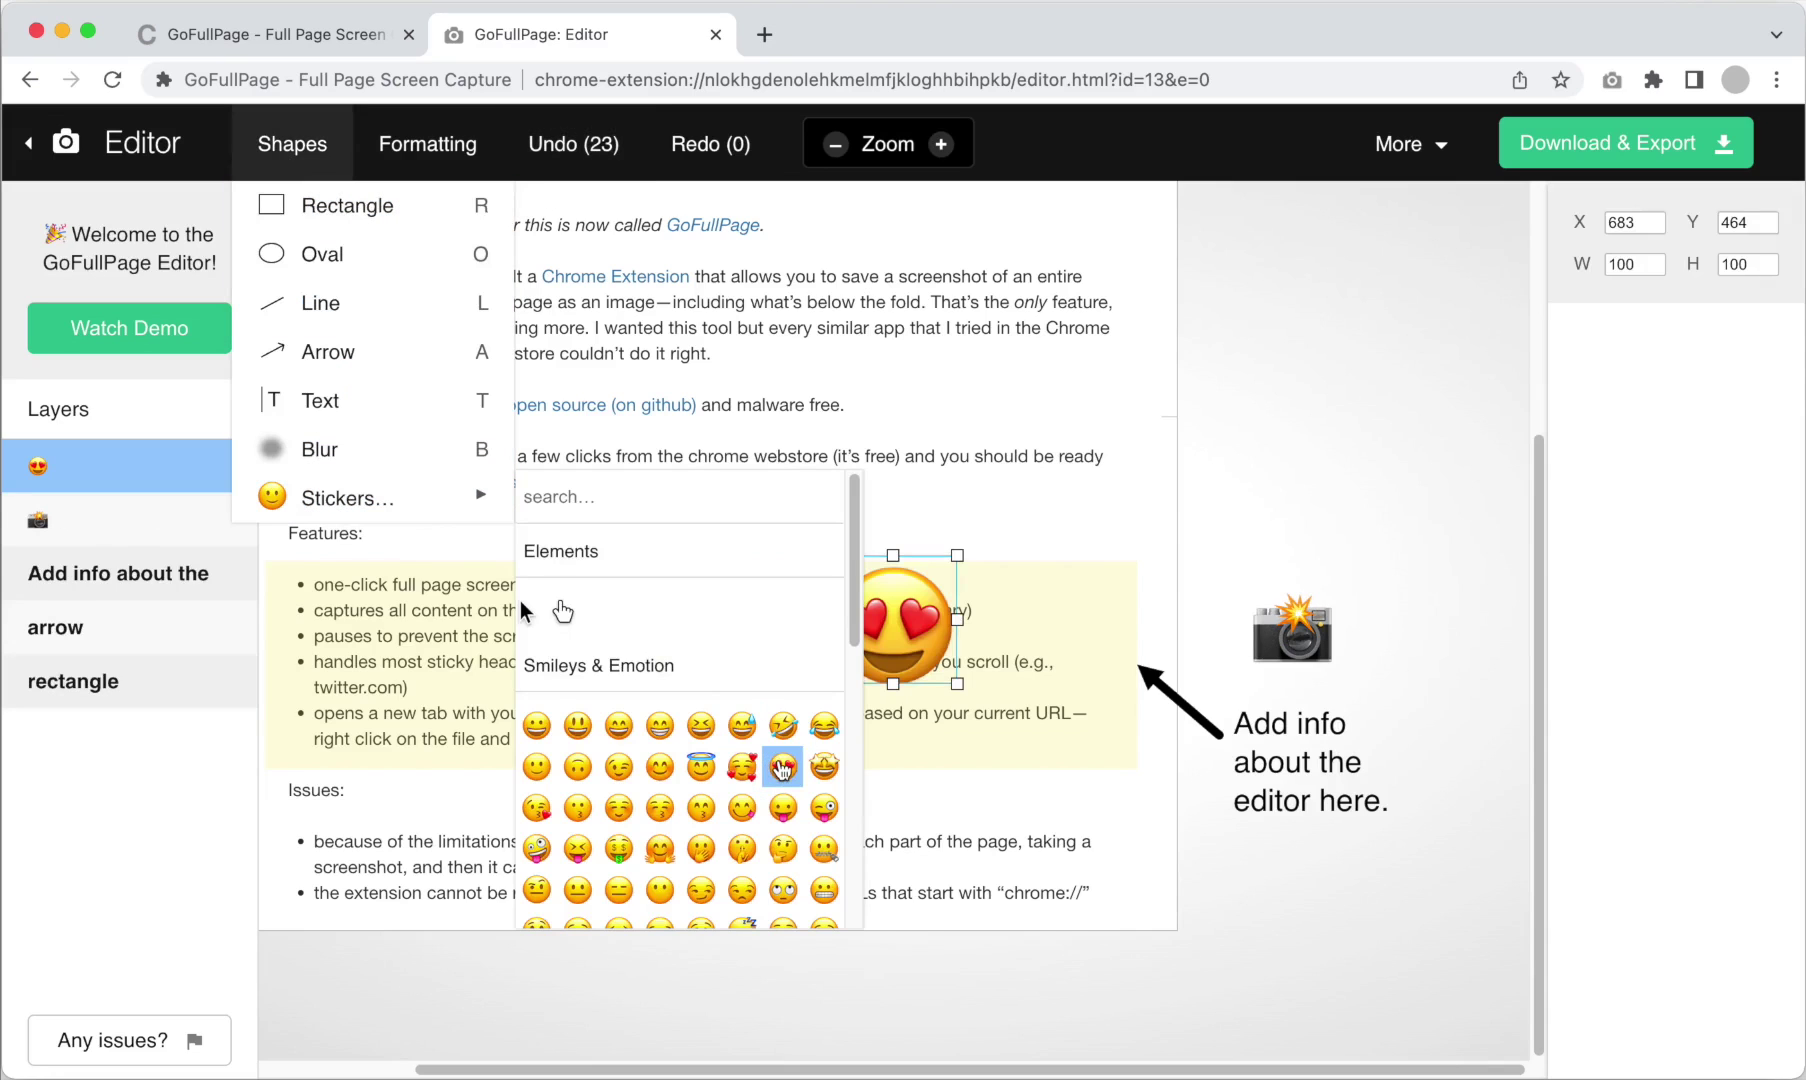
left_click(914, 612)
left_click_drag(914, 612, 1276, 558)
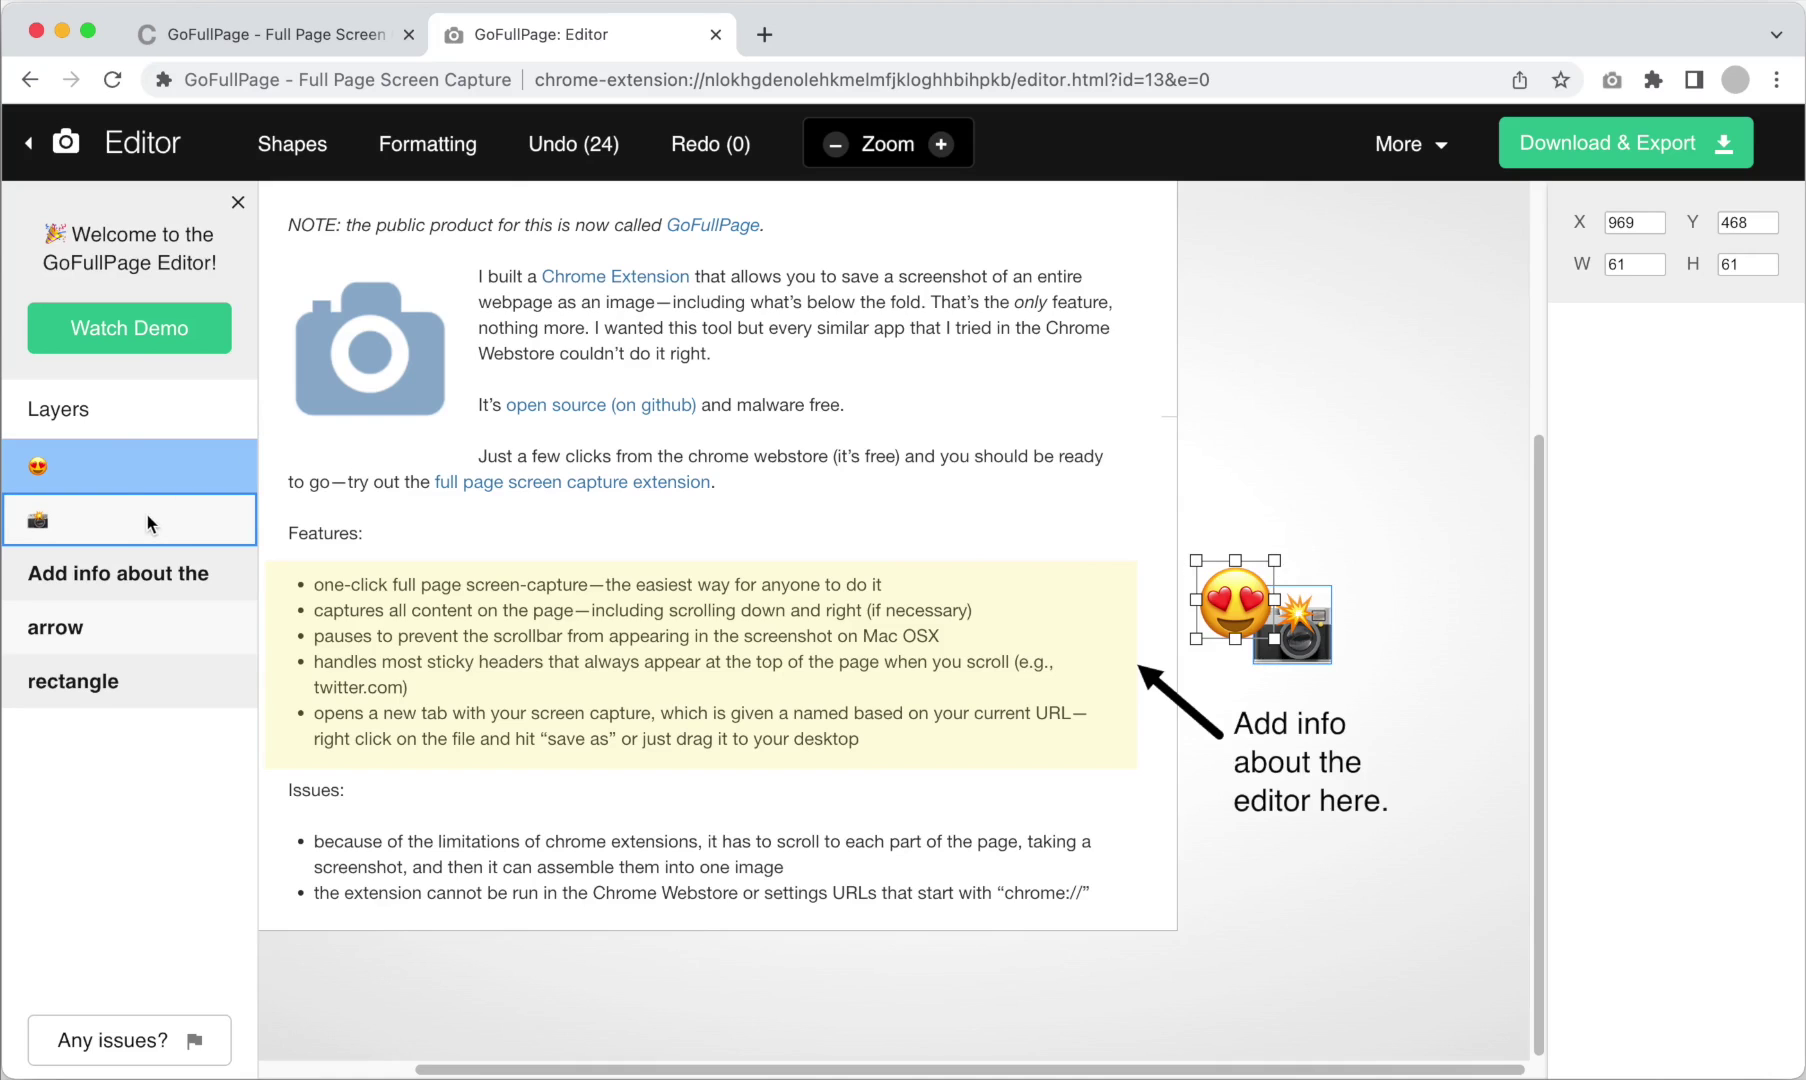
Layer the camera in front of heart-eyes and move both stickers down-right together
left_click_drag(148, 522, 150, 464)
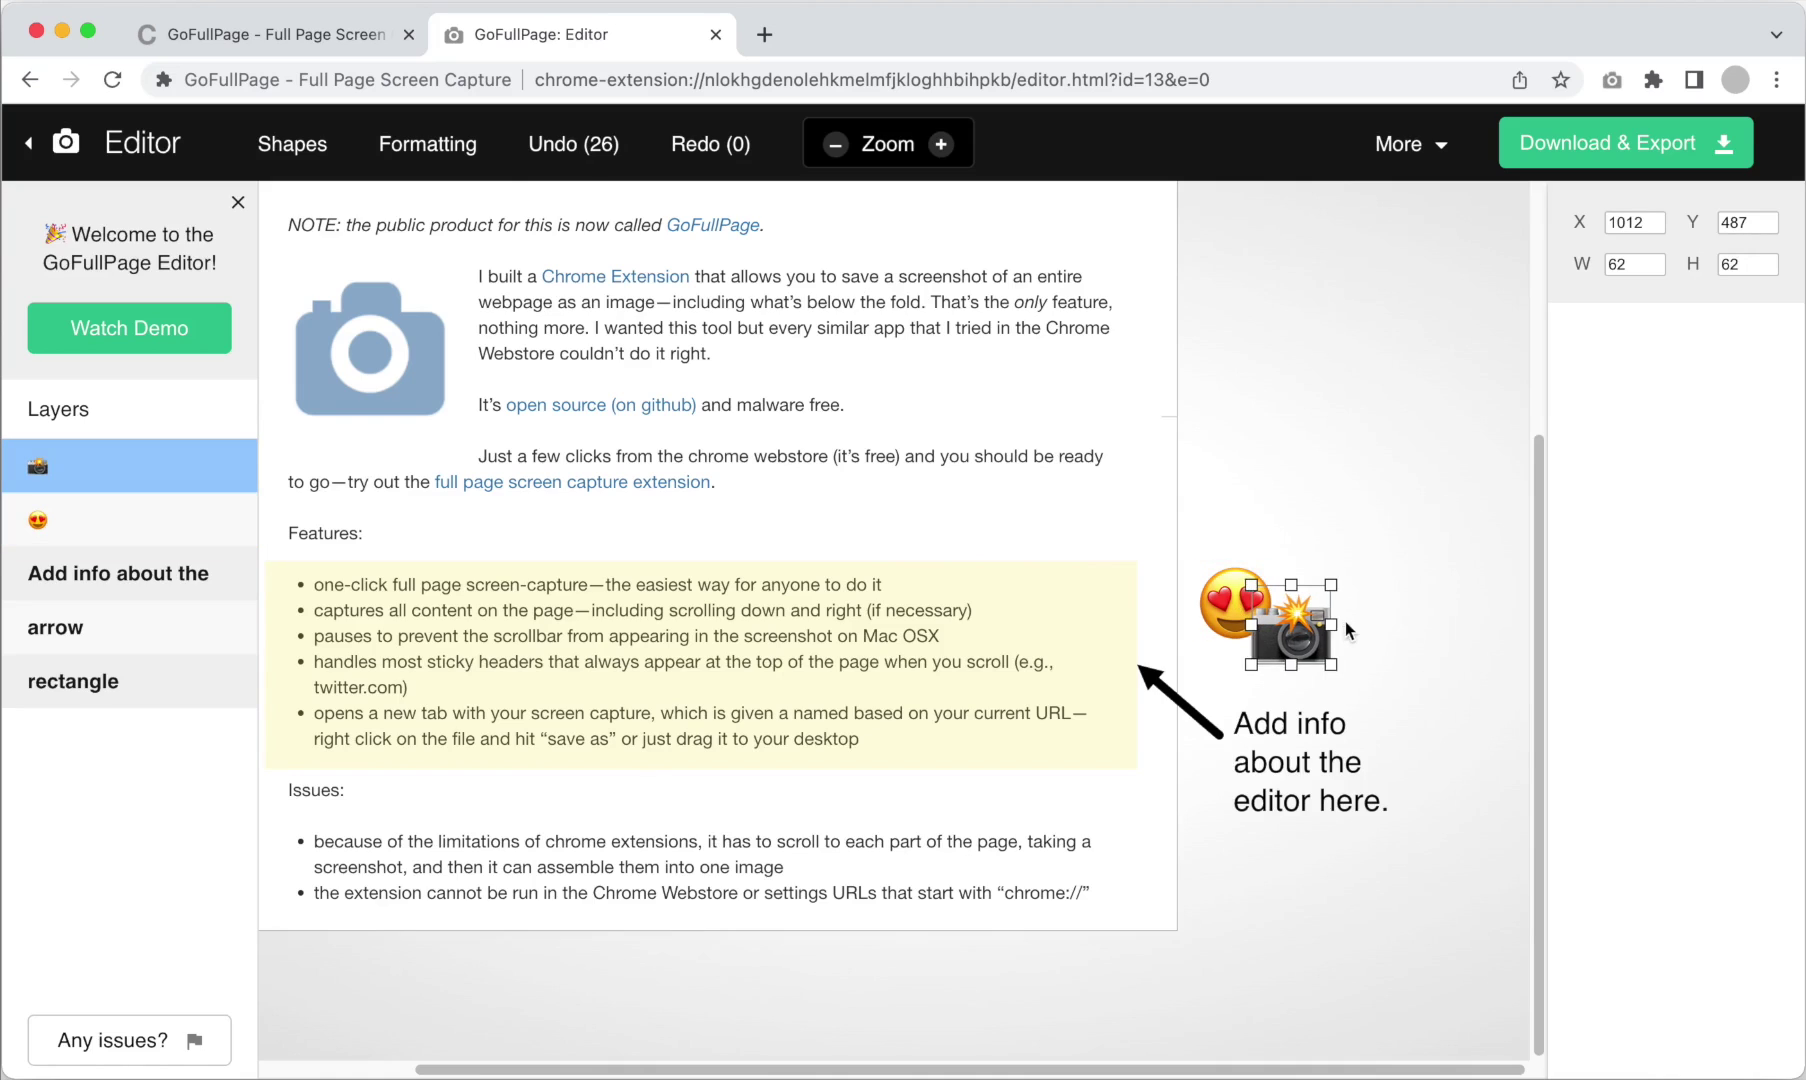
left_click(1241, 513)
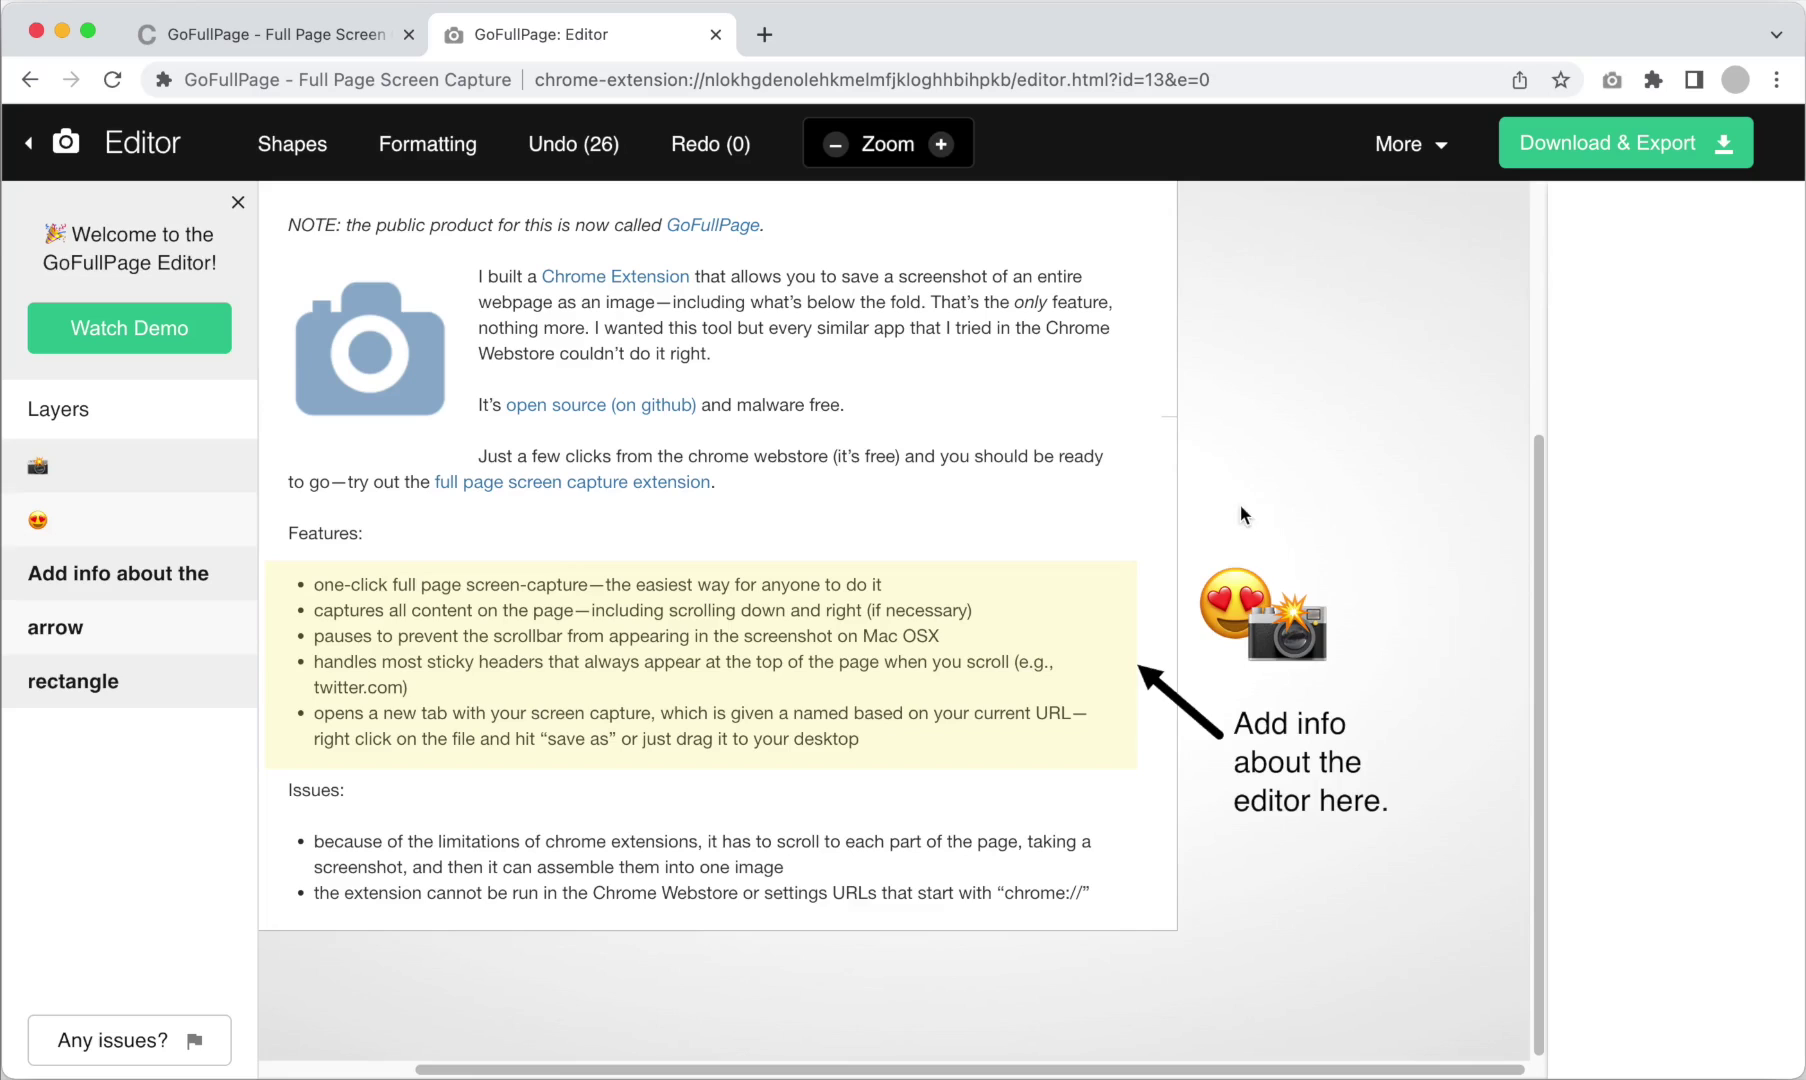
left_click_drag(1192, 536, 1308, 666)
Add a 40-pixel padding border filled light blue B0CDF0 around the screenshot
left_click(1316, 499)
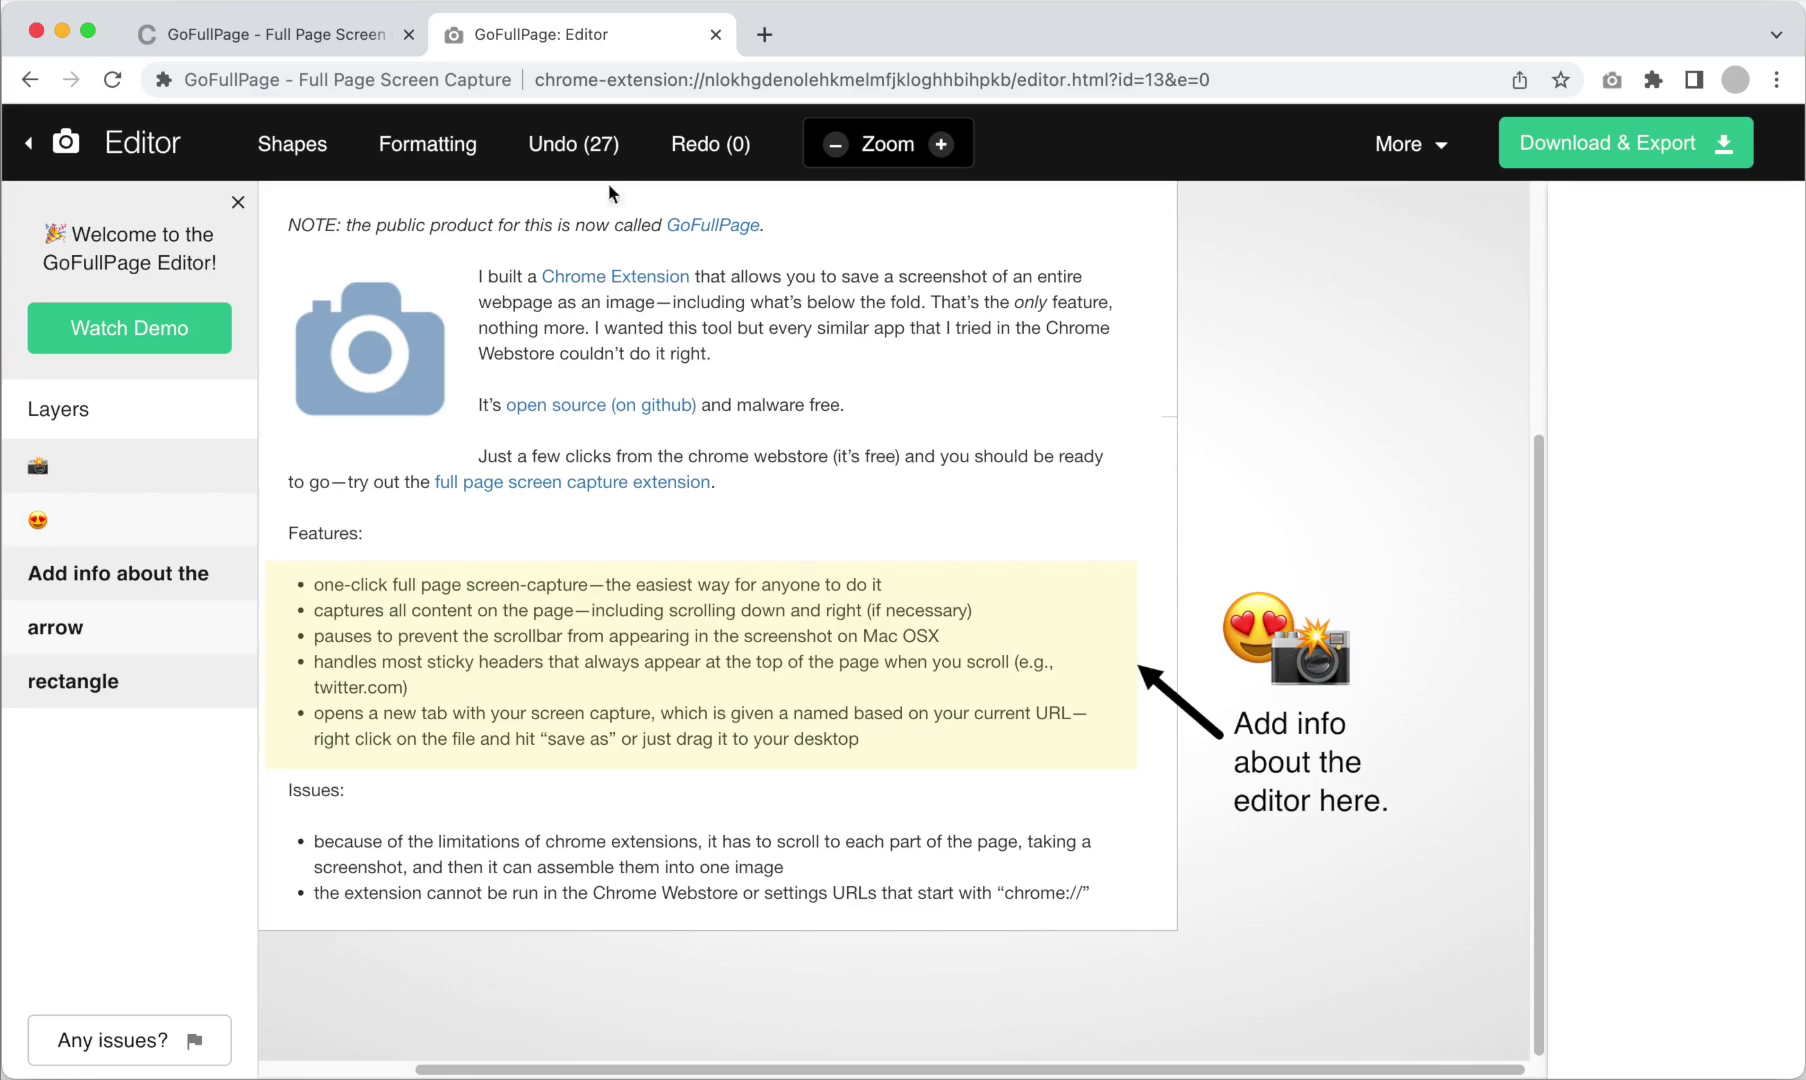
left_click(836, 145)
left_click(425, 150)
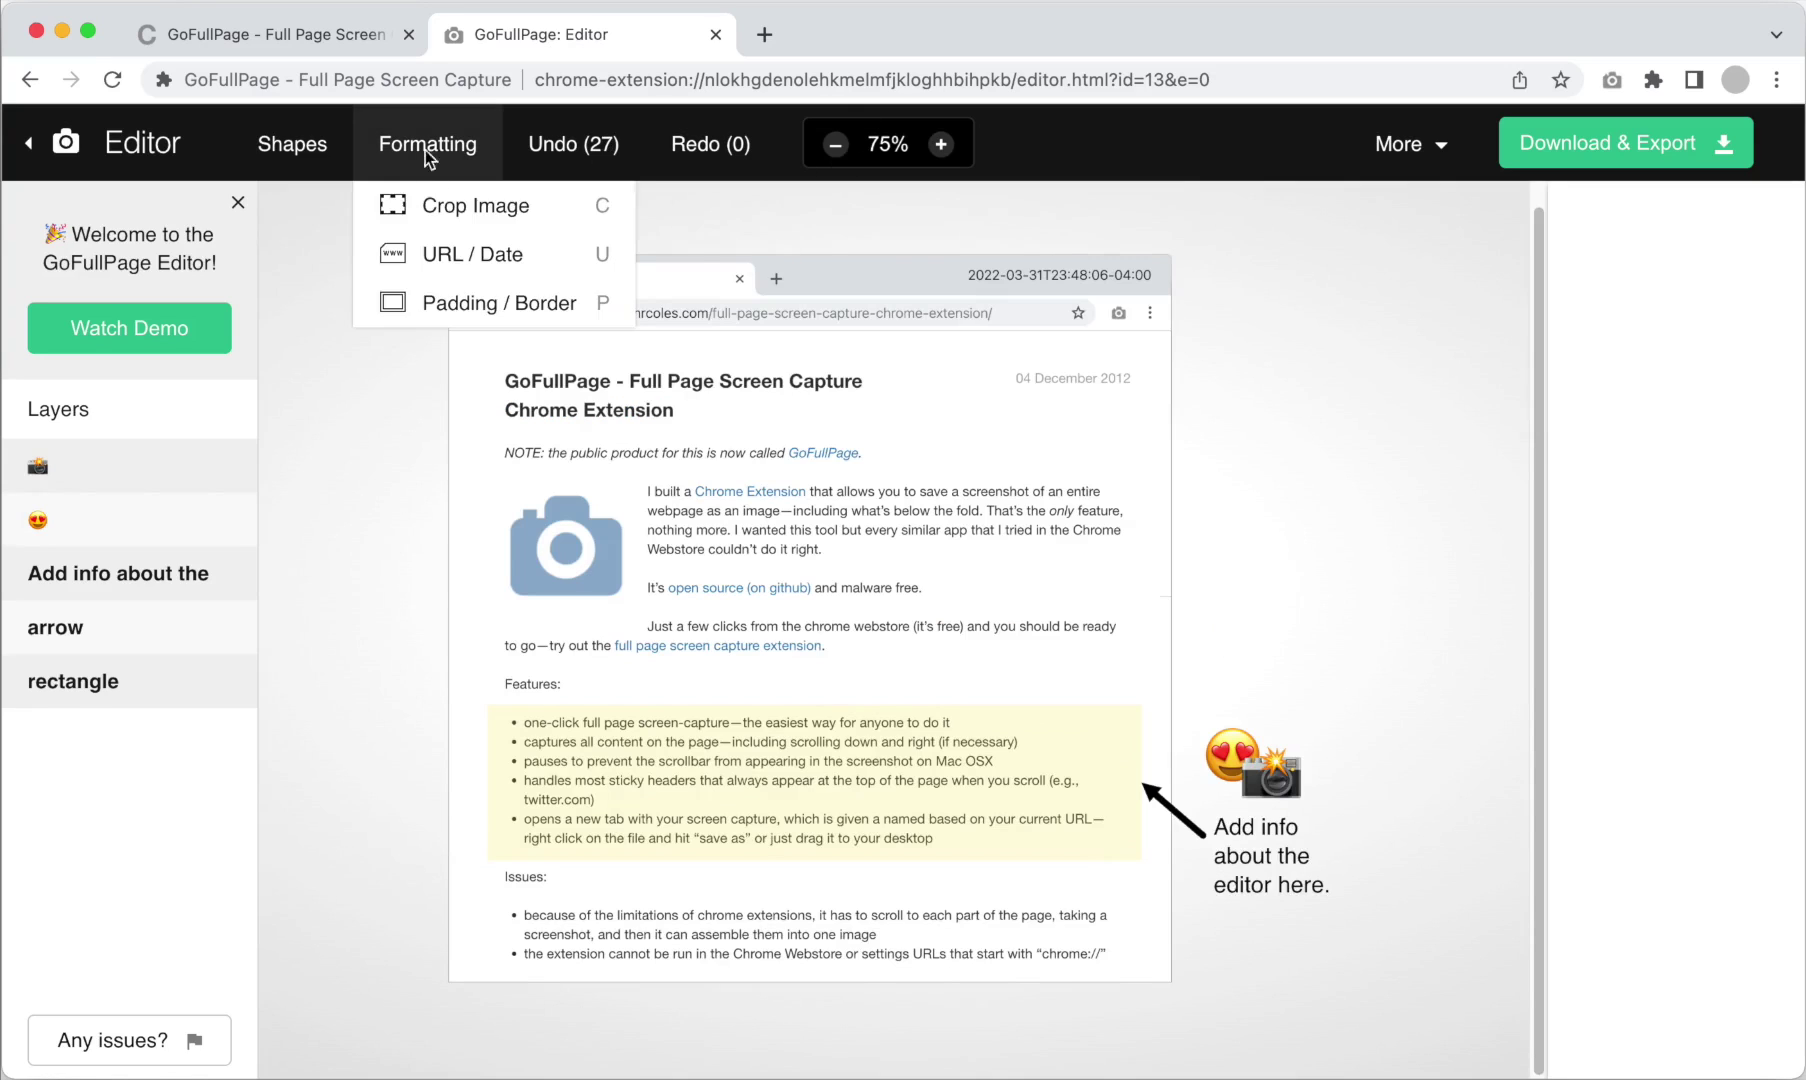
left_click(495, 303)
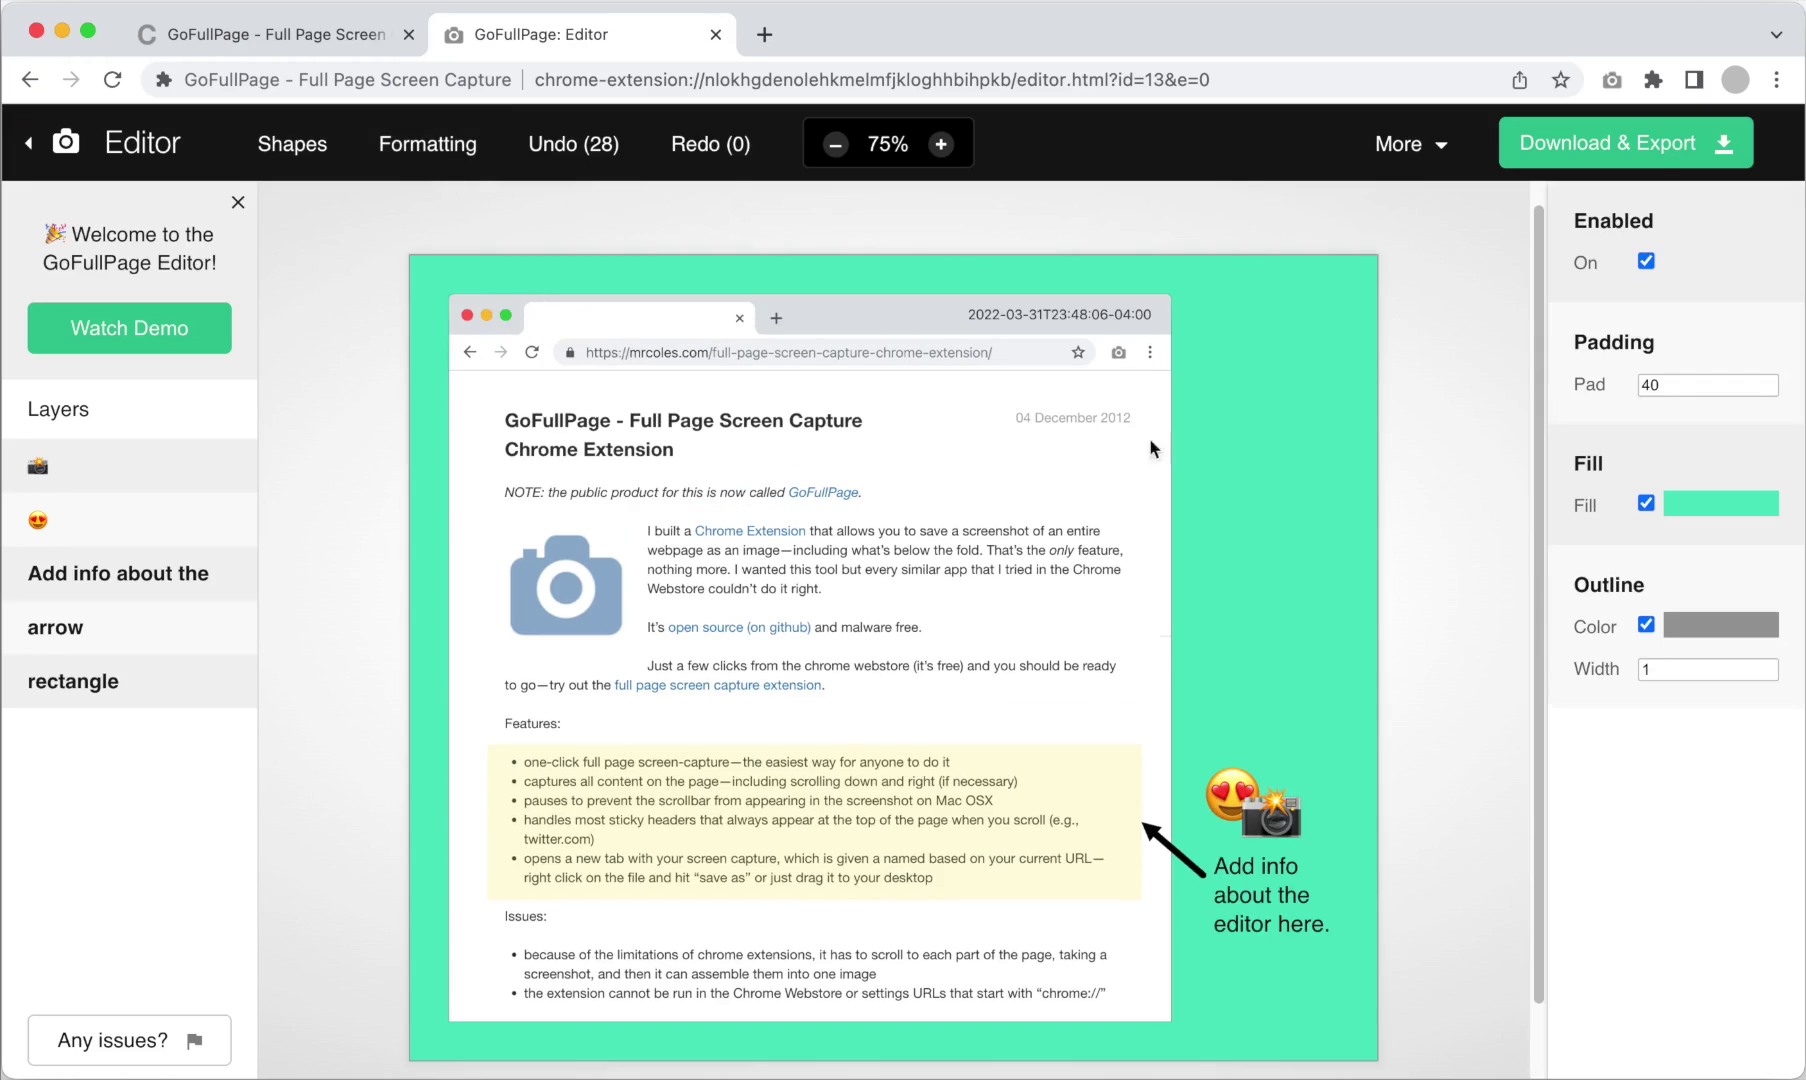
left_click(1703, 508)
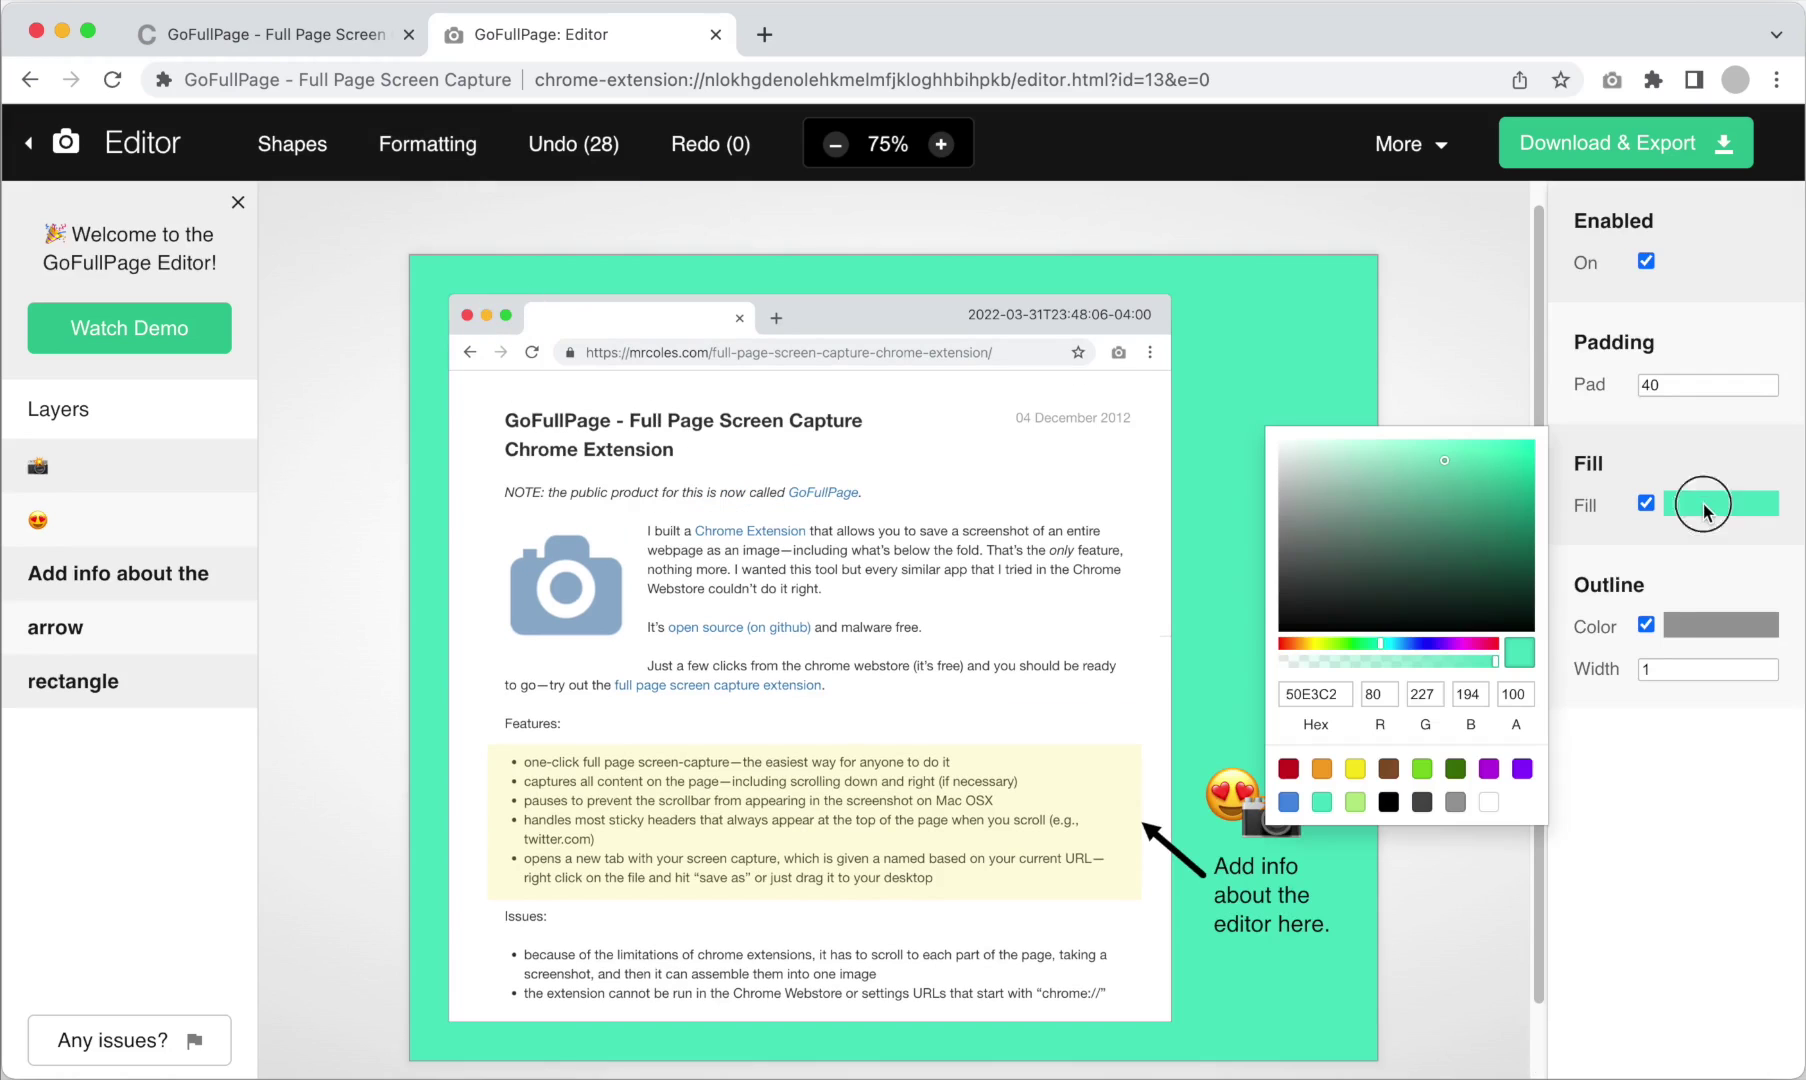
left_click(1288, 802)
left_click(1347, 451)
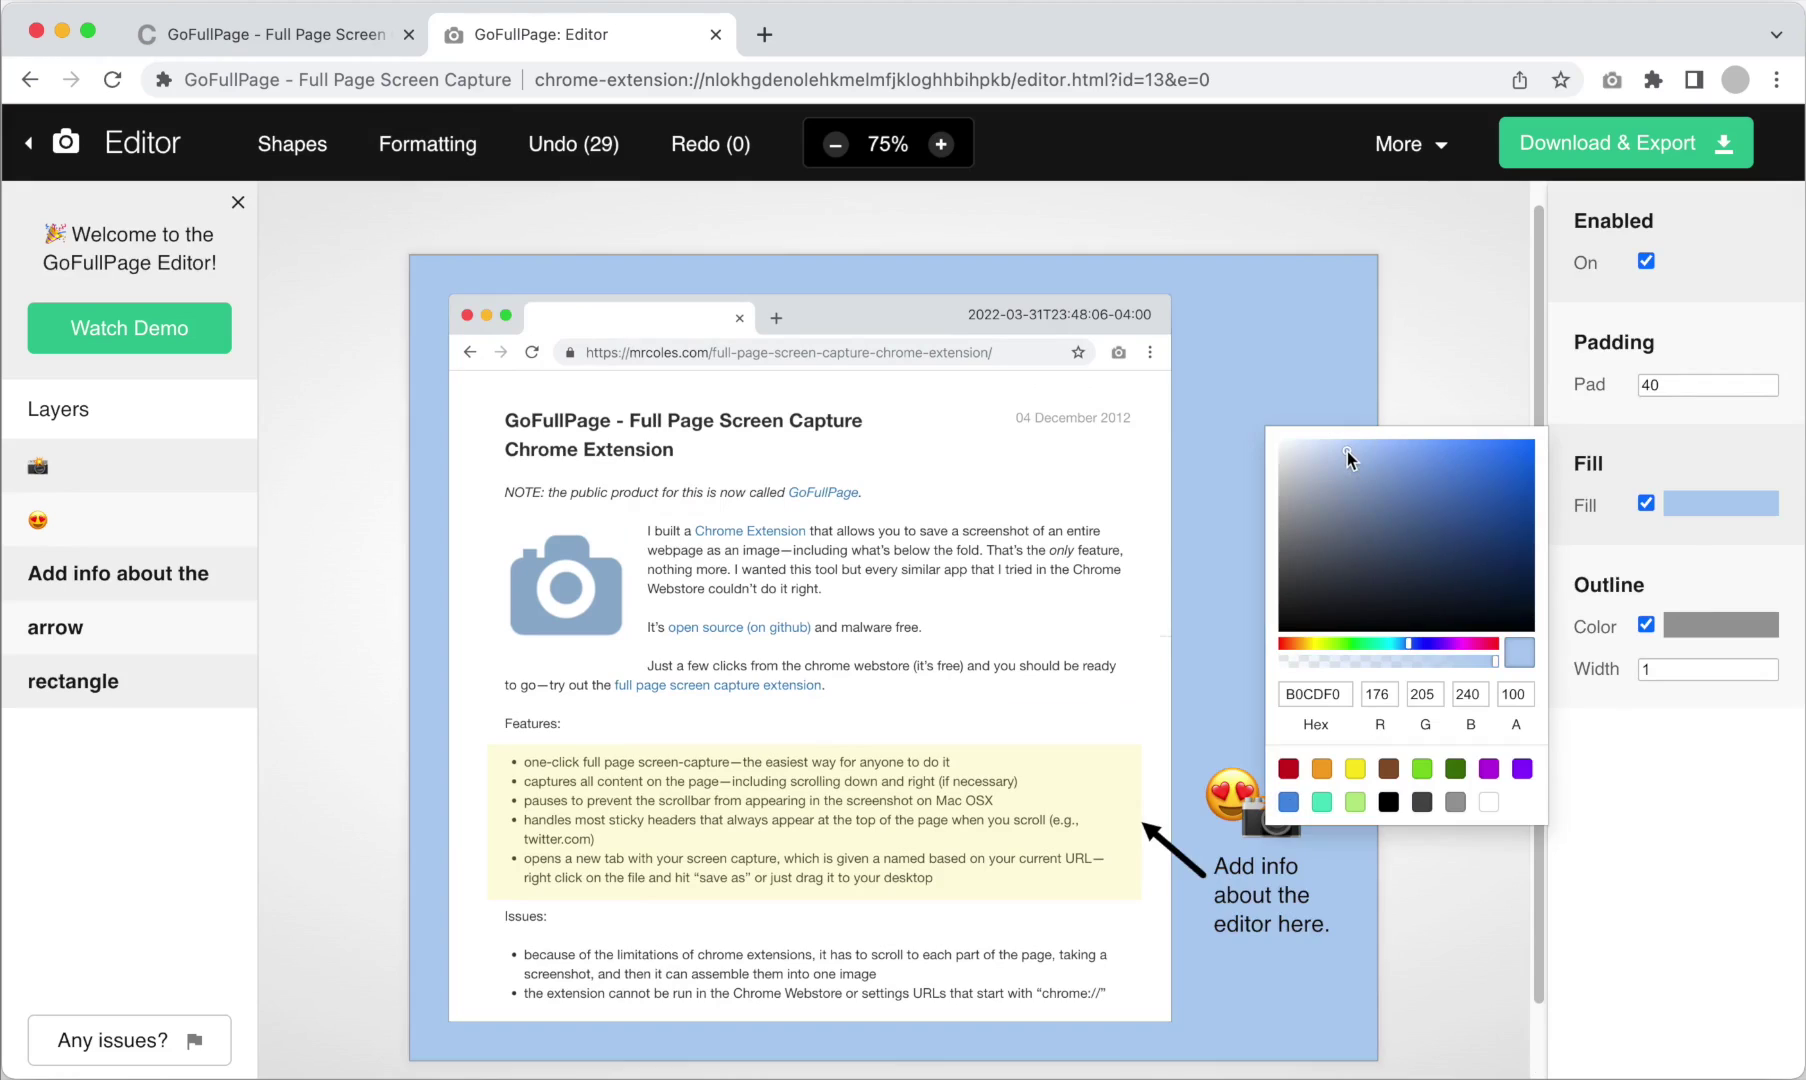
left_click(1607, 740)
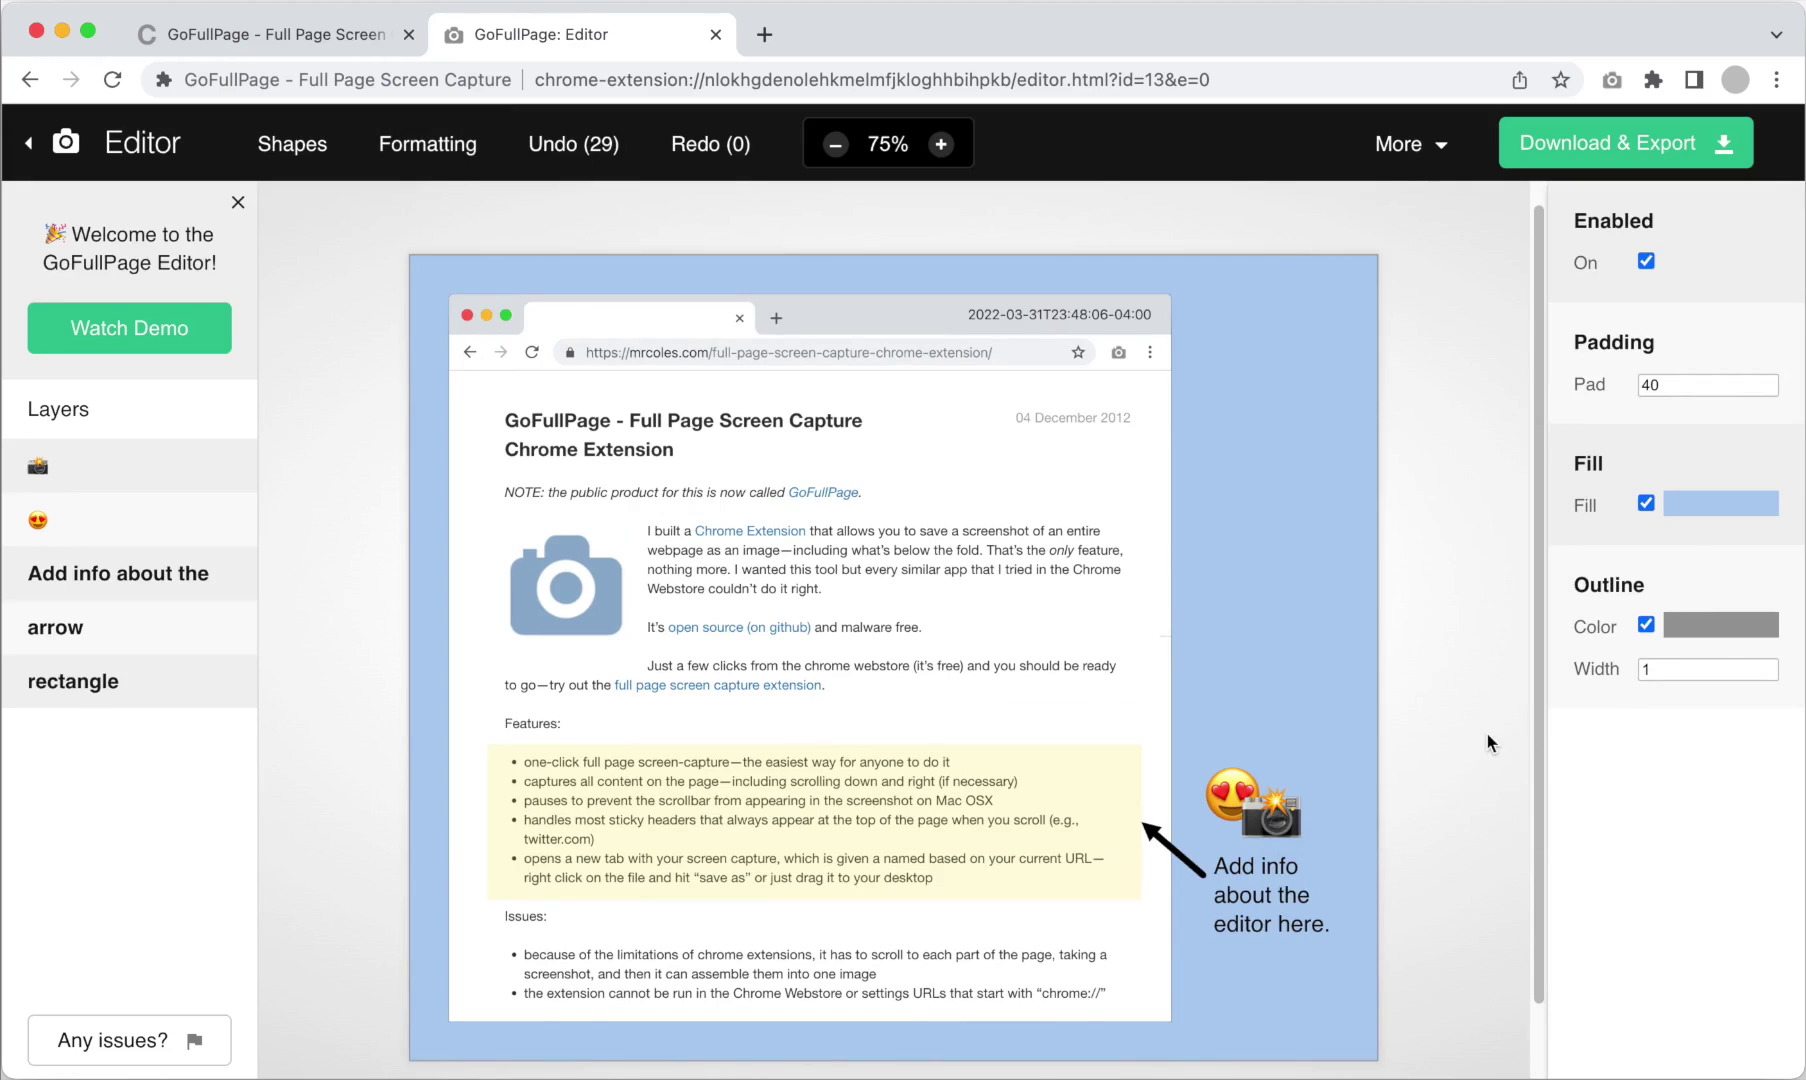
scroll(1495, 730, "down", 2)
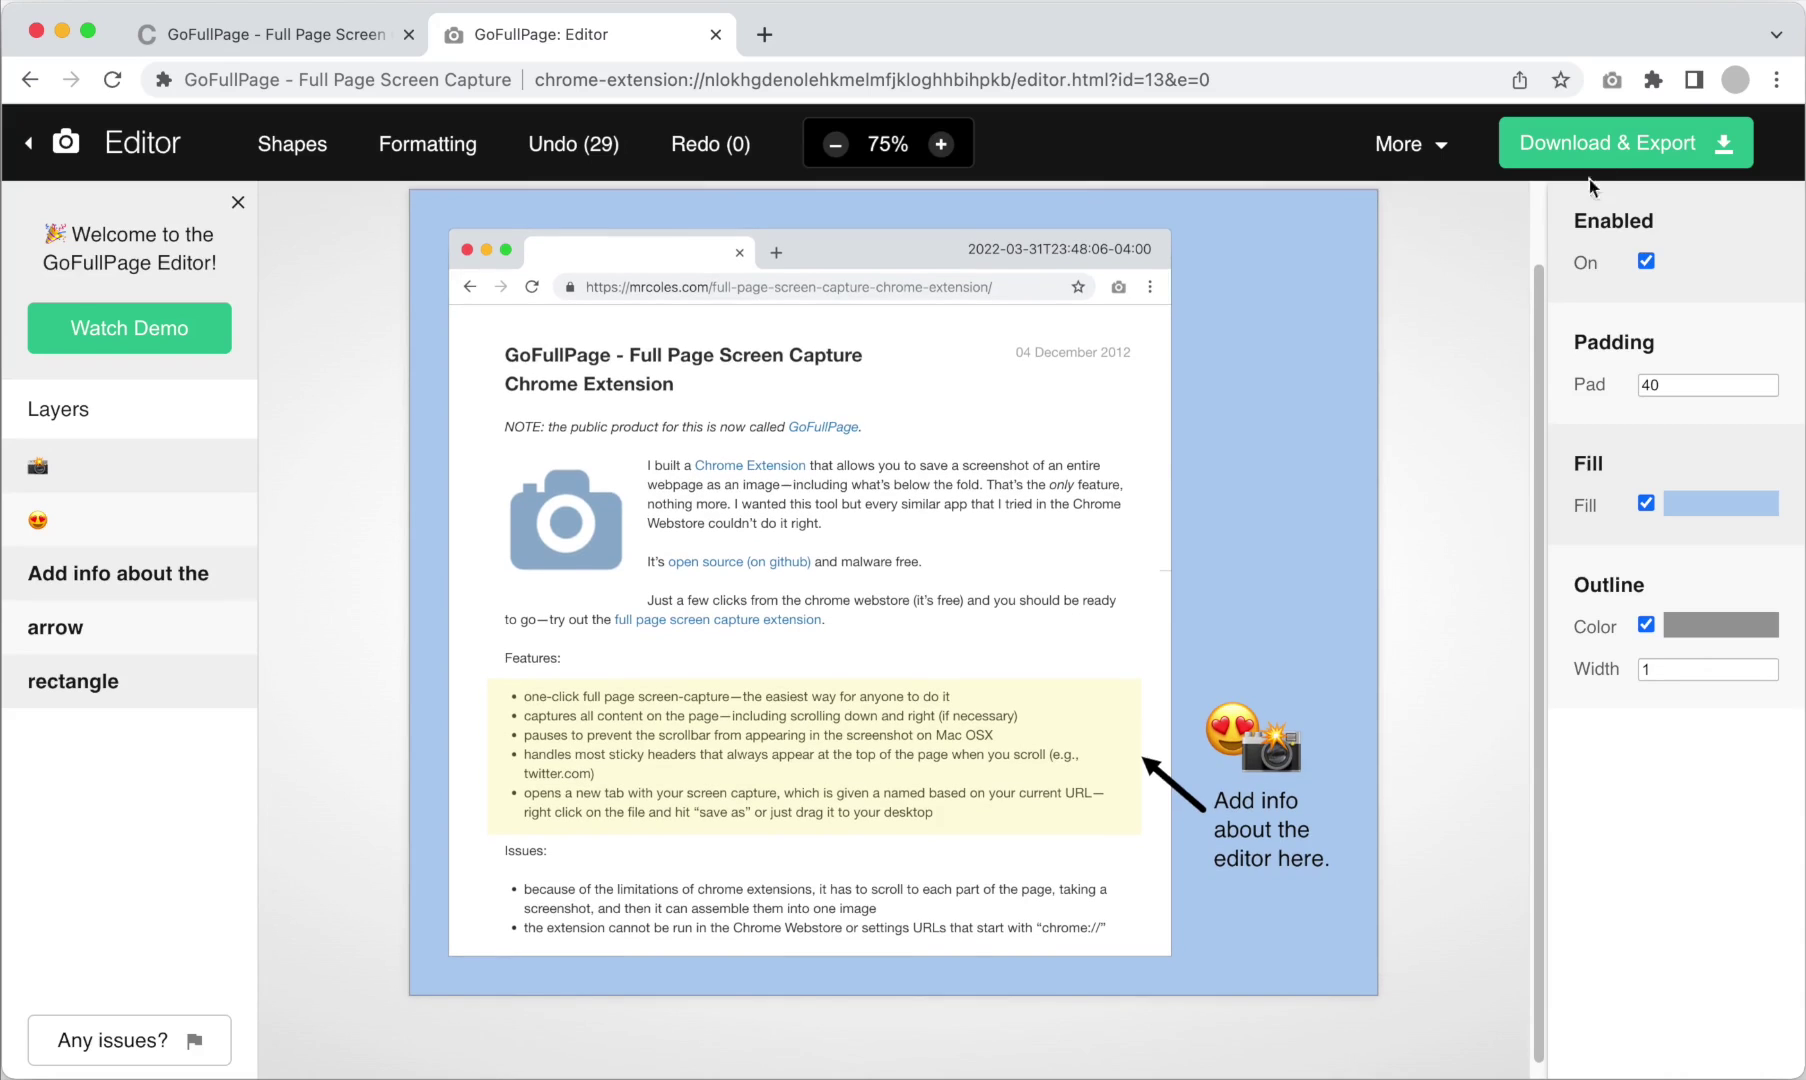
Download the image as PNG, then open Screen Capture Options via More > Go to Options
left_click(1580, 150)
left_click(1580, 210)
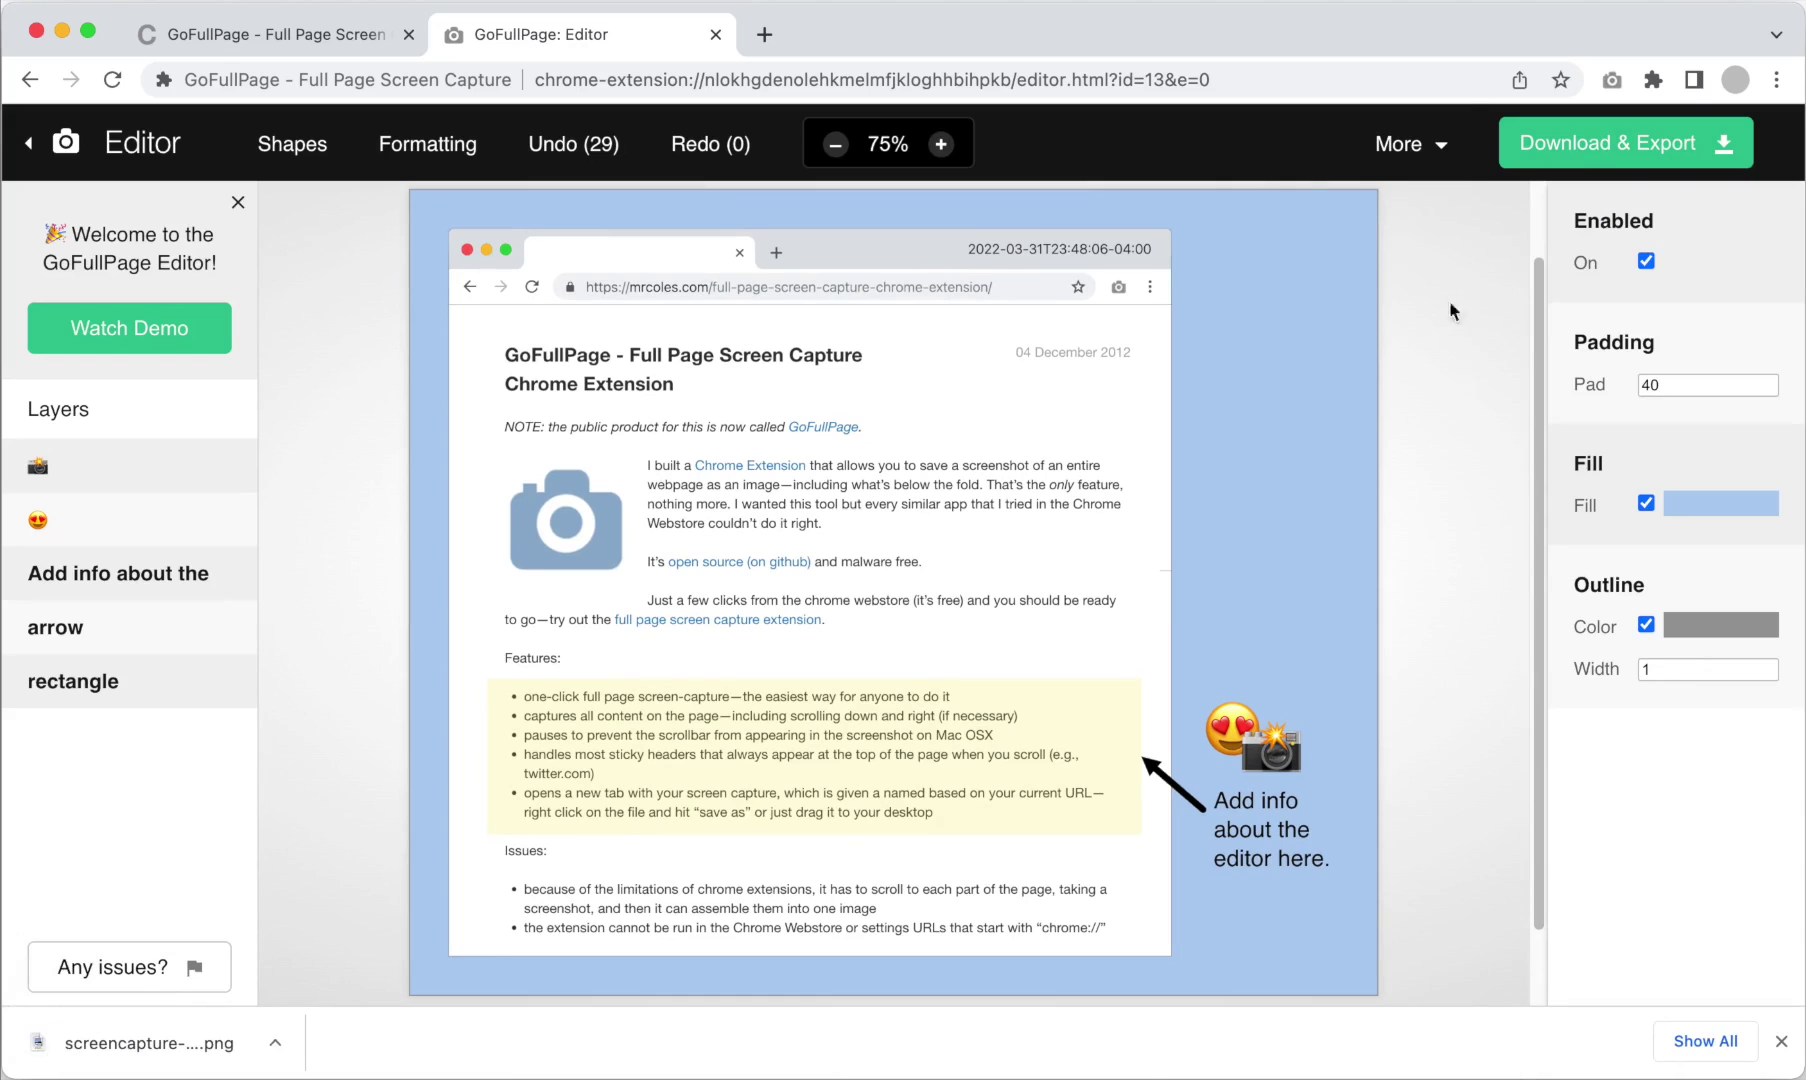
left_click(1420, 146)
left_click(1407, 306)
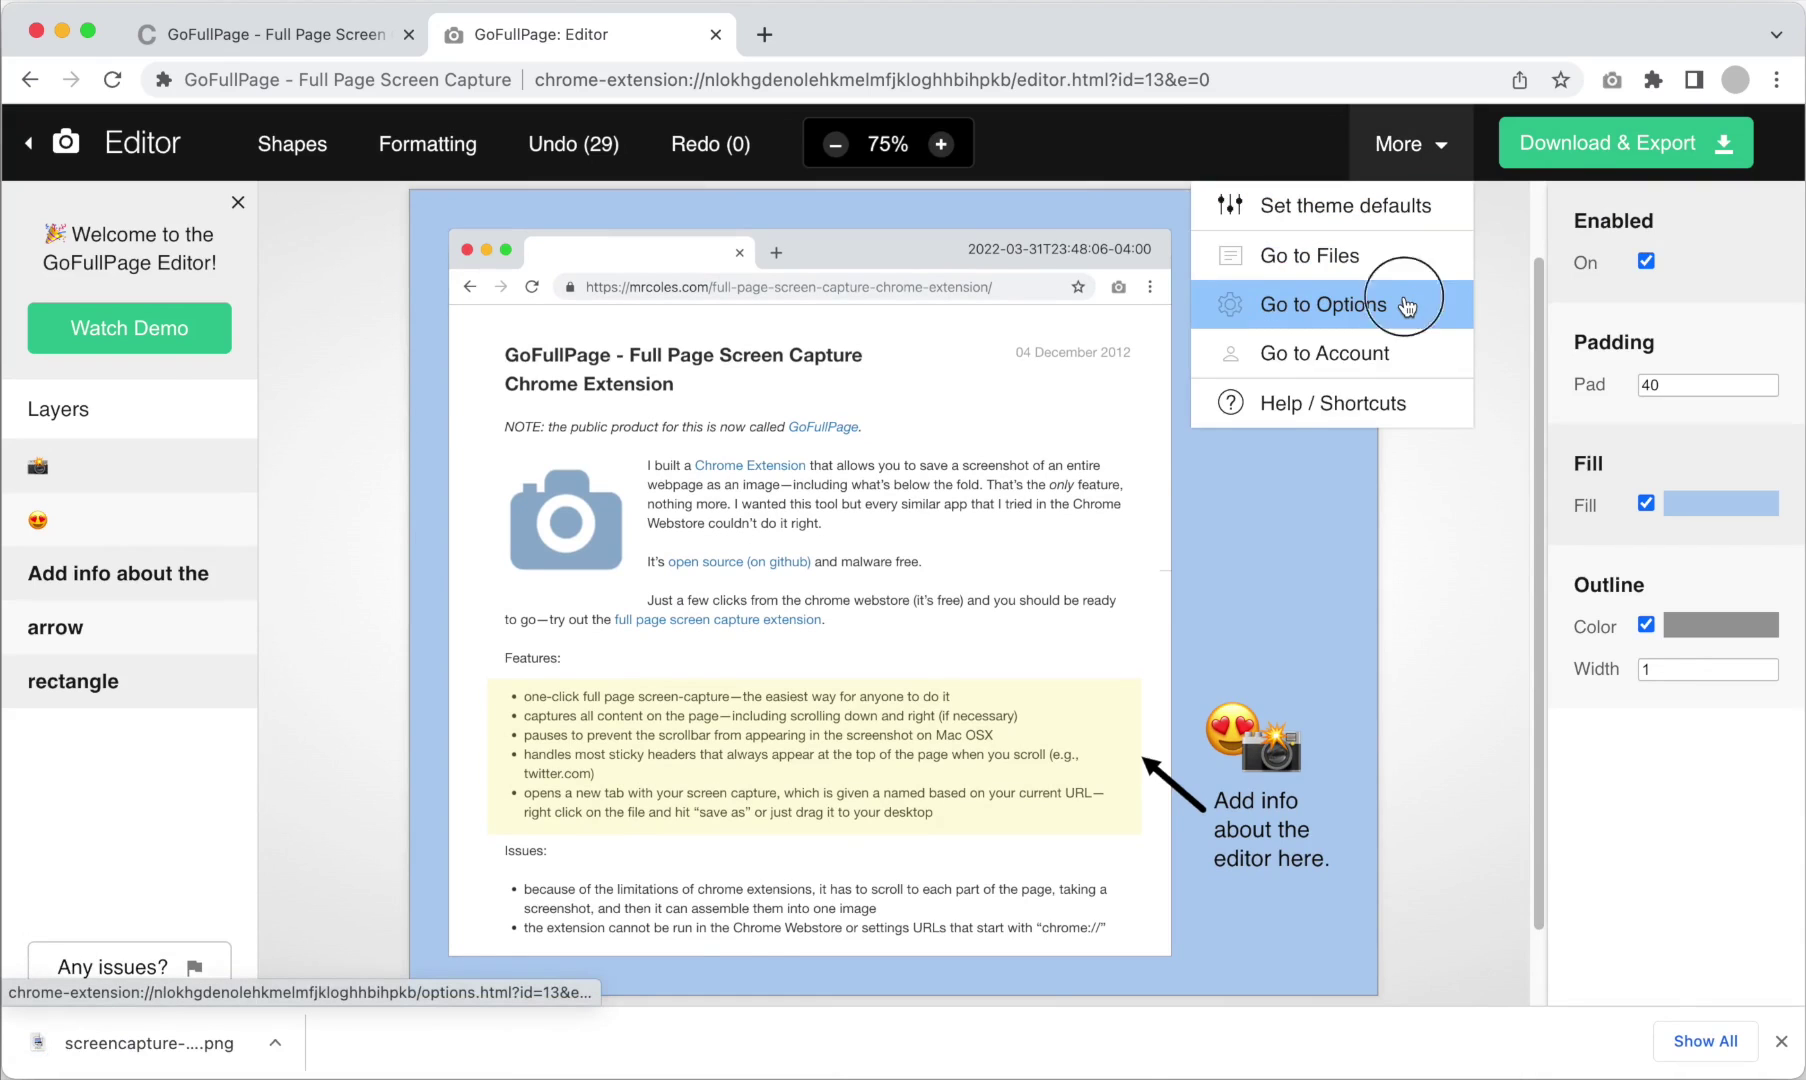
scroll(1003, 445, "down", 2)
scroll(1000, 436, "down", 2)
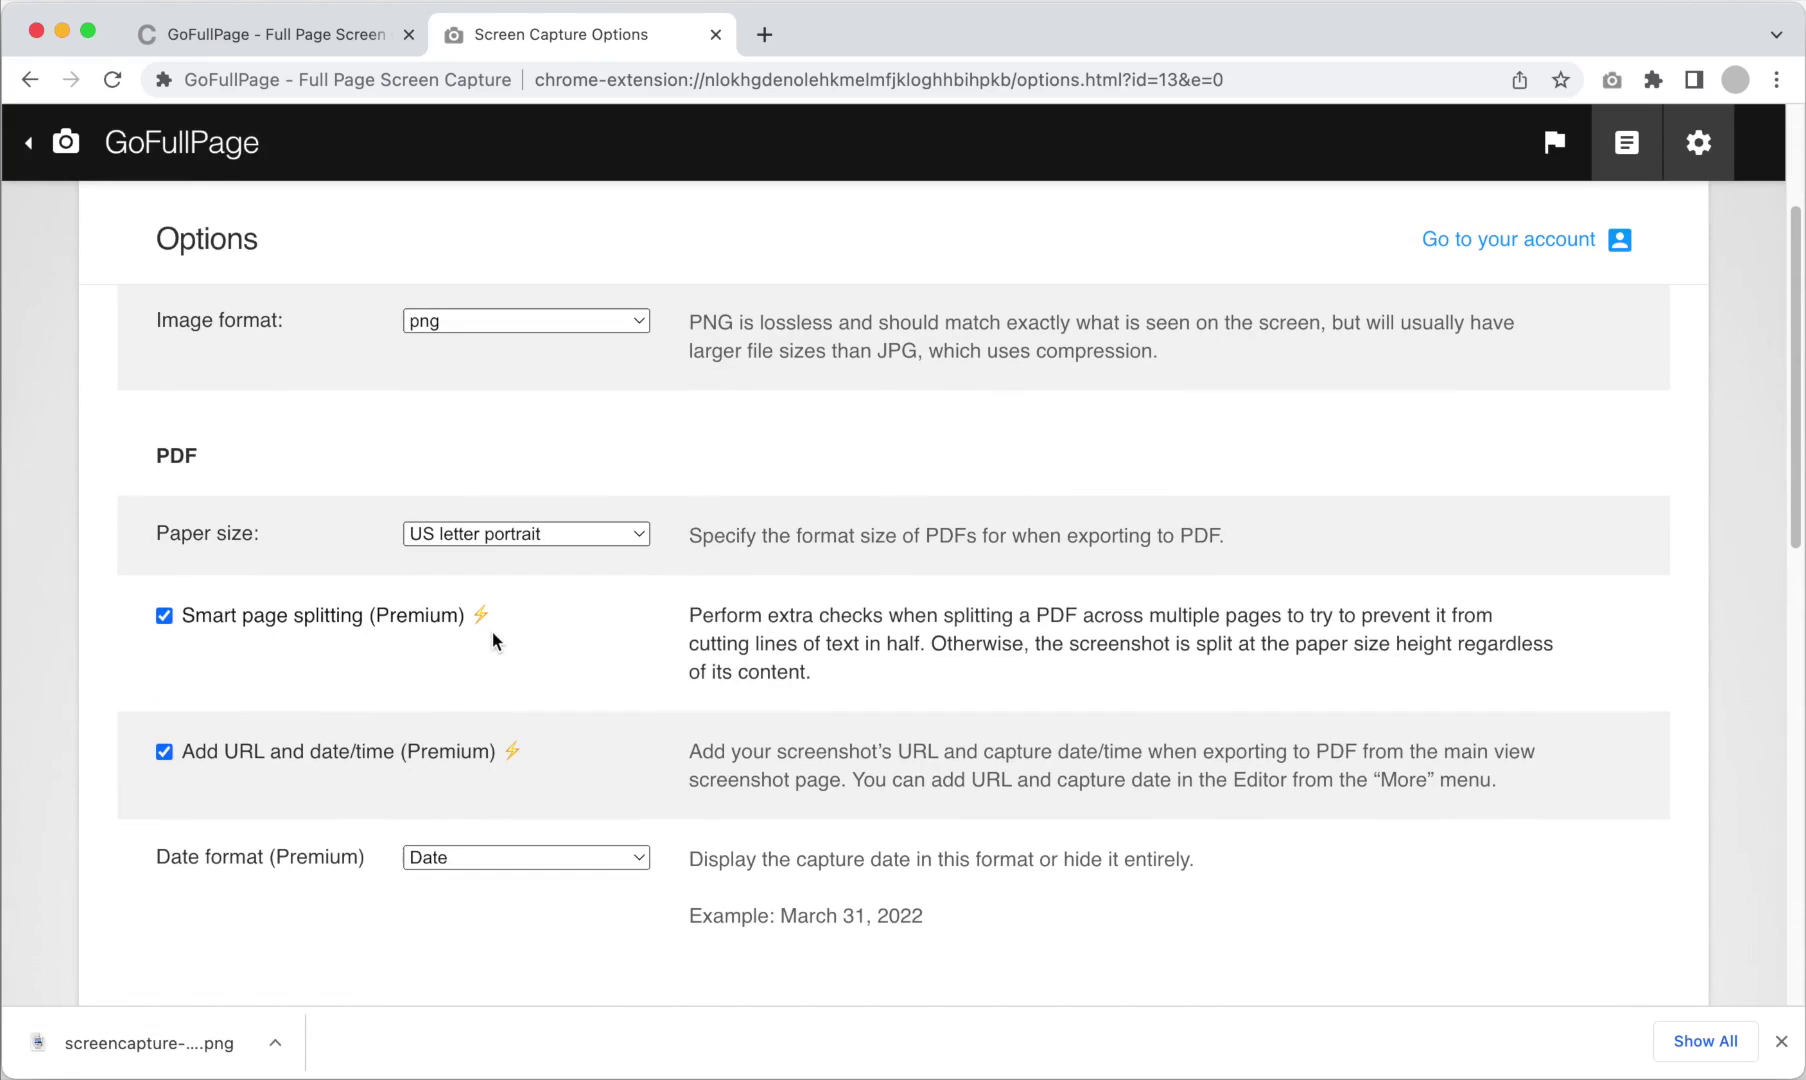
scroll(492, 632, "down", 1)
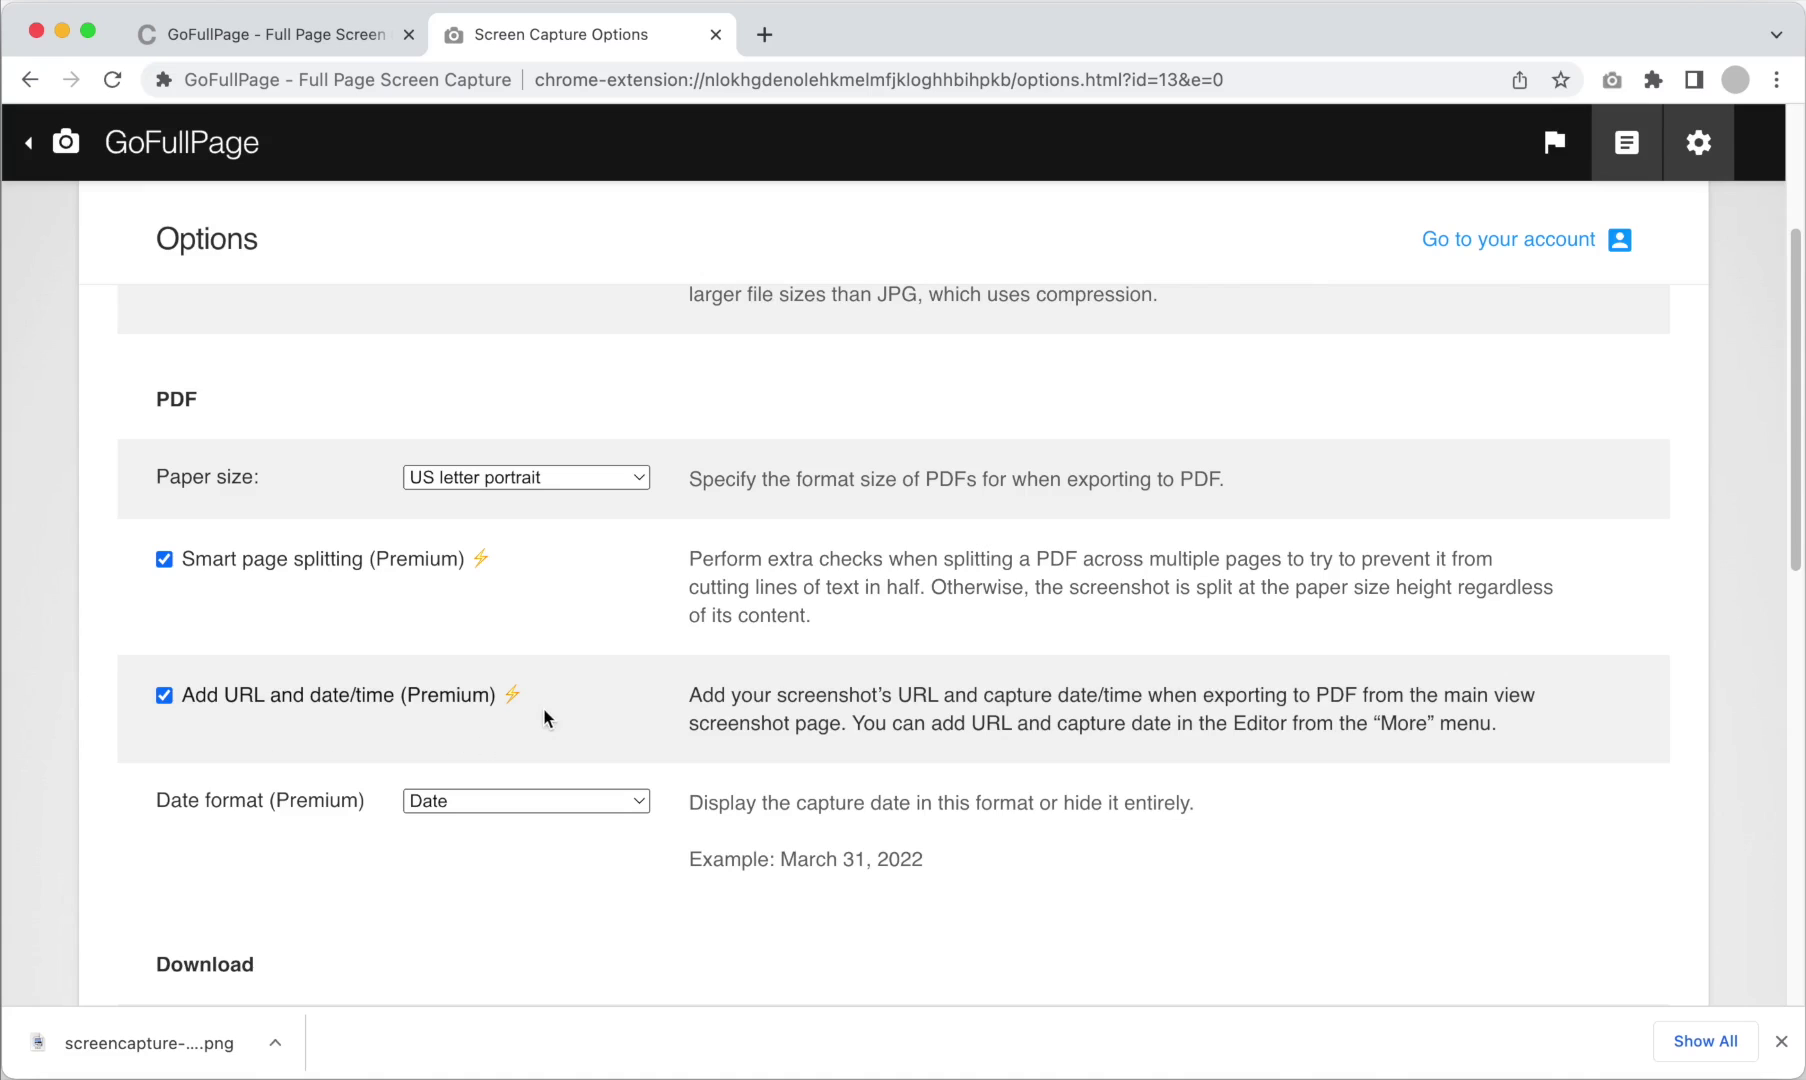
left_click(628, 804)
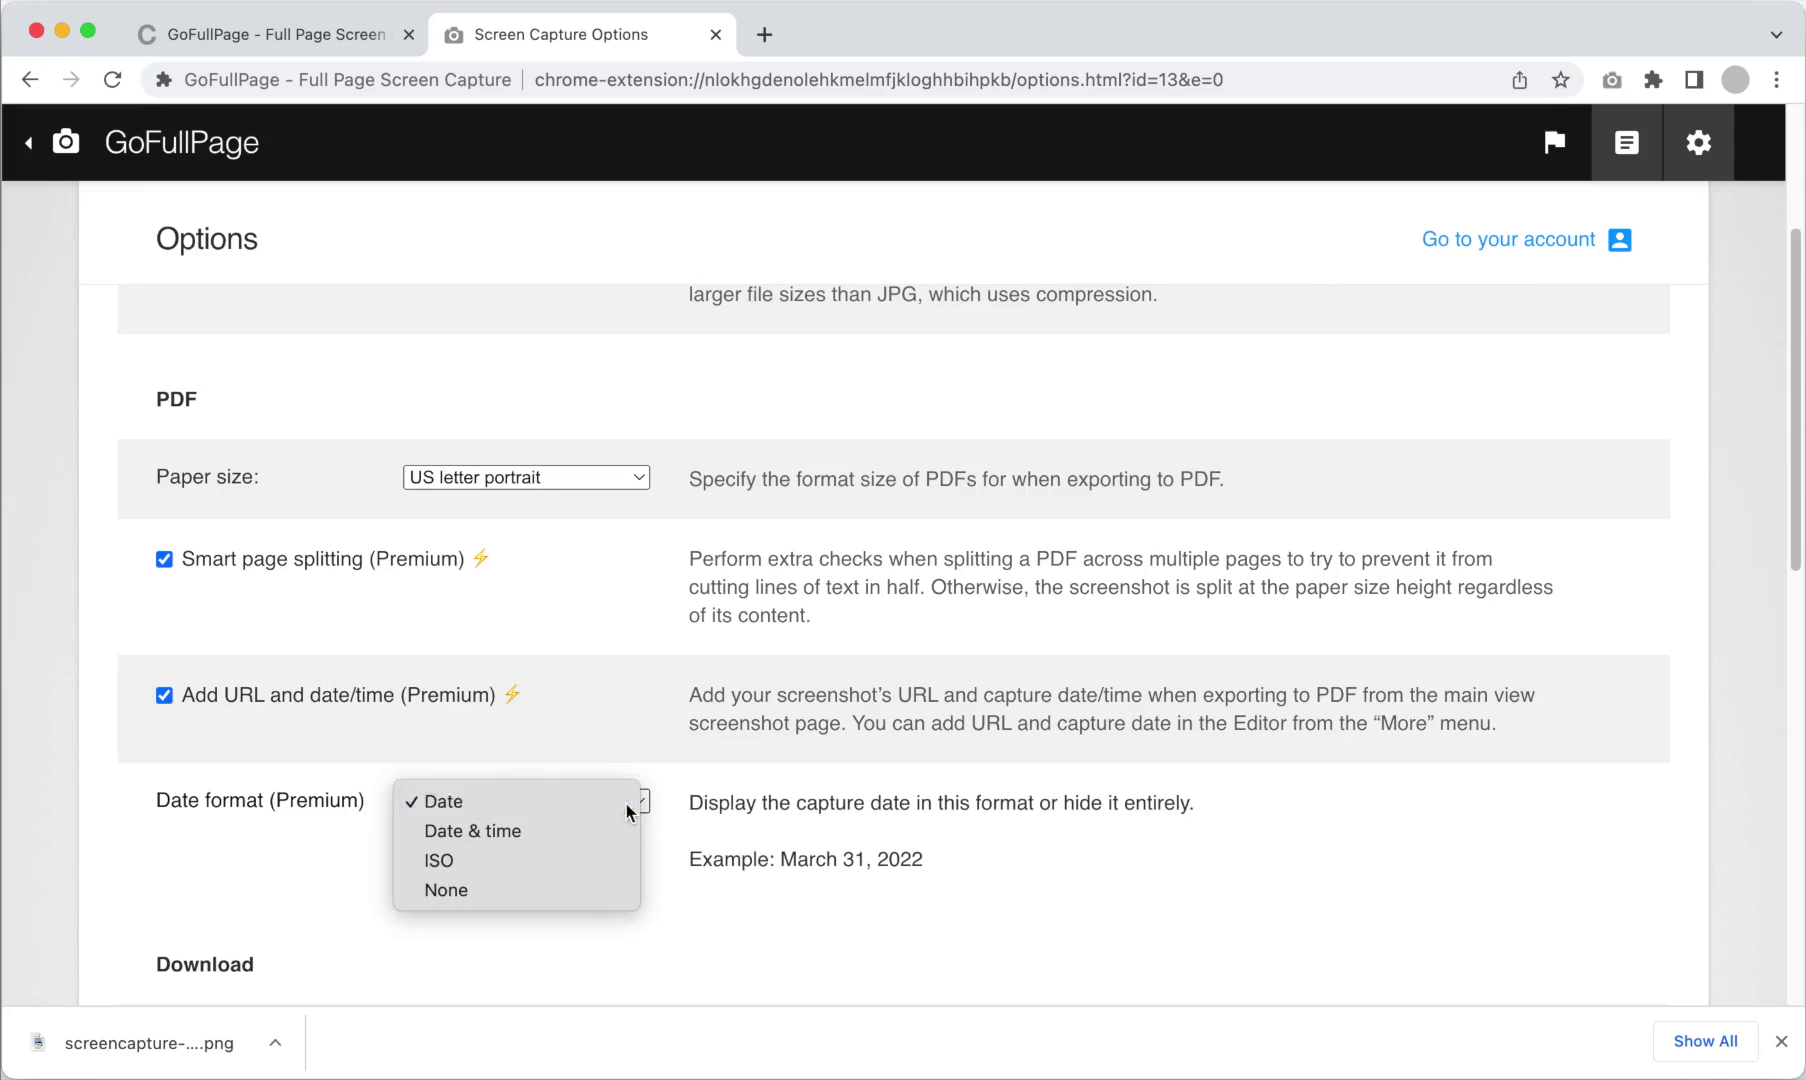
left_click(628, 806)
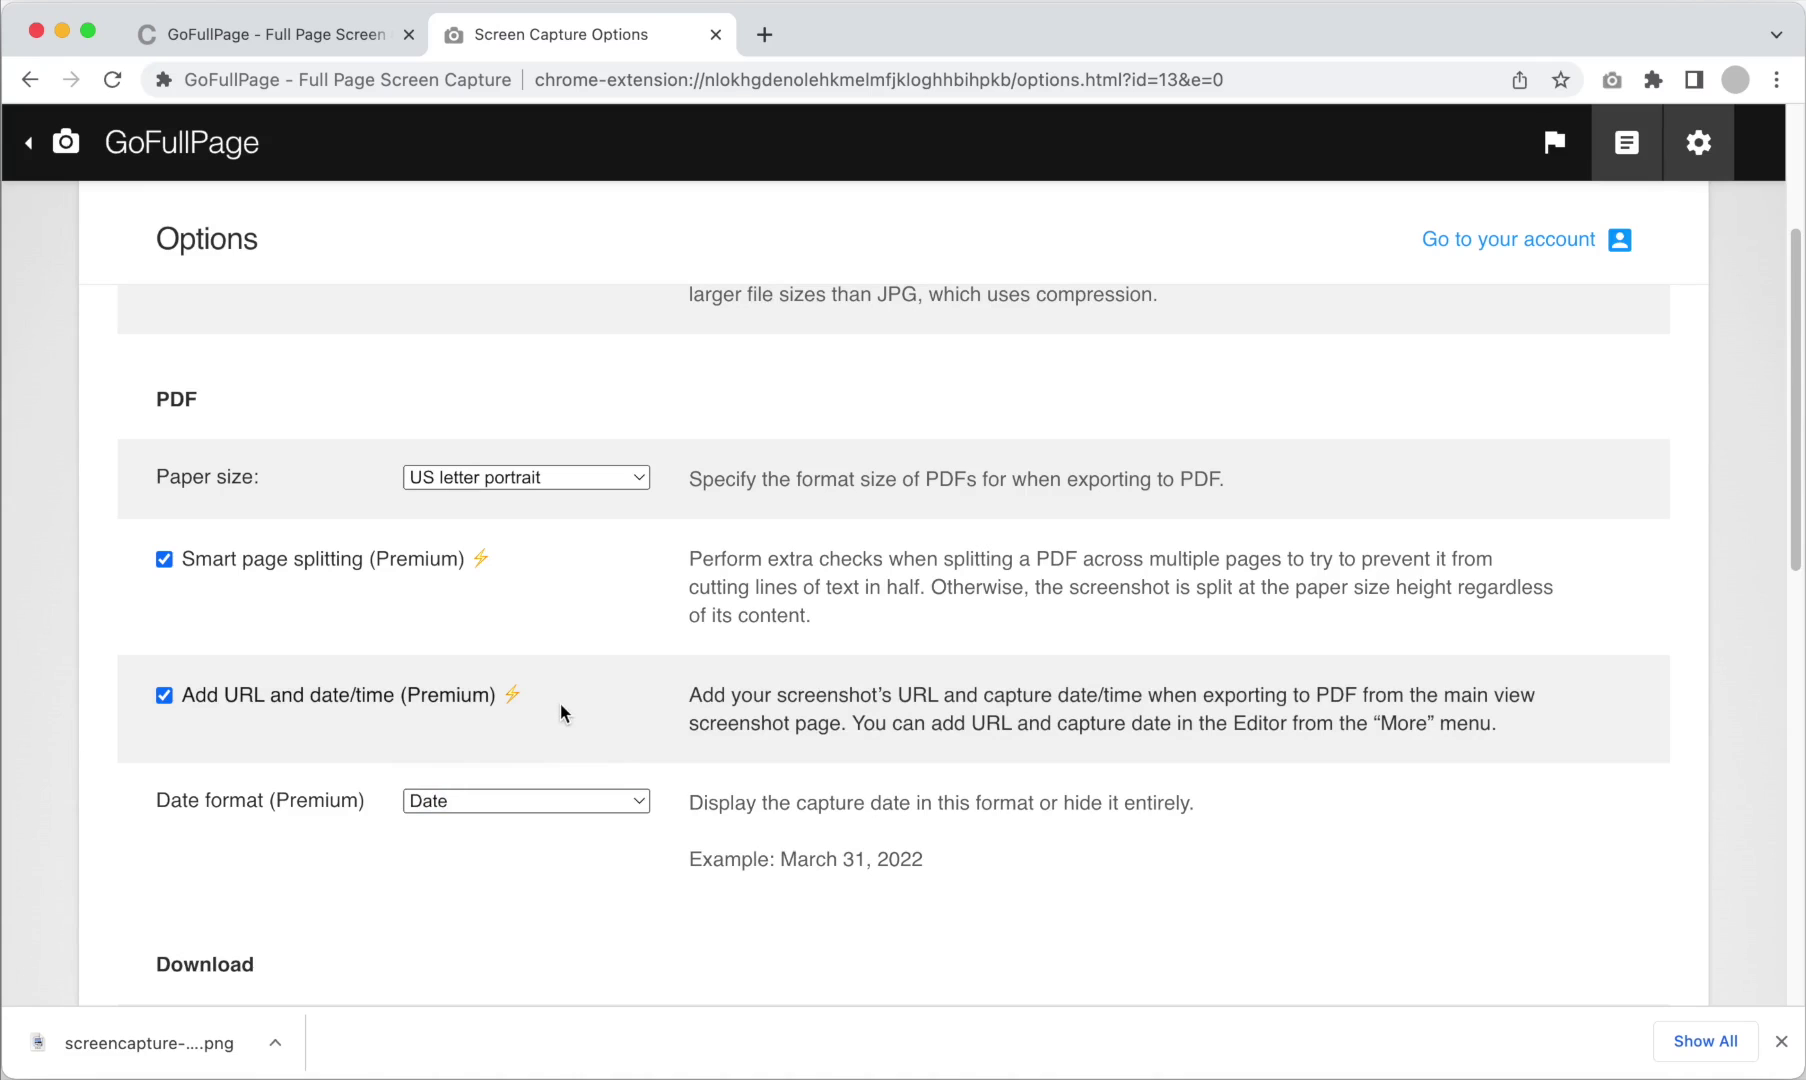
Go back from Screen Capture Options to the Editor showing the bordered screenshot
left_click(60, 148)
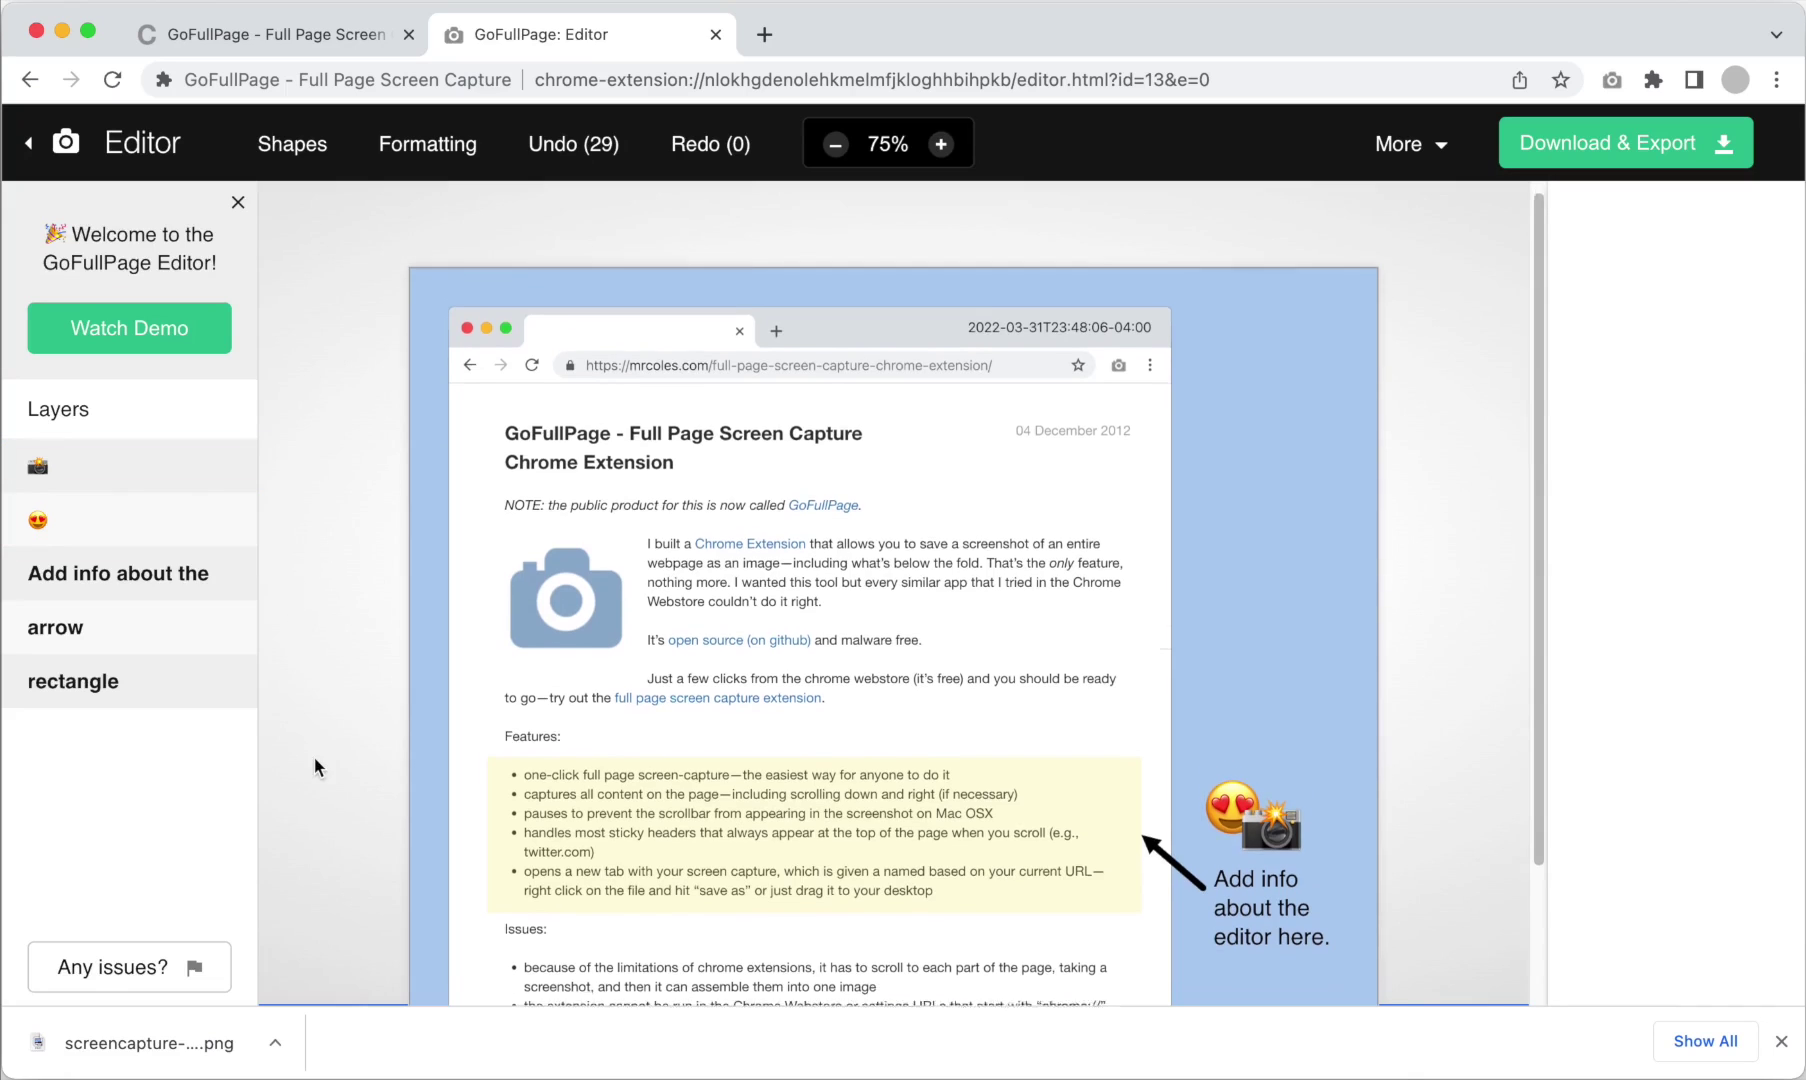
scroll(275, 889, "down", 2)
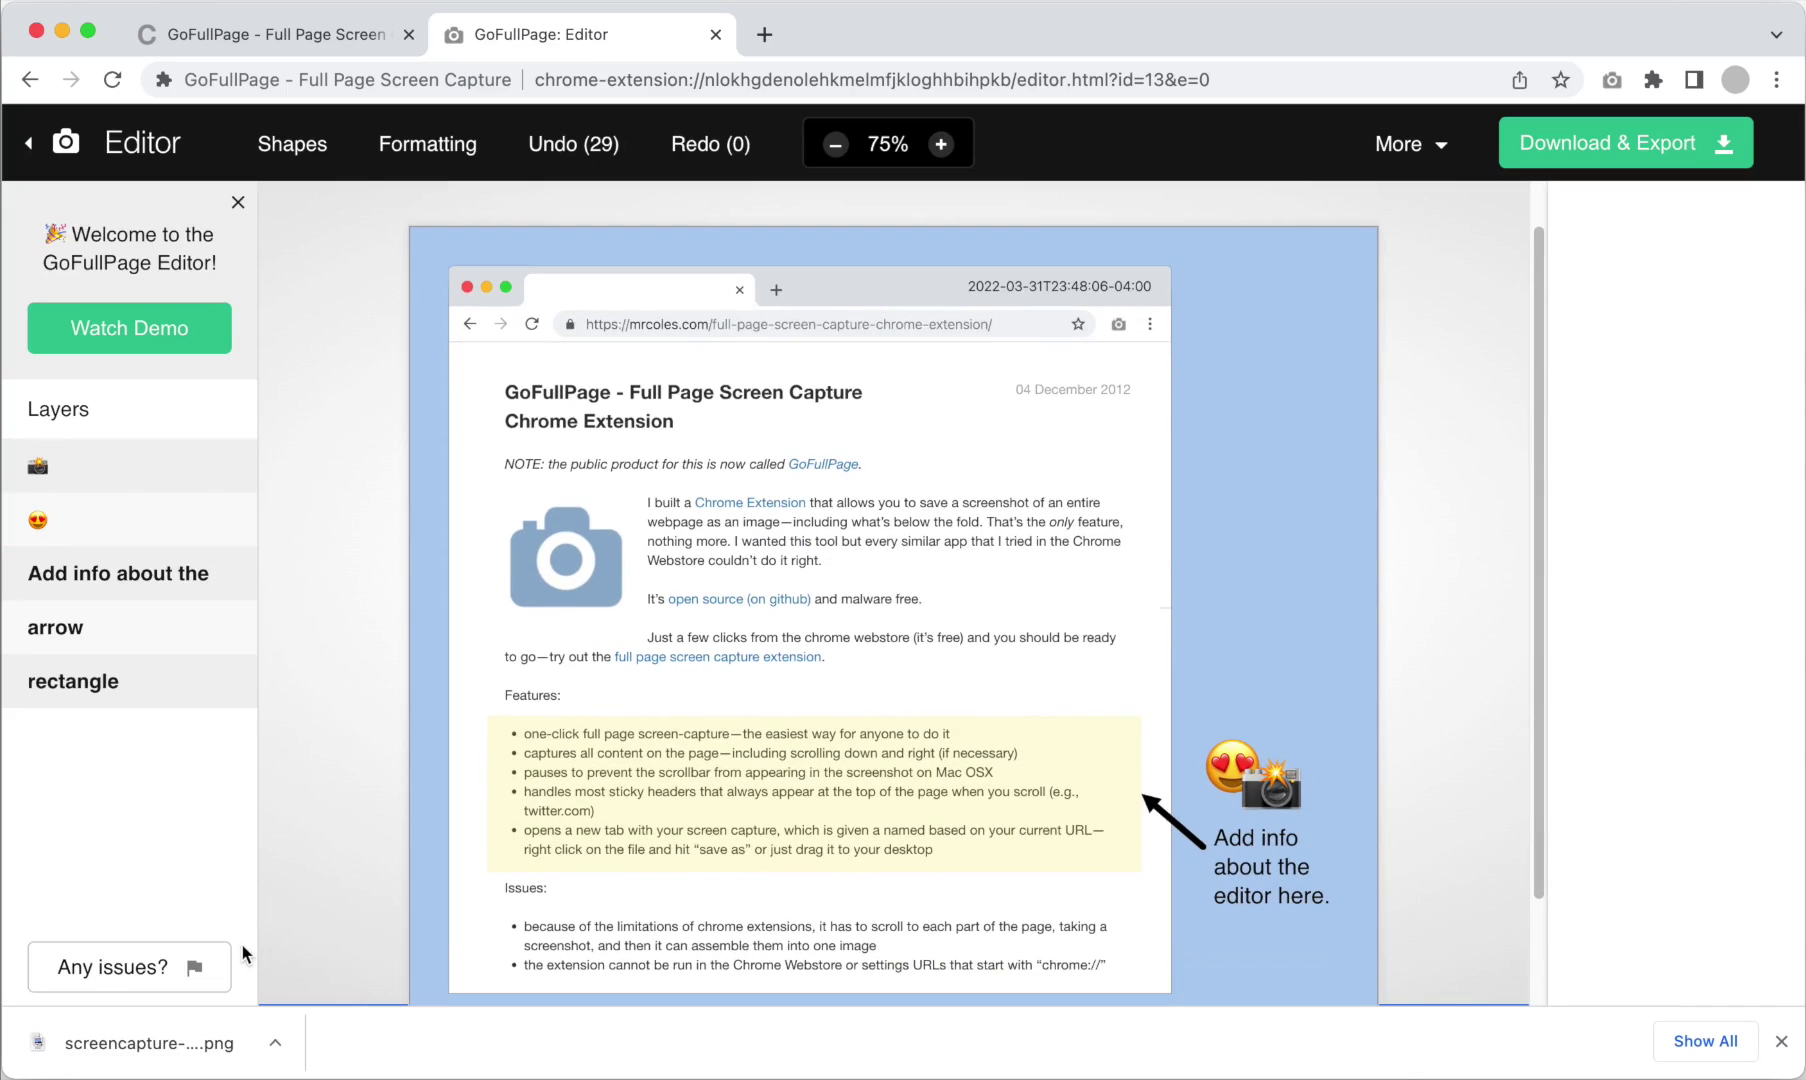